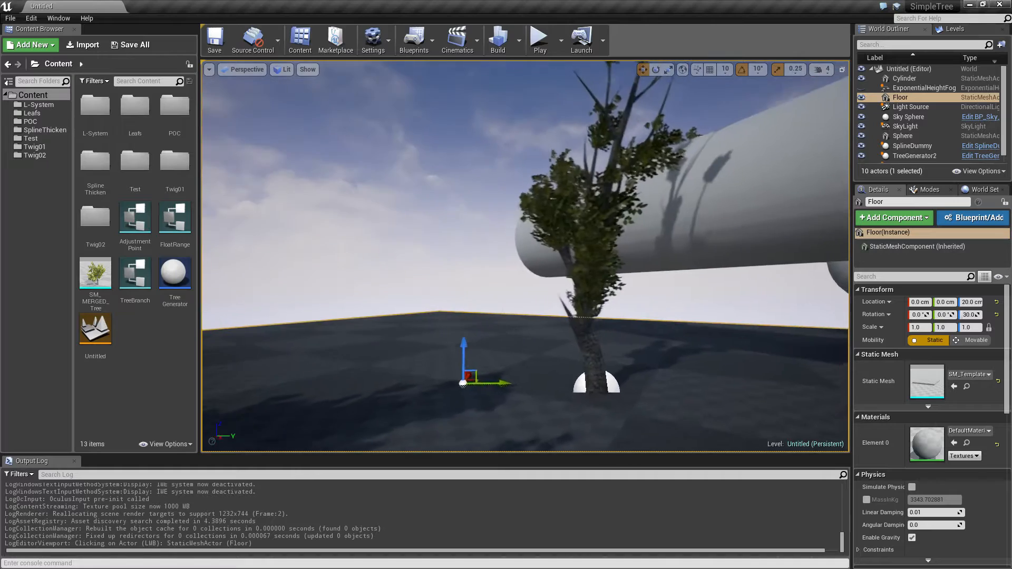
Inspect the generated tree's trunk, foliage and shadow from several sides in the level
key("s")
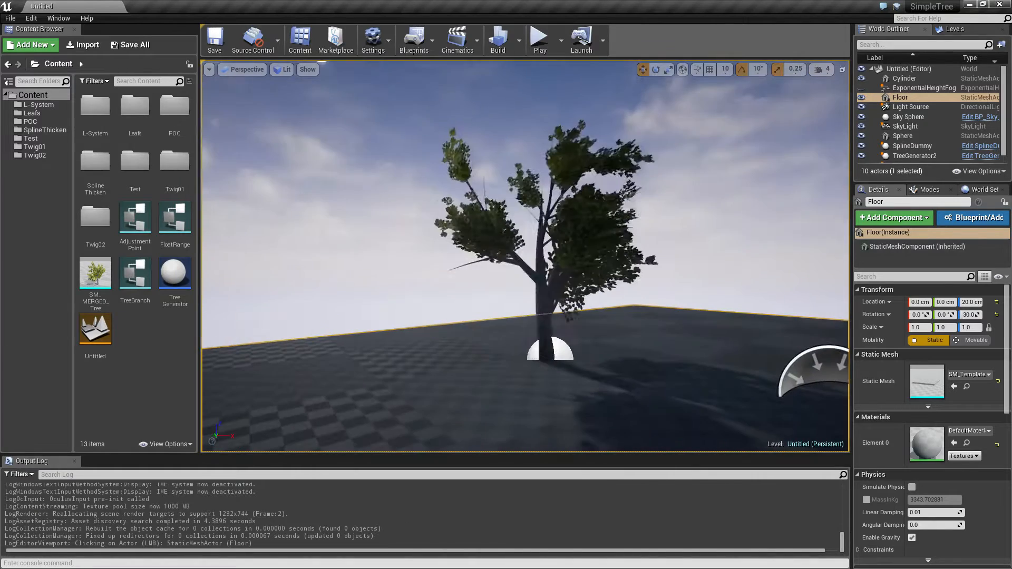
key("e")
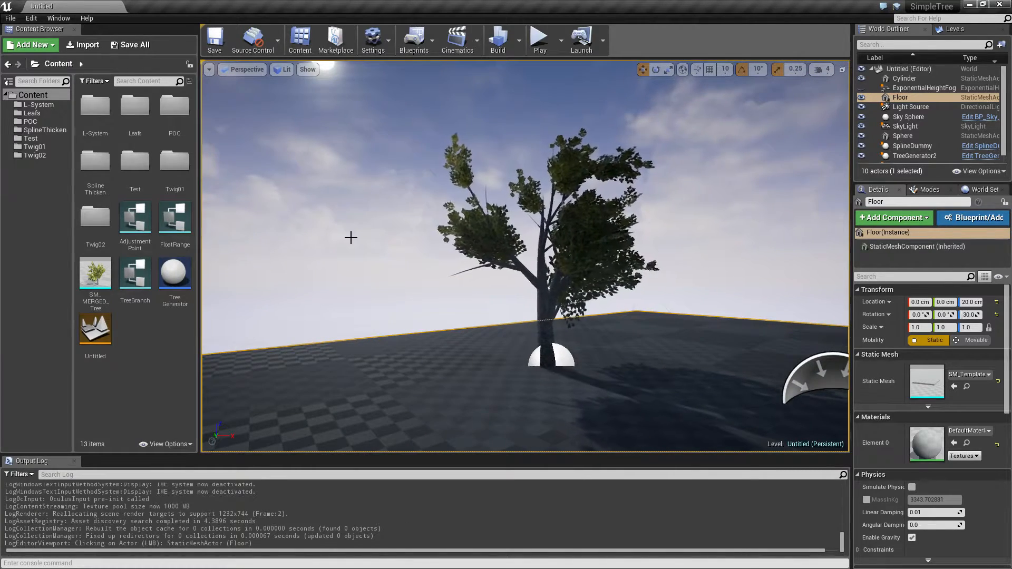
right_click_drag(406, 276, 405, 277)
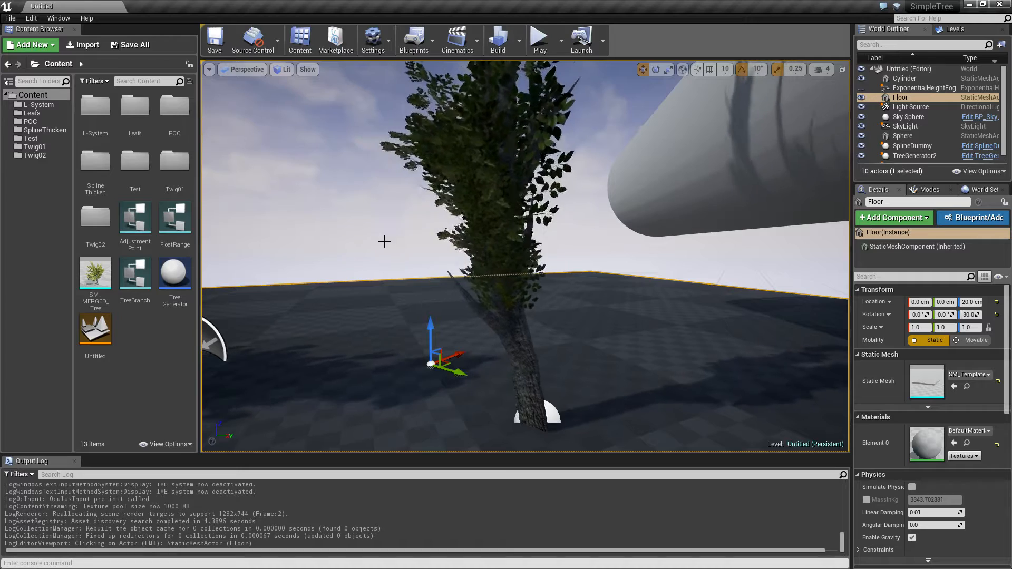
right_click_drag(384, 241, 384, 241)
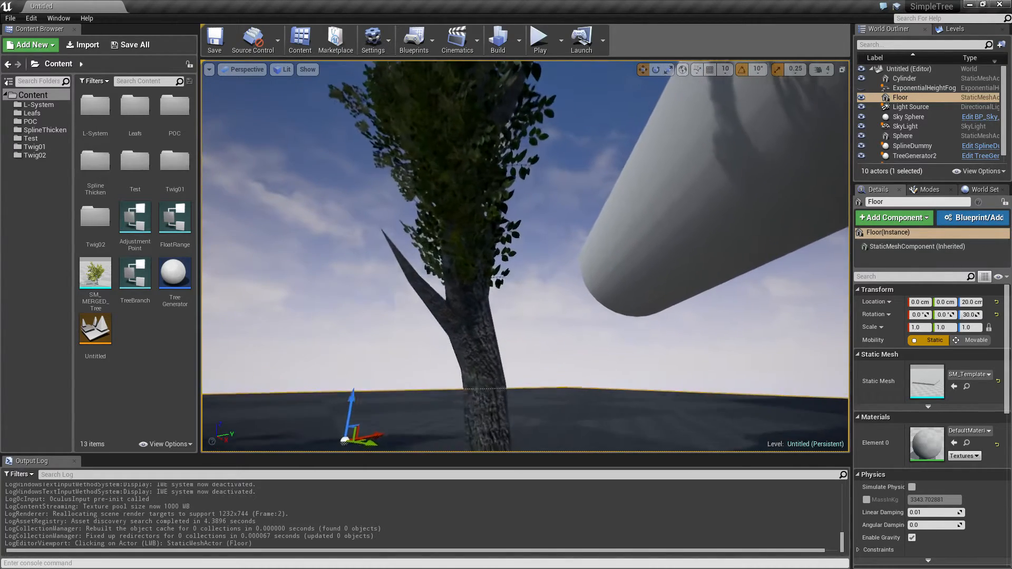
right_click_drag(528, 211, 528, 211)
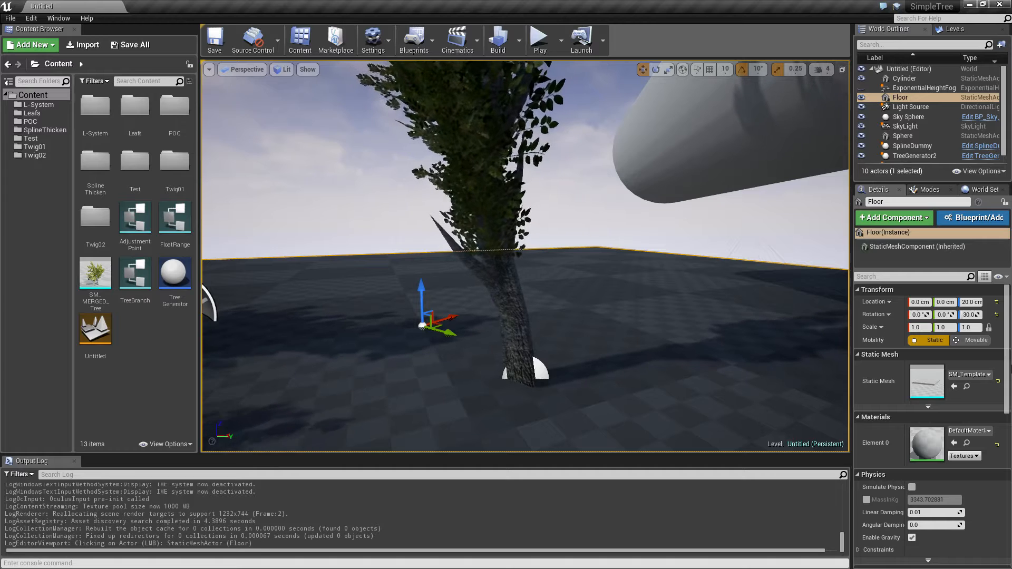
scroll(1009, 361, "down", 2)
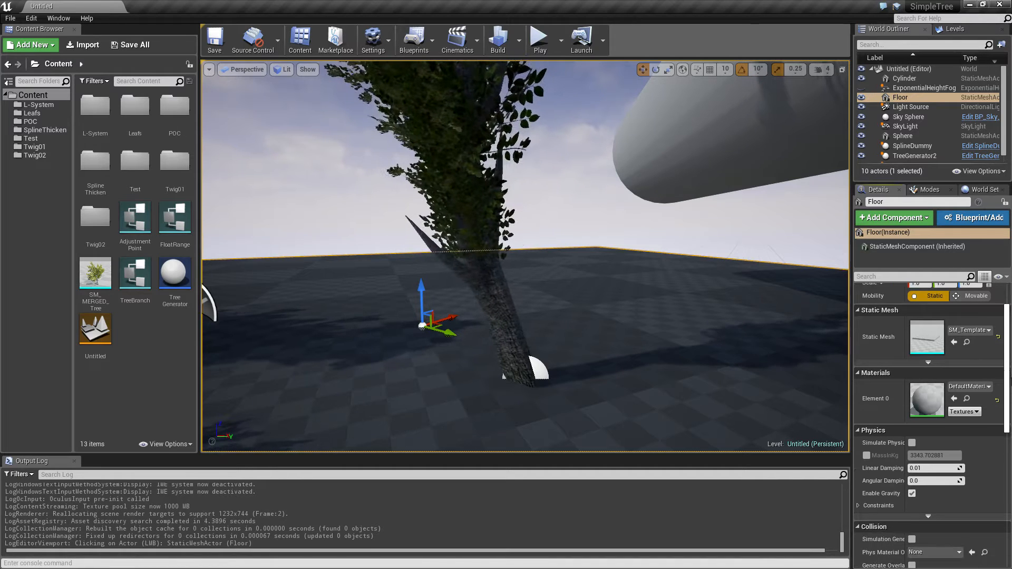
mouse_move(1009, 379)
left_mouse_down()
mouse_move(1009, 492)
mouse_move(1010, 370)
left_mouse_up()
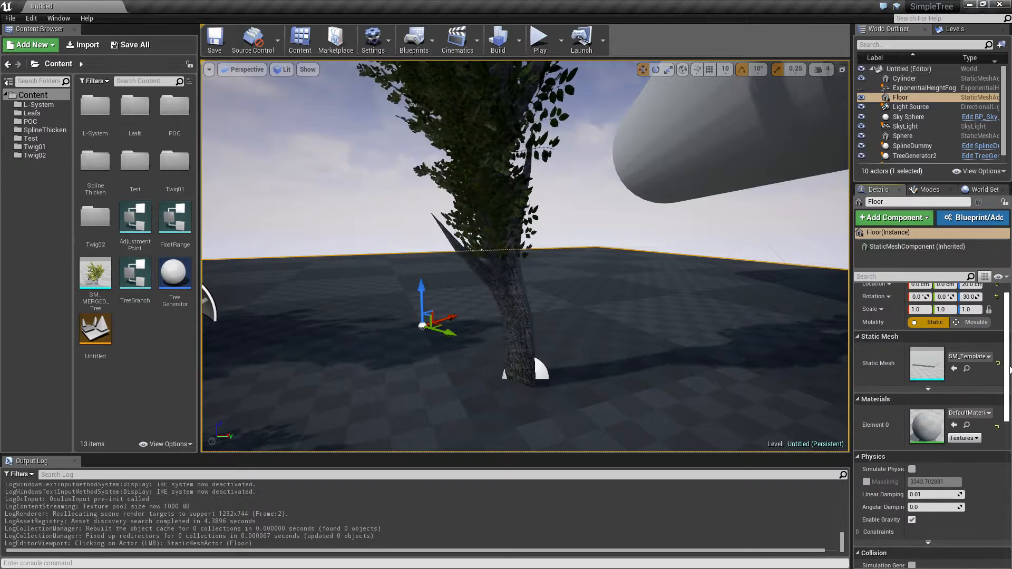
Set the Light Source's dynamic shadow distance to 10000 in its cascaded shadow map settings
left_click(907, 108)
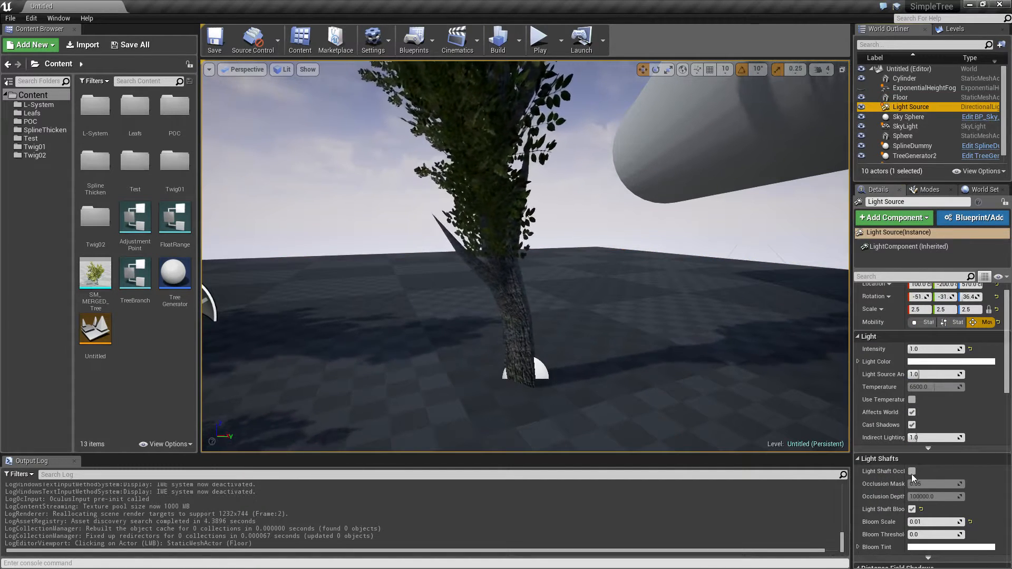
scroll(953, 514, "down", 5)
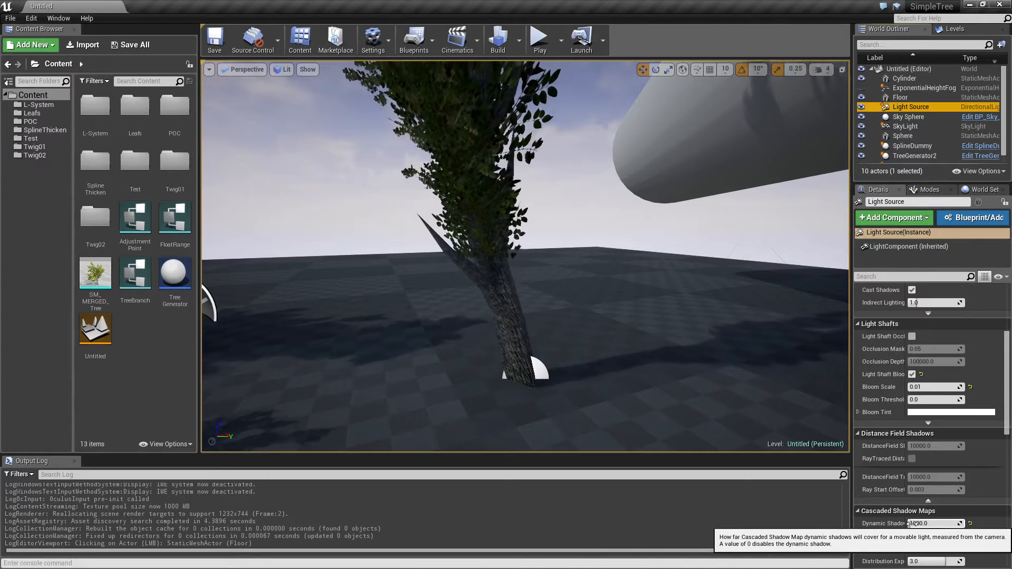
left_click(917, 523)
type("0")
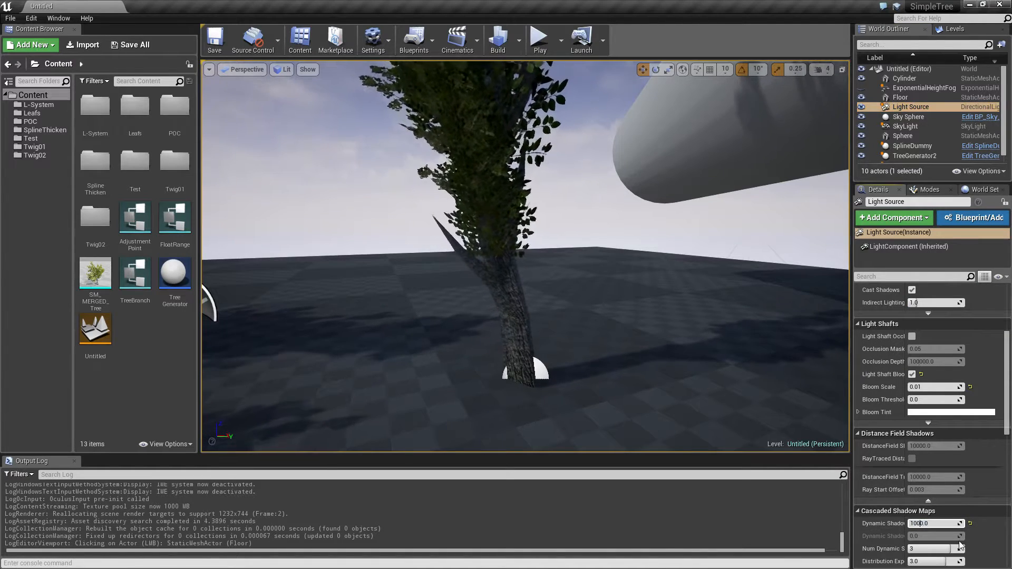
left_click(924, 523)
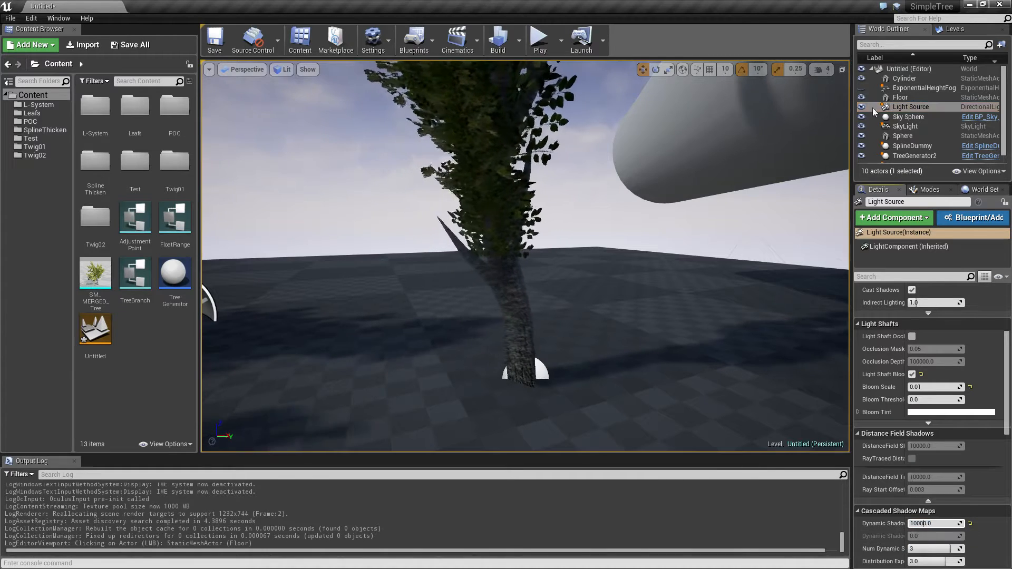
Switch the Light Source's mobility to Stationary and check the tree's shadow on the floor
scroll(949, 340, "up", 5)
left_click(948, 341)
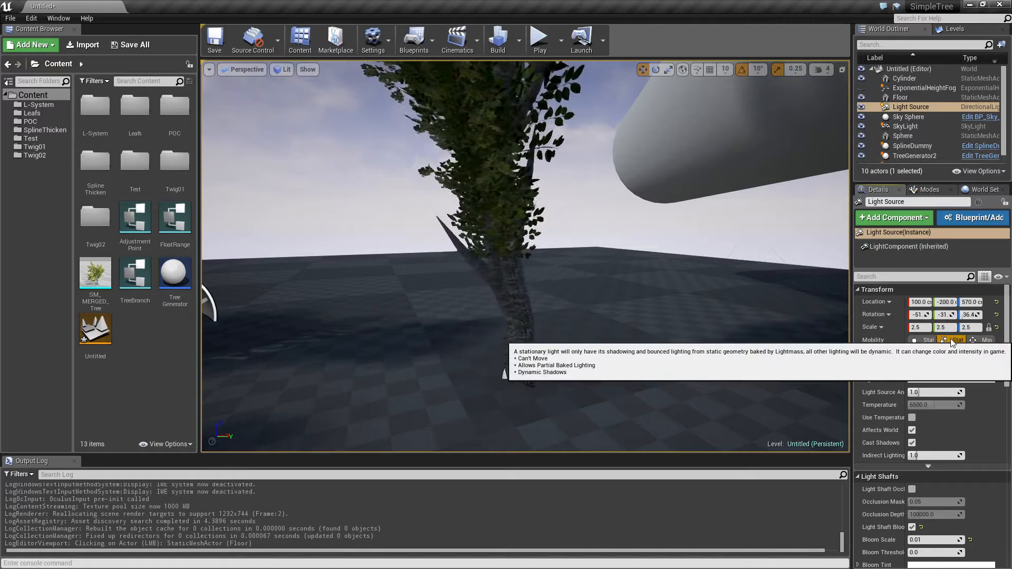
key("f")
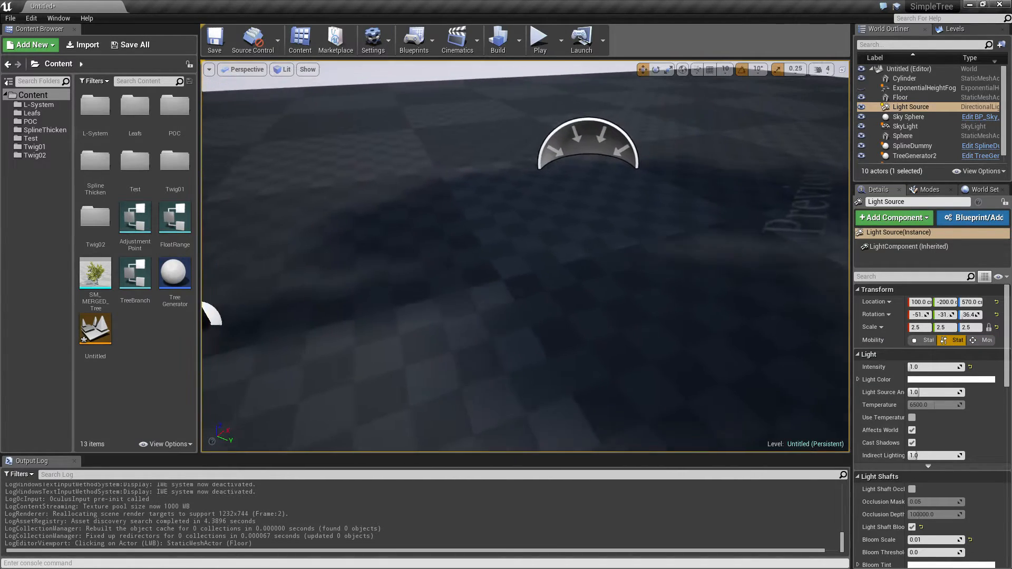
right_click_drag(459, 311, 458, 311)
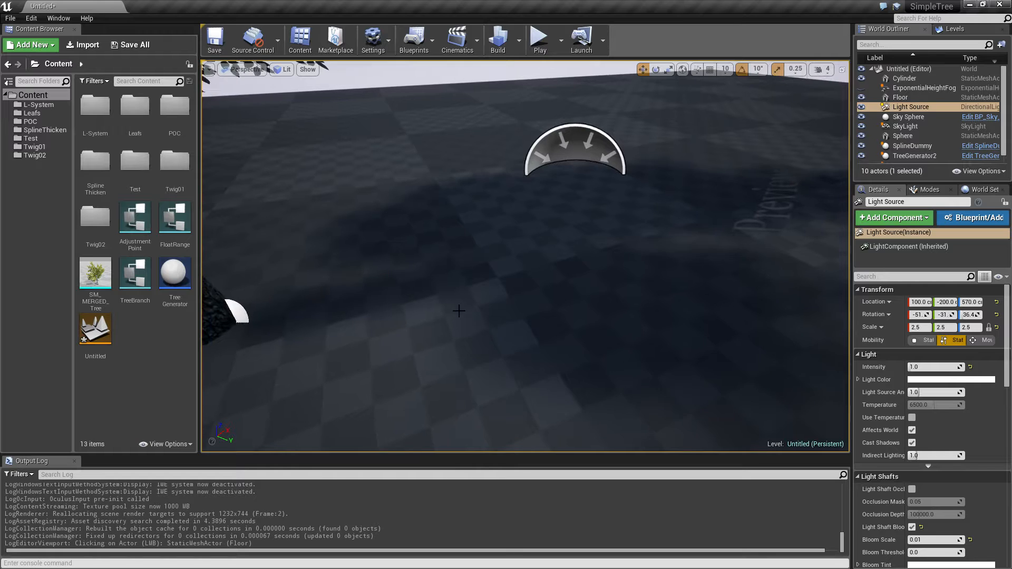
Switch the SkyLight's Visible rendering option off and back on to compare the lighting around the tree
left_click(902, 127)
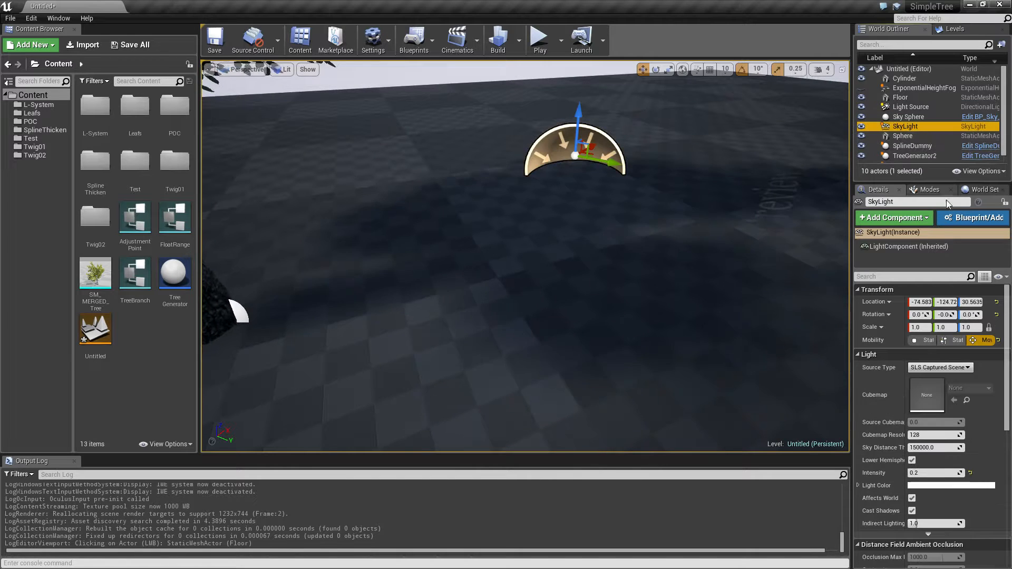
left_click(863, 127)
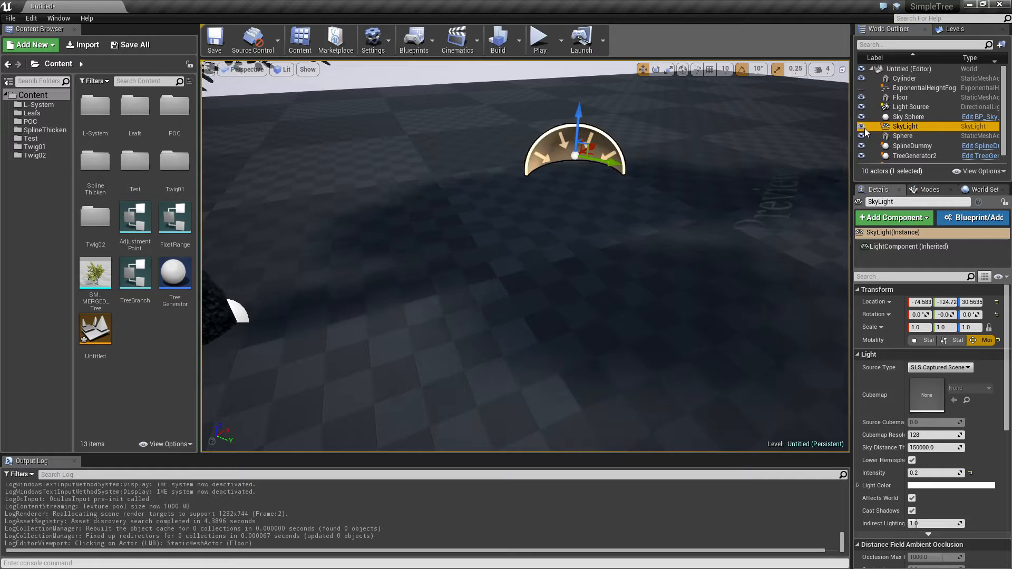
left_click(862, 127)
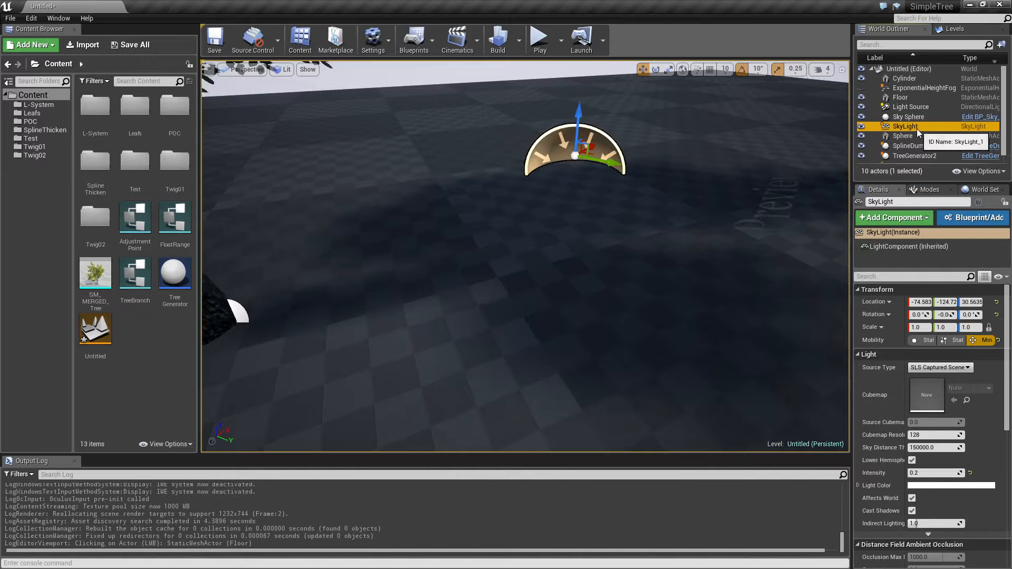
scroll(903, 526, "down", 5)
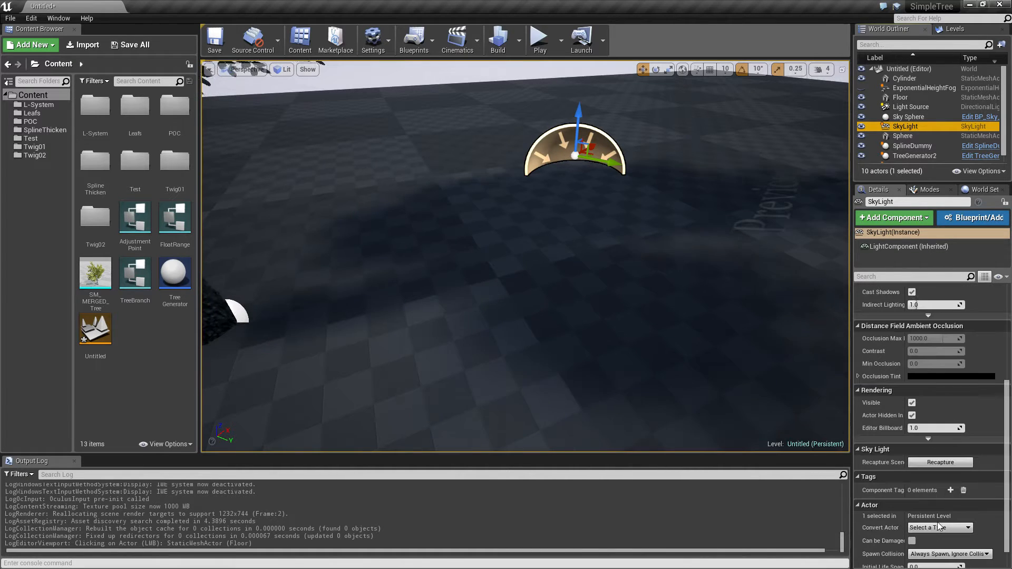
left_click(912, 402)
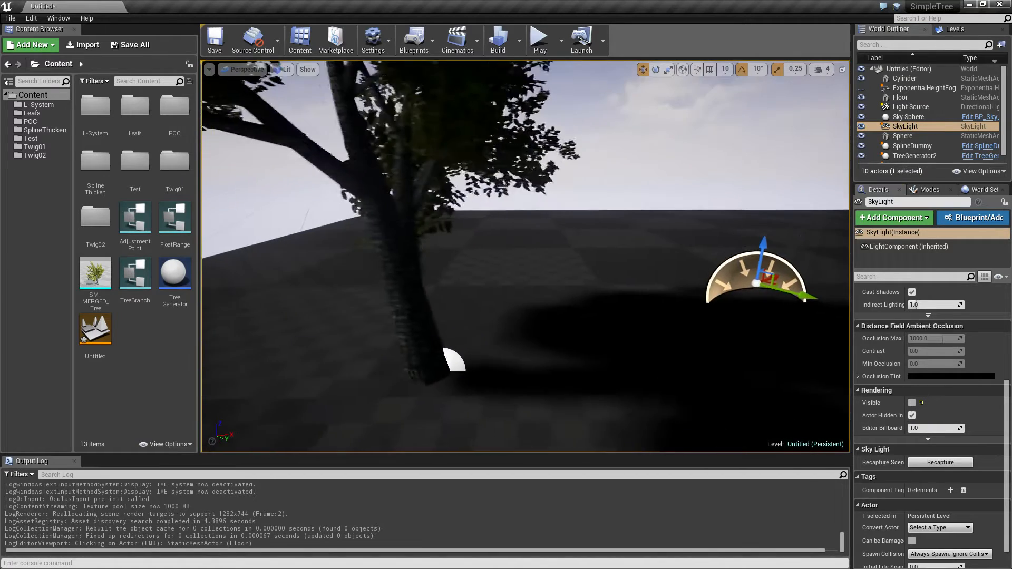
left_click_drag(525, 256, 559, 232)
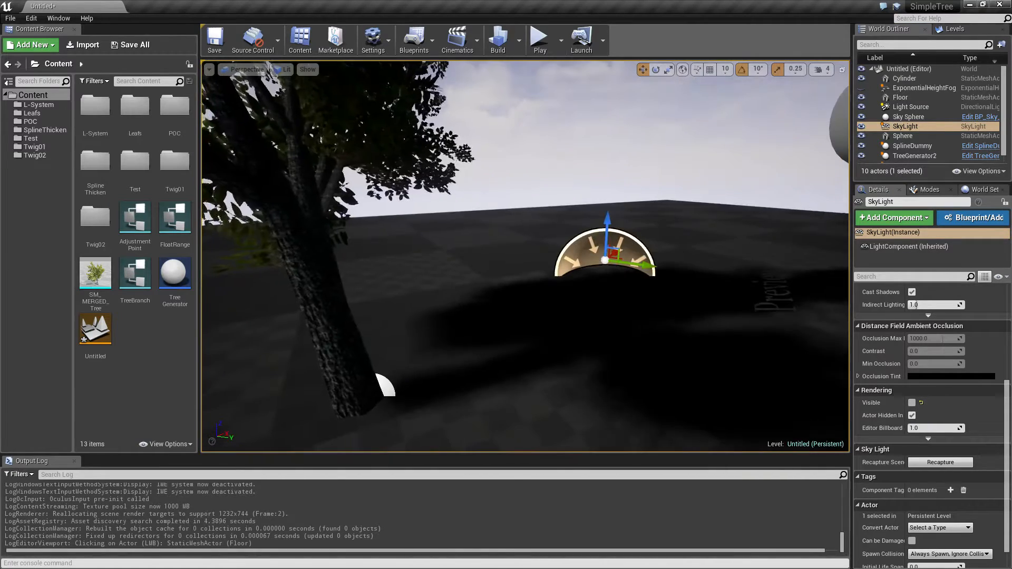
left_click(911, 402)
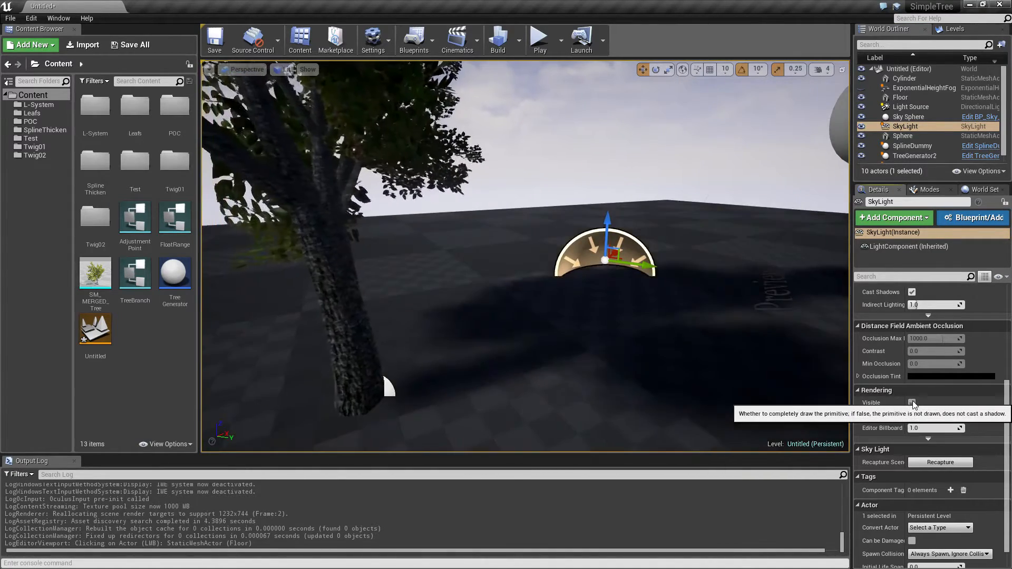
left_click_drag(564, 334, 580, 393)
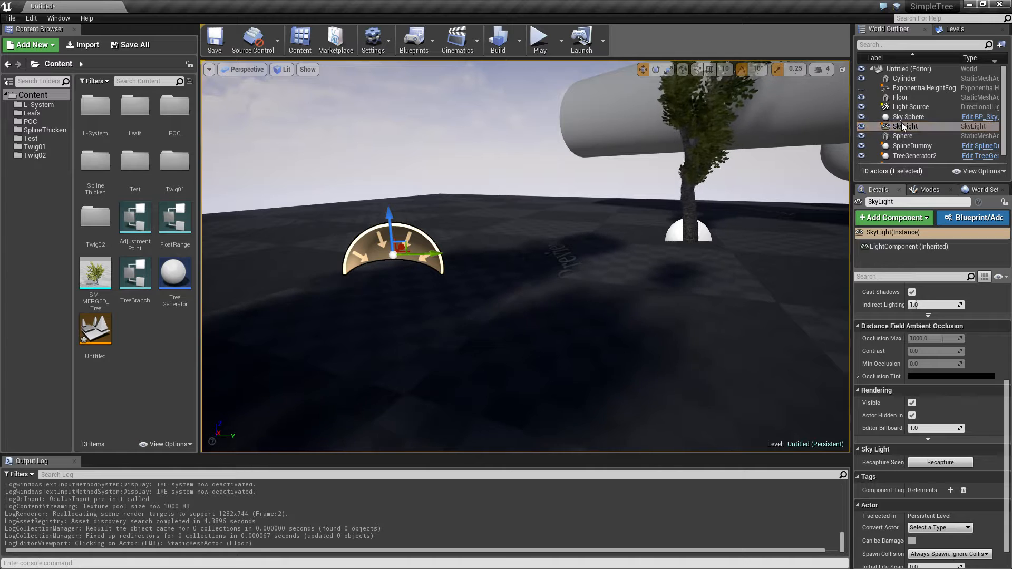
Set the Light Source's mobility back to Movable and check the tree's shadow on the floor
left_click(911, 107)
scroll(963, 299, "up", 5)
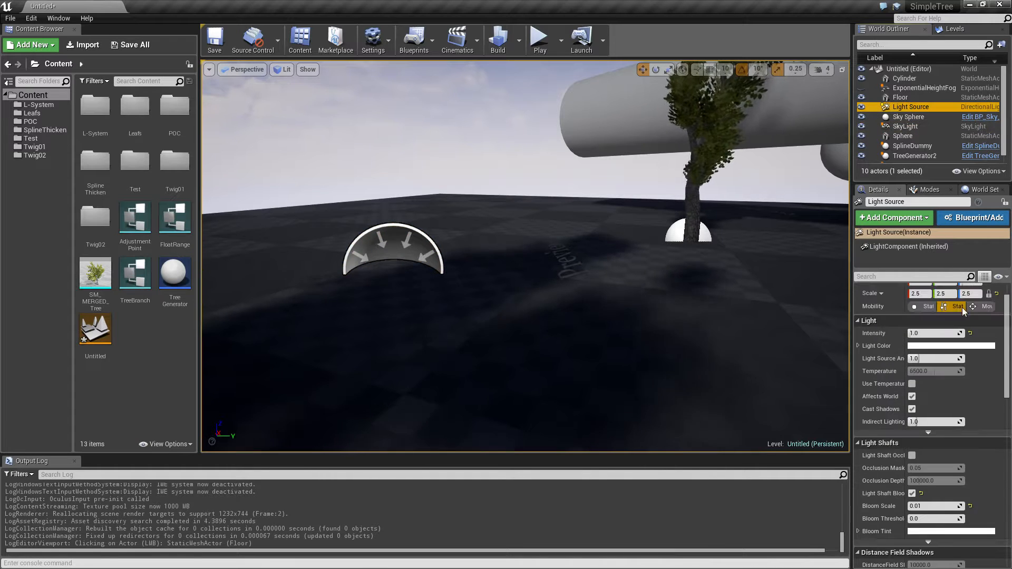
left_click(981, 341)
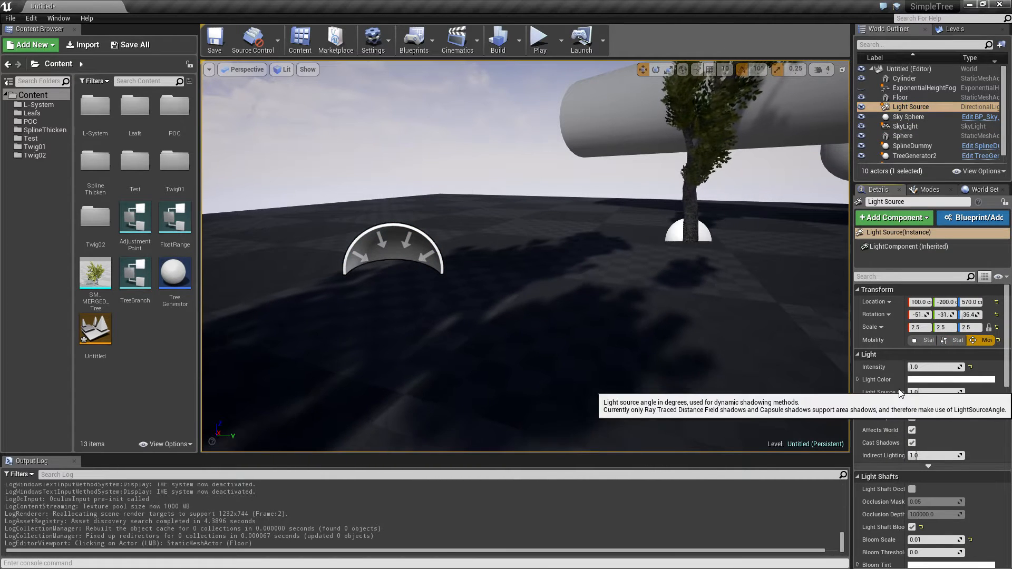
right_click_drag(527, 264, 599, 290)
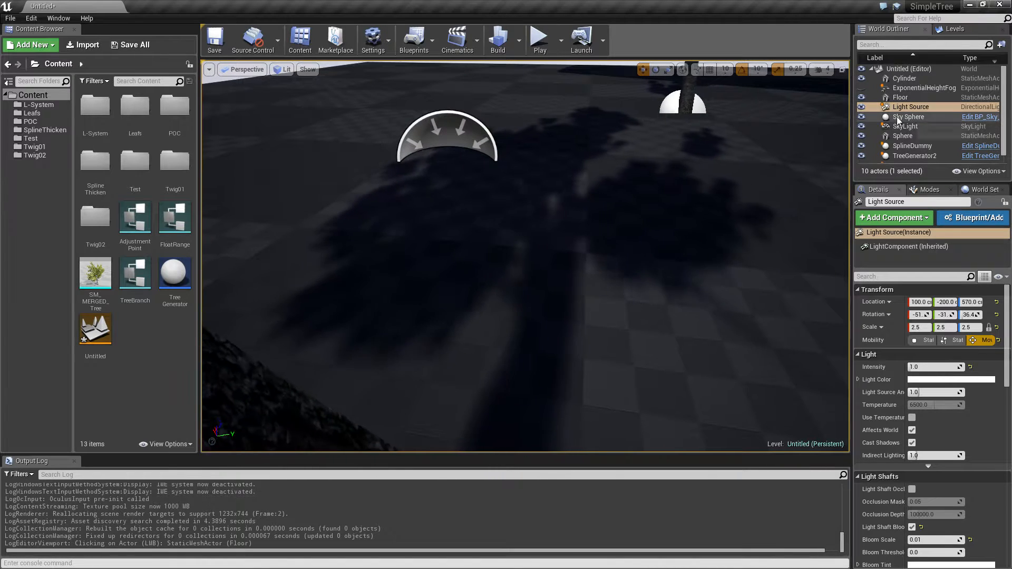
right_click_drag(579, 264, 543, 245)
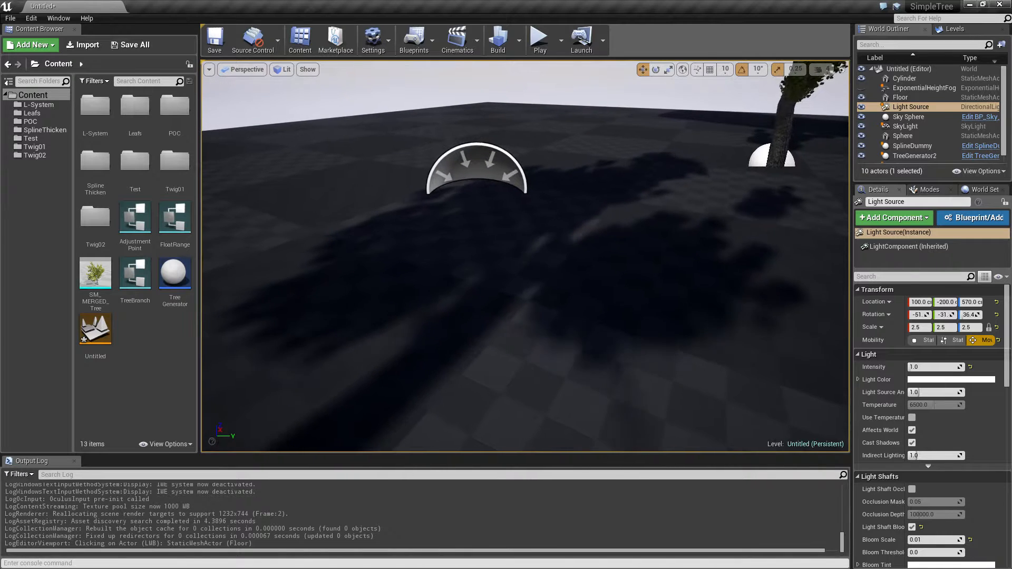
Set the Light Source's dynamic shadow distance to 1000 in its cascaded shadow map settings
scroll(975, 455, "down", 8)
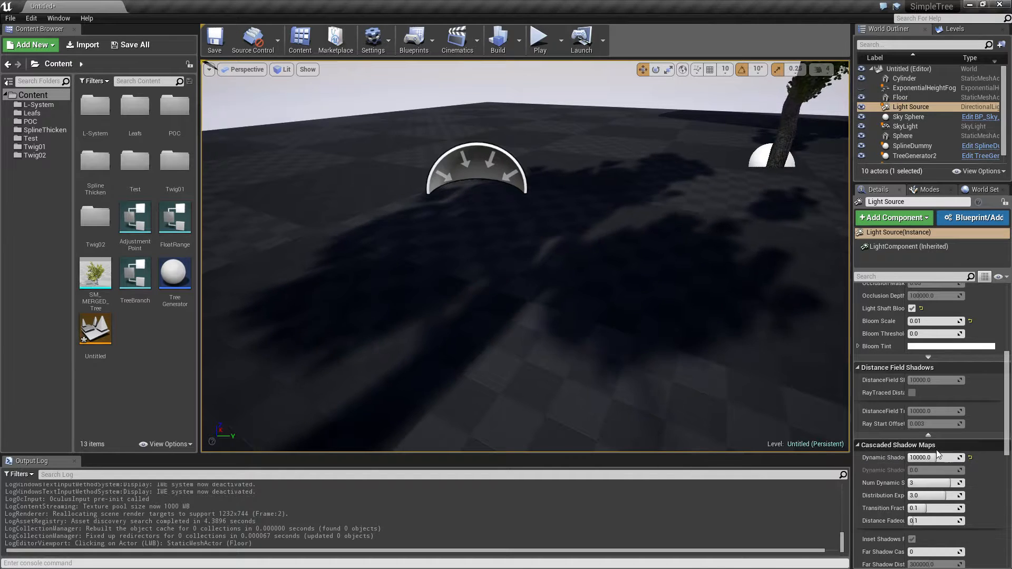
left_click(918, 457)
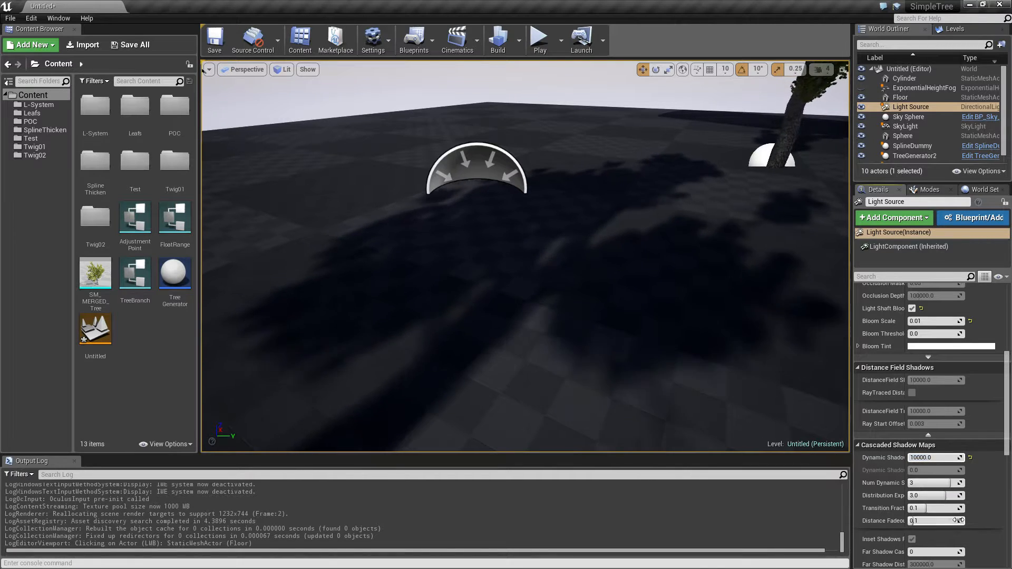
key("BackSpace")
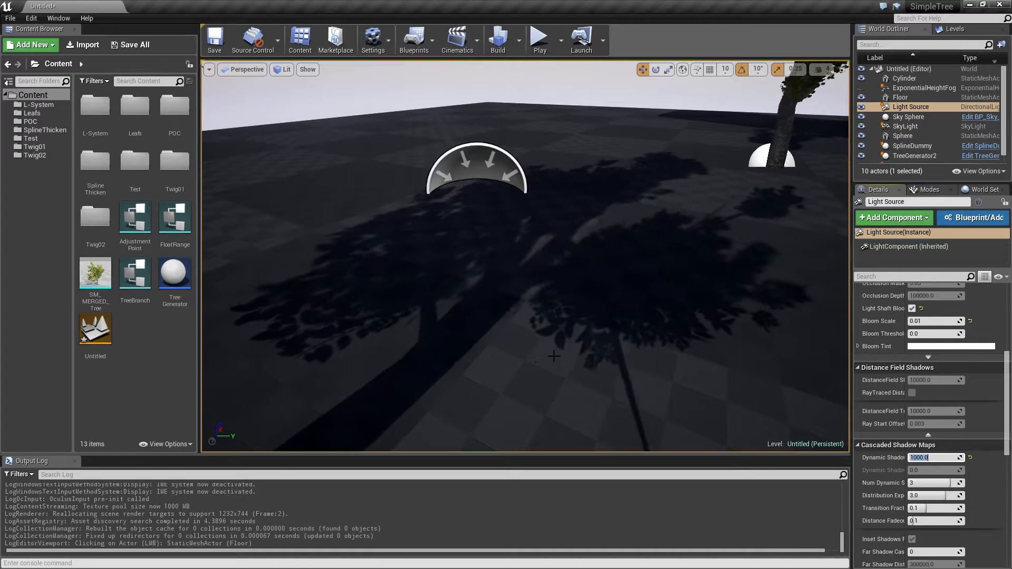
Duplicate the generated tree and move the copy along the Y axis until it stands beside the original
right_click_drag(527, 263, 574, 295)
left_click(593, 356)
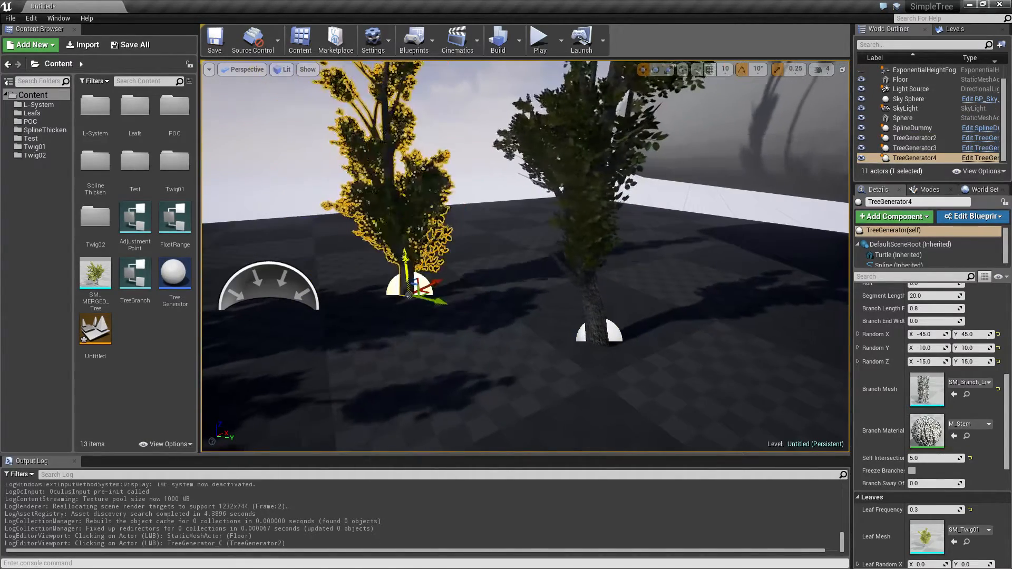
left_click_drag(440, 305, 535, 315)
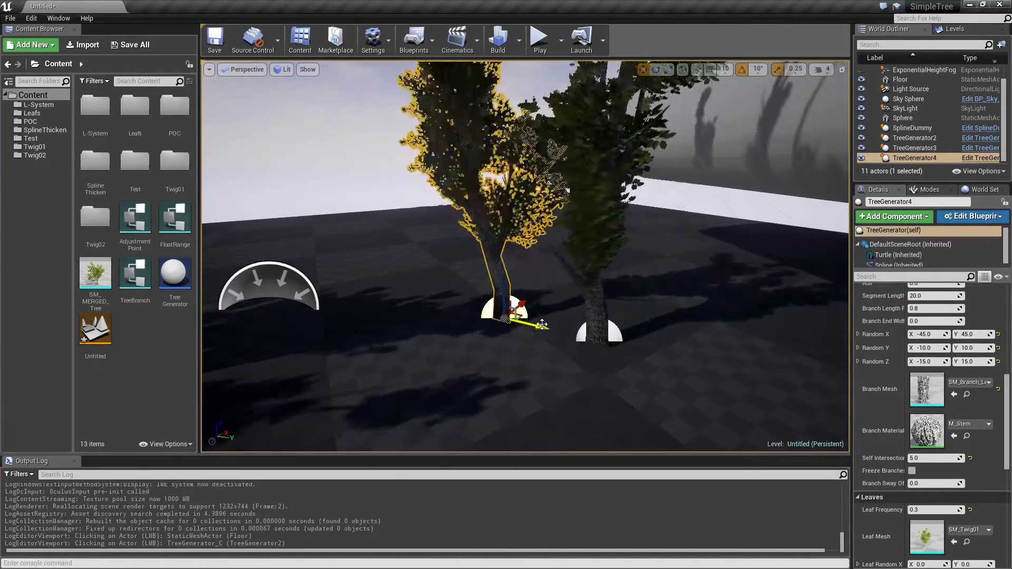
right_click_drag(369, 291, 368, 291)
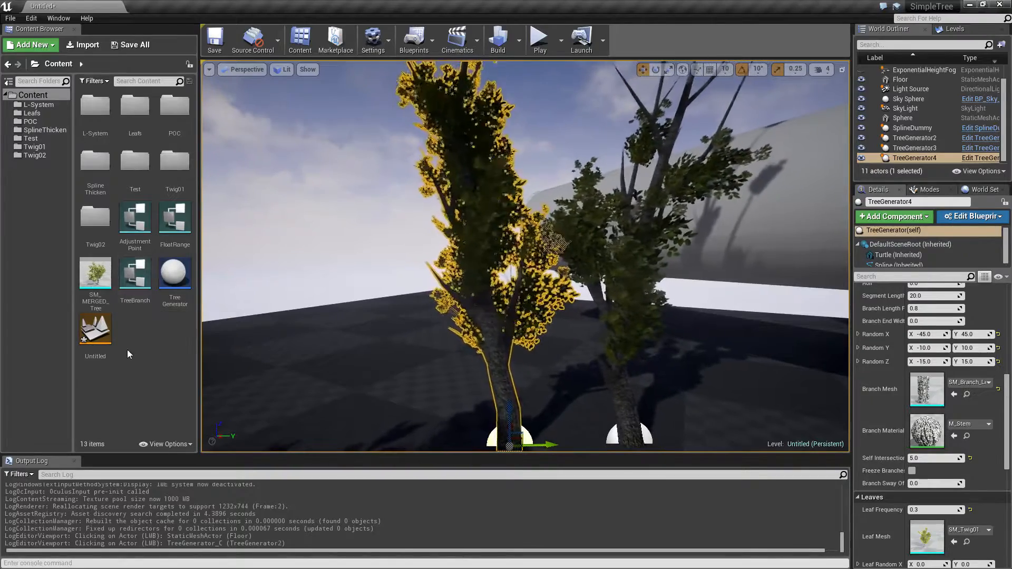
Open the M_Stem material from the Twig01 folder, then open its MF_BranchSway material function
left_click(30, 139)
left_click(33, 147)
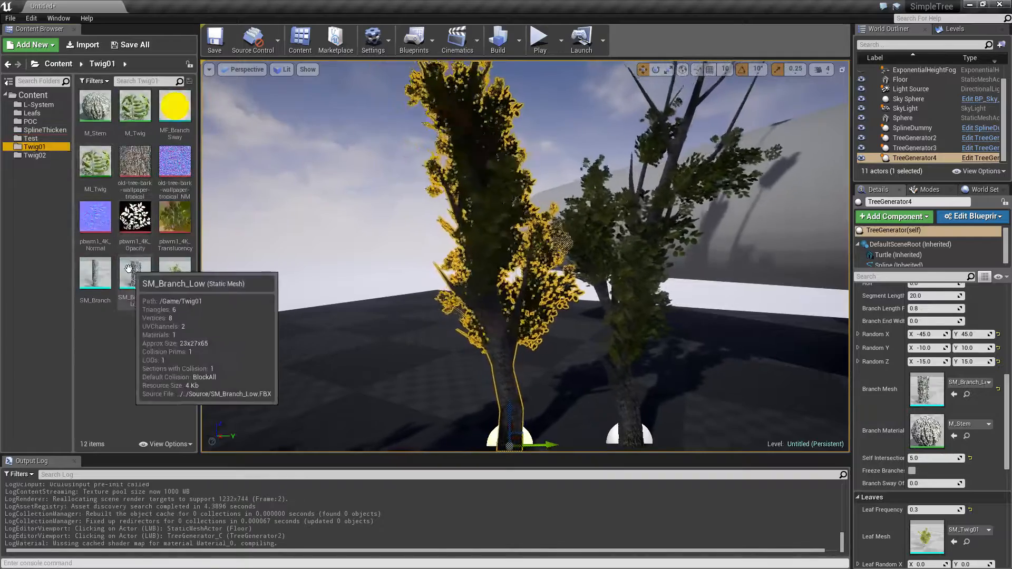
left_click(96, 108)
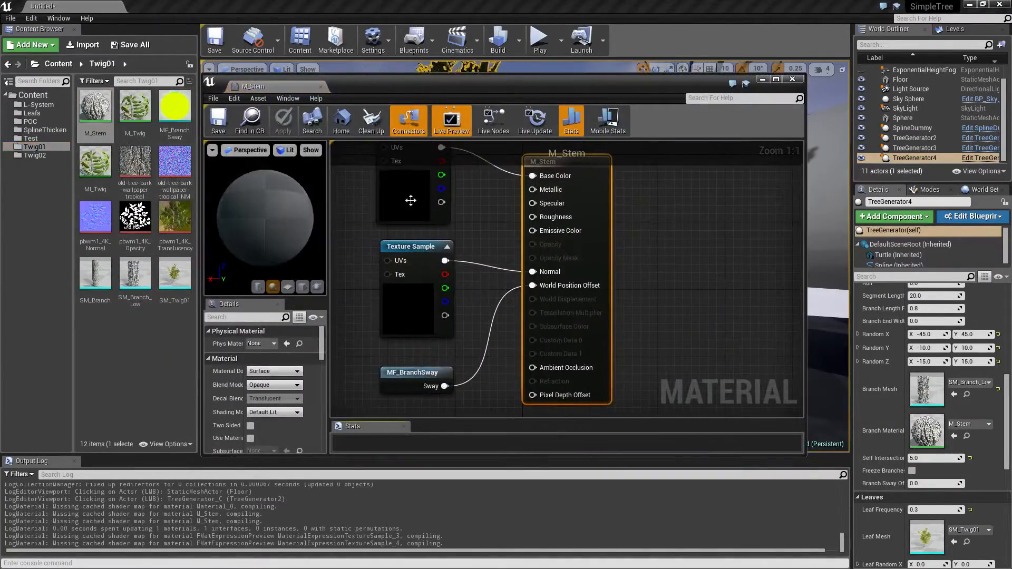
double_click(414, 372)
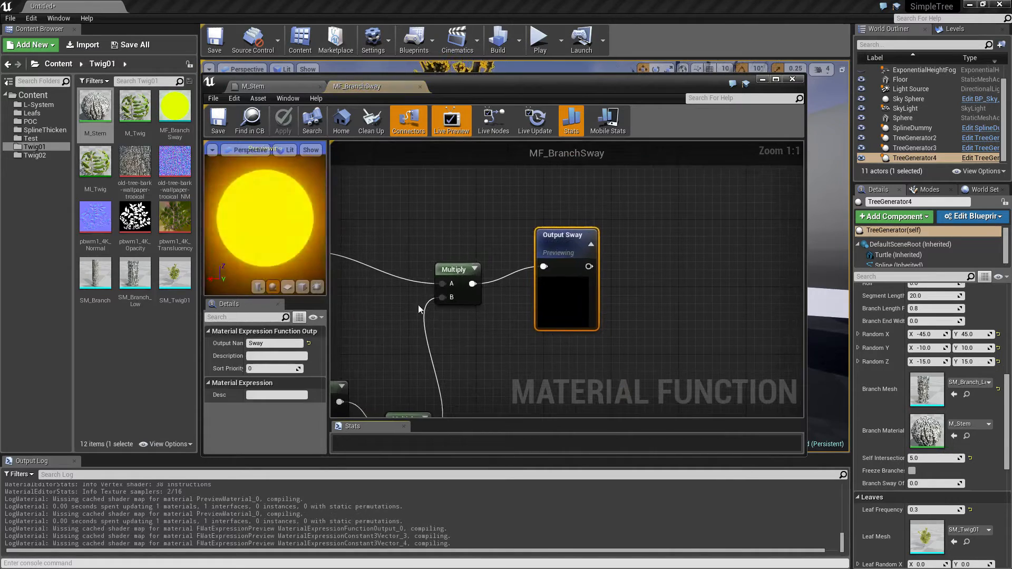
Examine the MF_BranchSway graph from its output back to the Time, Speed, Direction and Strength nodes, in an enlarged editor
right_click(369, 344)
left_click(380, 328)
right_click_drag(381, 327, 693, 233)
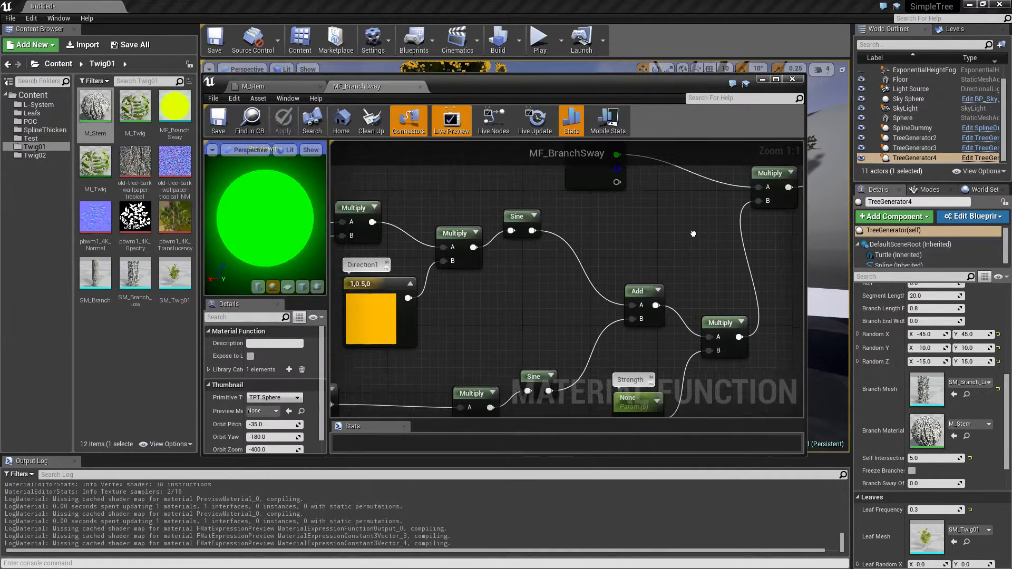
double_click(646, 85)
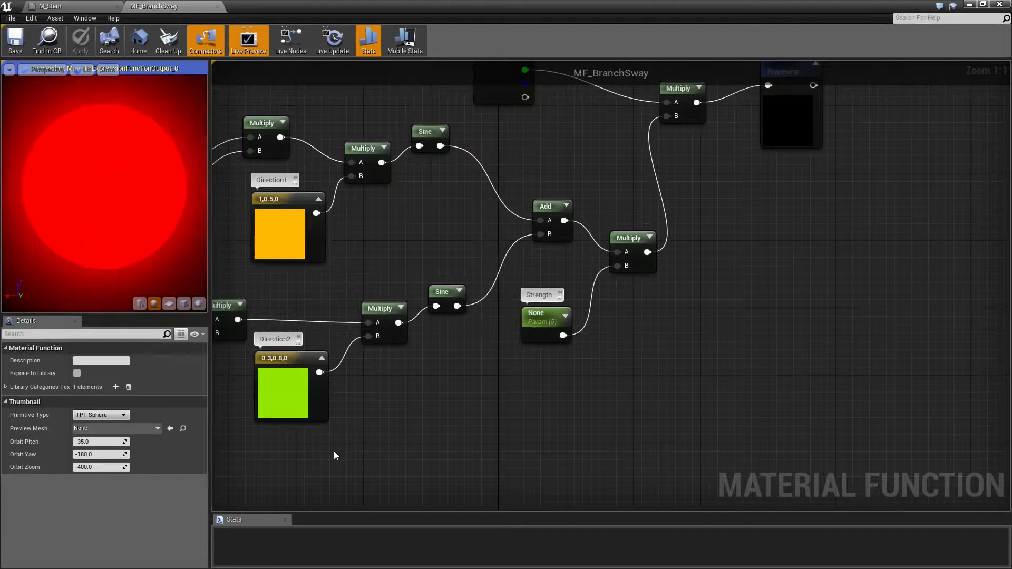
right_click_drag(334, 451, 668, 388)
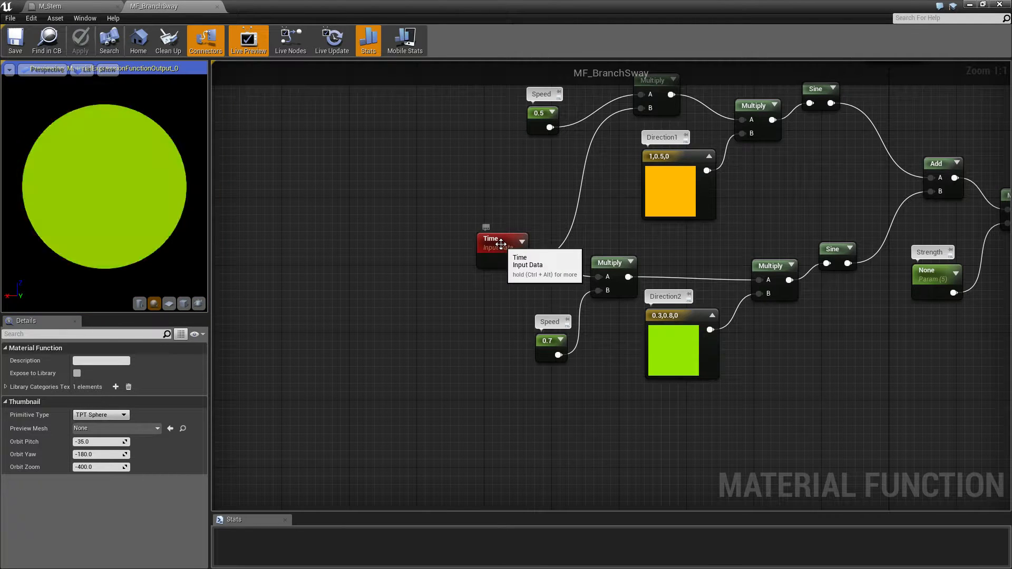
Move the Time node farther away from the two Speed multiplications it feeds
left_click_drag(500, 243, 457, 243)
left_click_drag(362, 223, 371, 214)
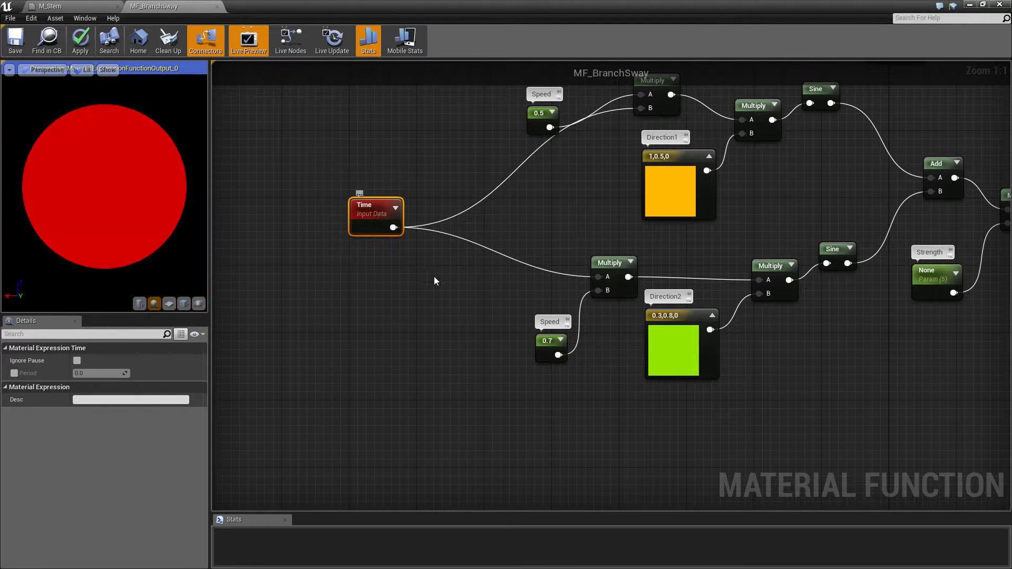
right_click(368, 297)
key("Escape")
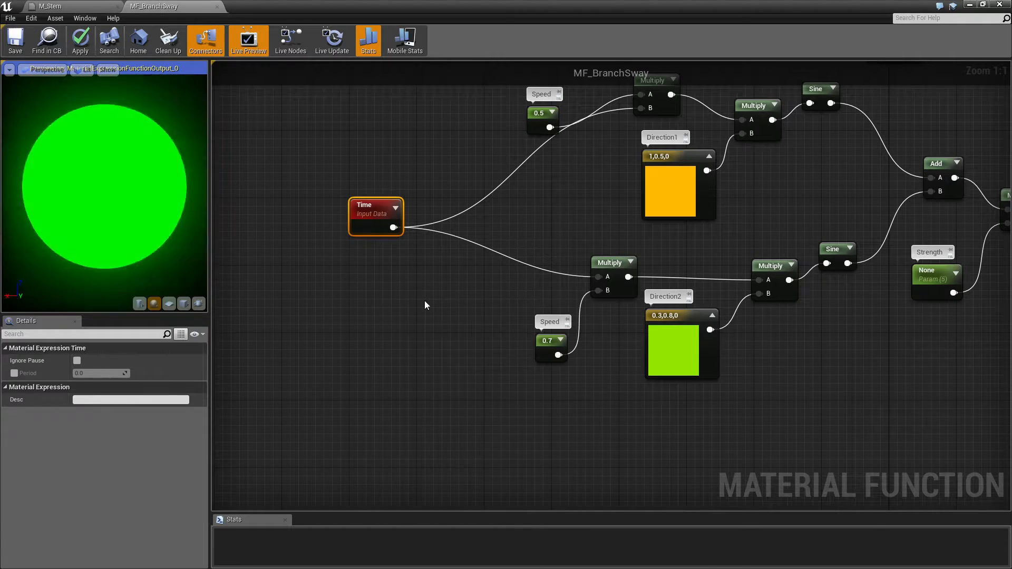
Shrink the material function editor and move it clear of the level viewport to view the swaying tree
left_click_drag(603, 4, 750, 258)
right_click_drag(730, 242, 730, 242)
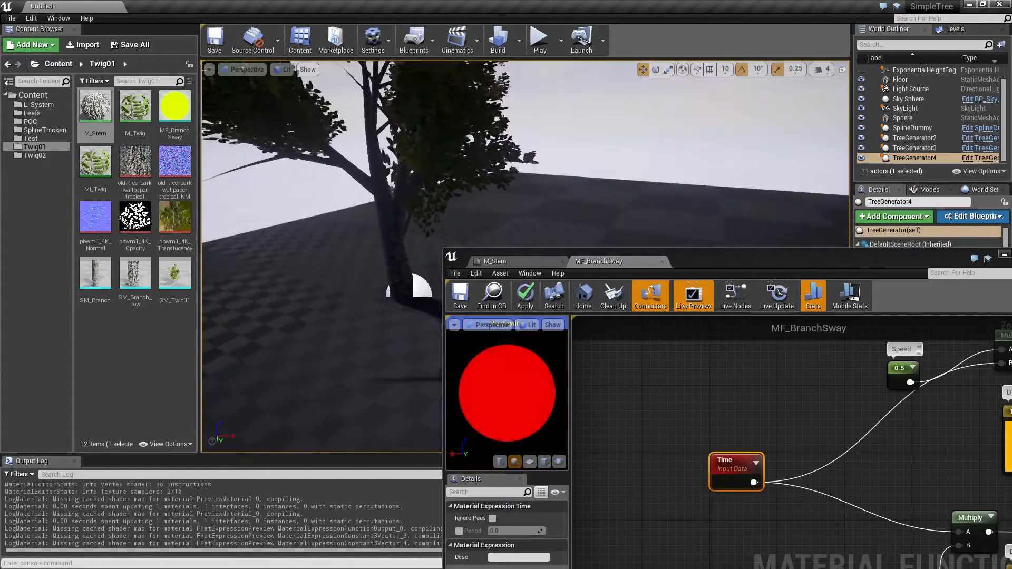
left_click_drag(883, 255, 458, 339)
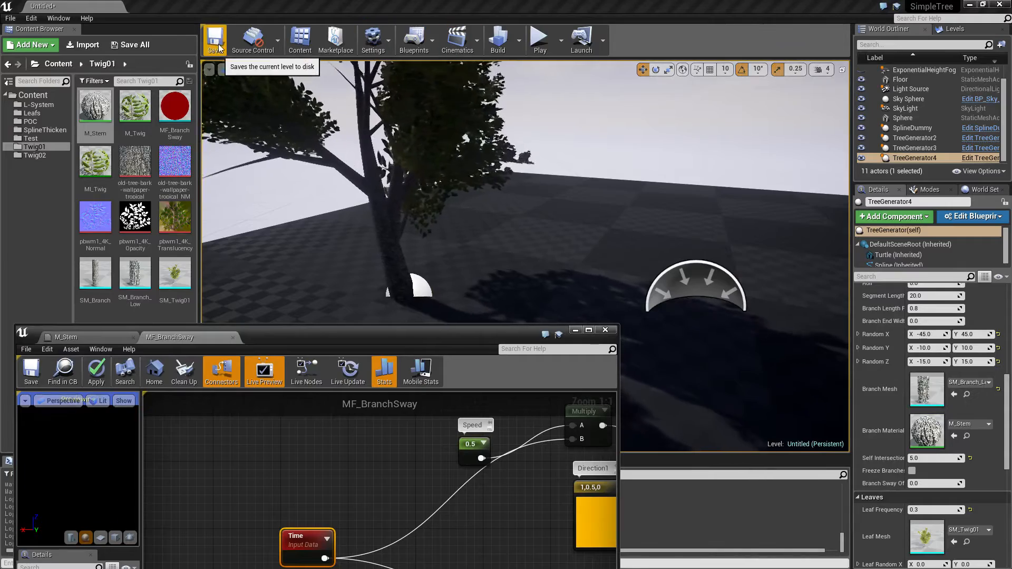
right_click_drag(527, 237, 527, 237)
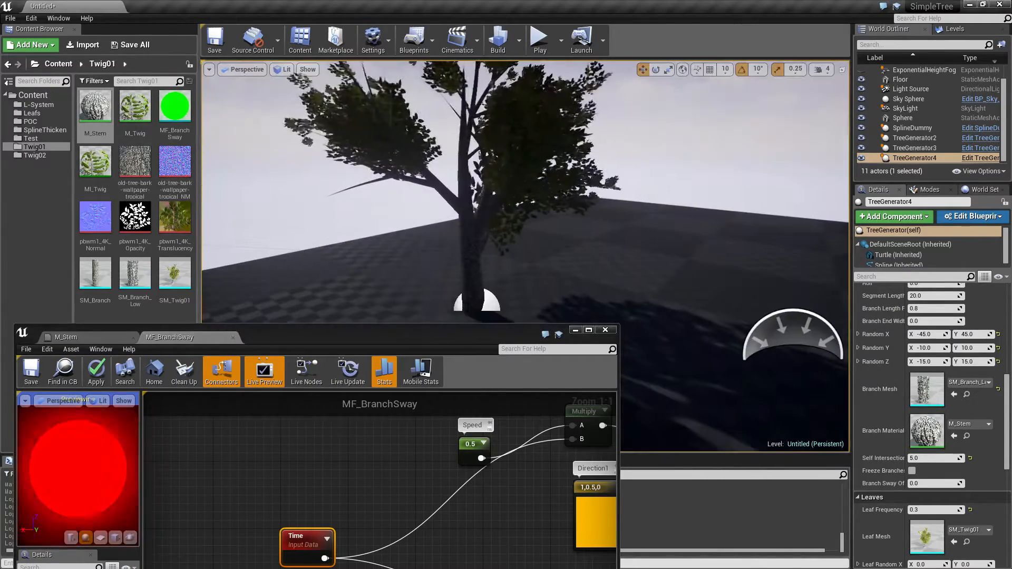
Merge the TreeGenerator3 tree into a single static mesh with Bake Vertex Data enabled, saving it in the Content folder
left_click(527, 185)
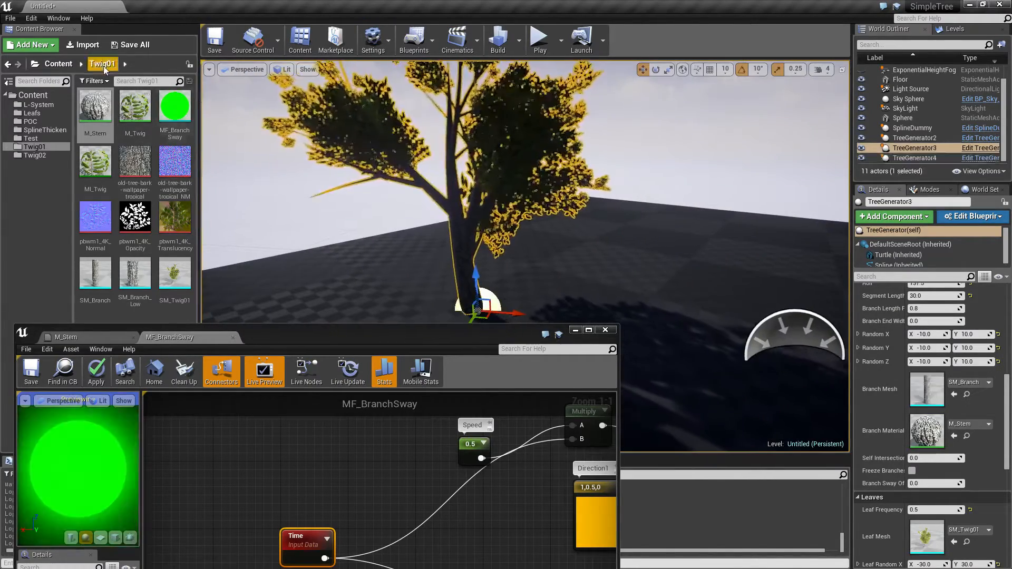
left_click(58, 18)
mouse_move(103, 203)
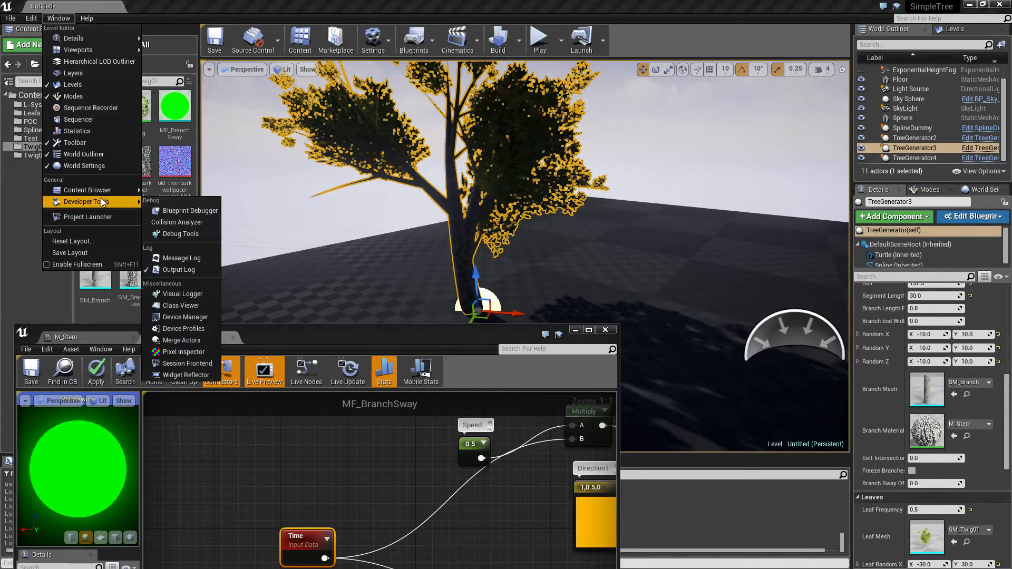
left_click(182, 340)
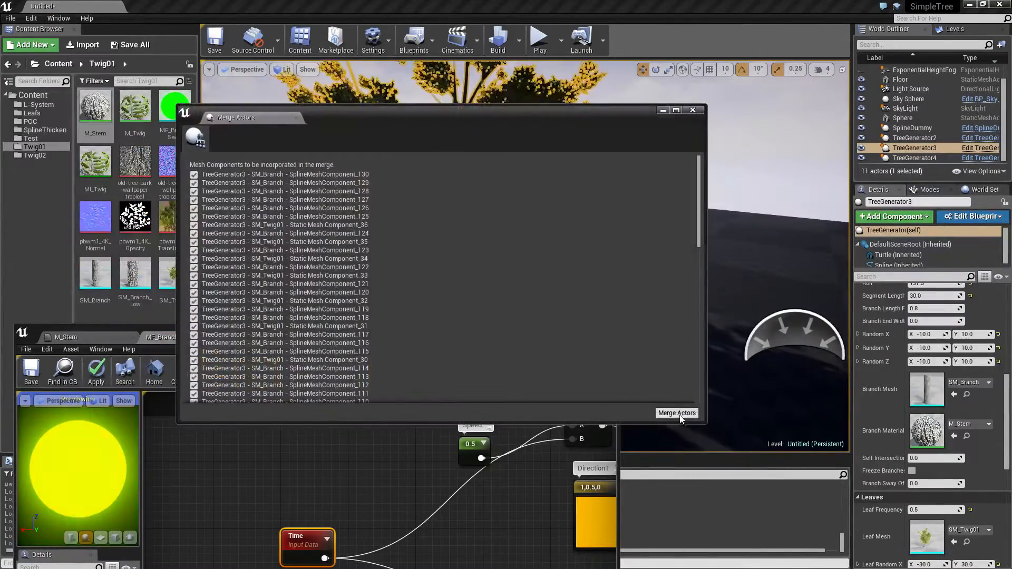
scroll(474, 316, "down", 20)
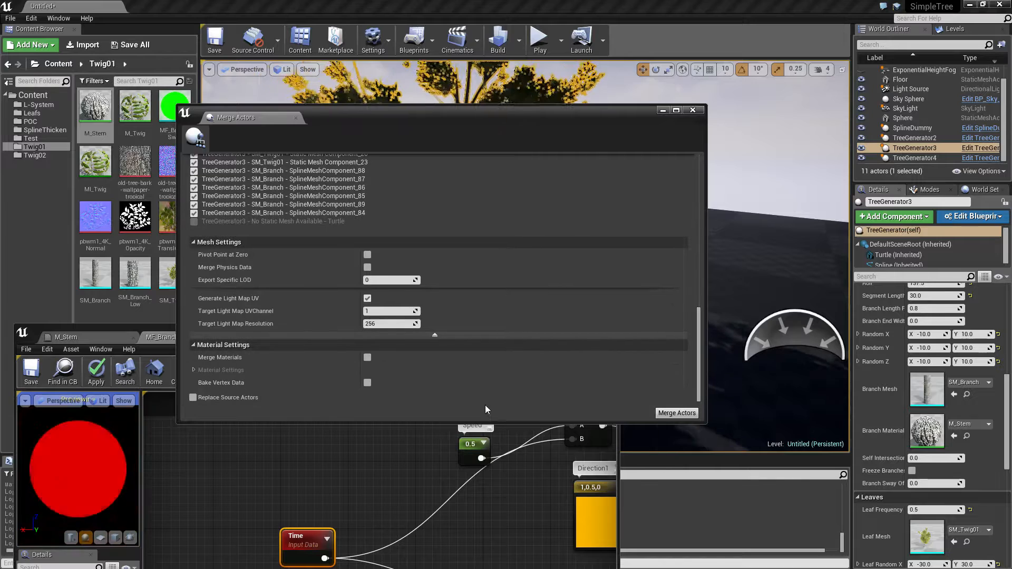
left_click(677, 413)
left_click(760, 453)
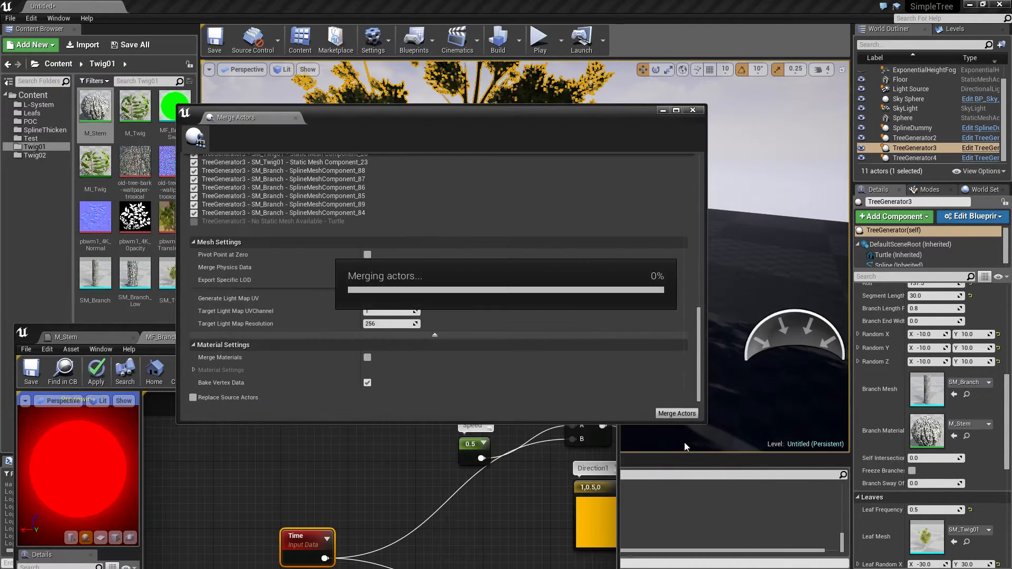
left_click(690, 110)
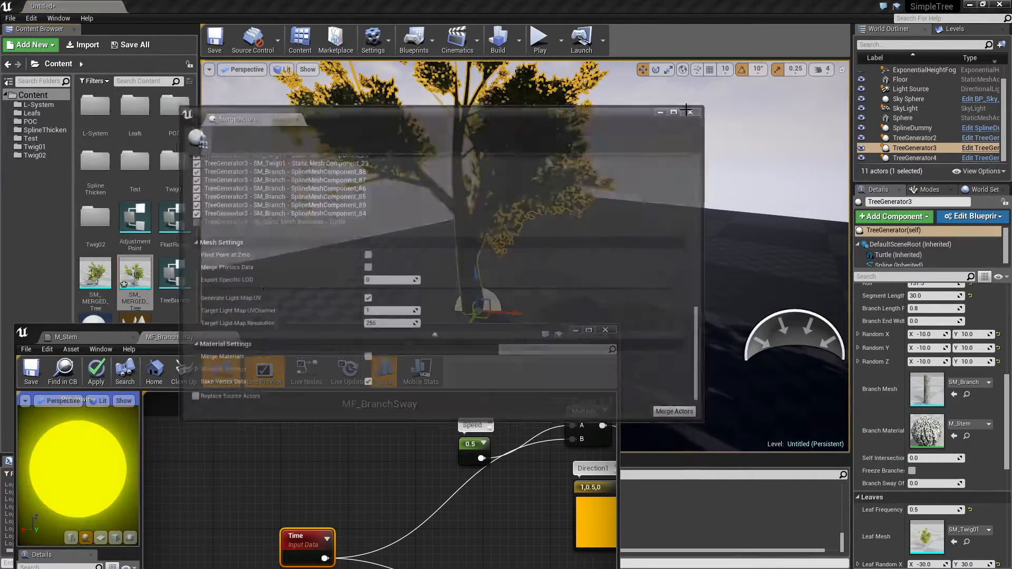
Delete the older merged tree mesh from the Content folder, discarding the unapplied changes to MF_BranchSway
left_click(95, 271)
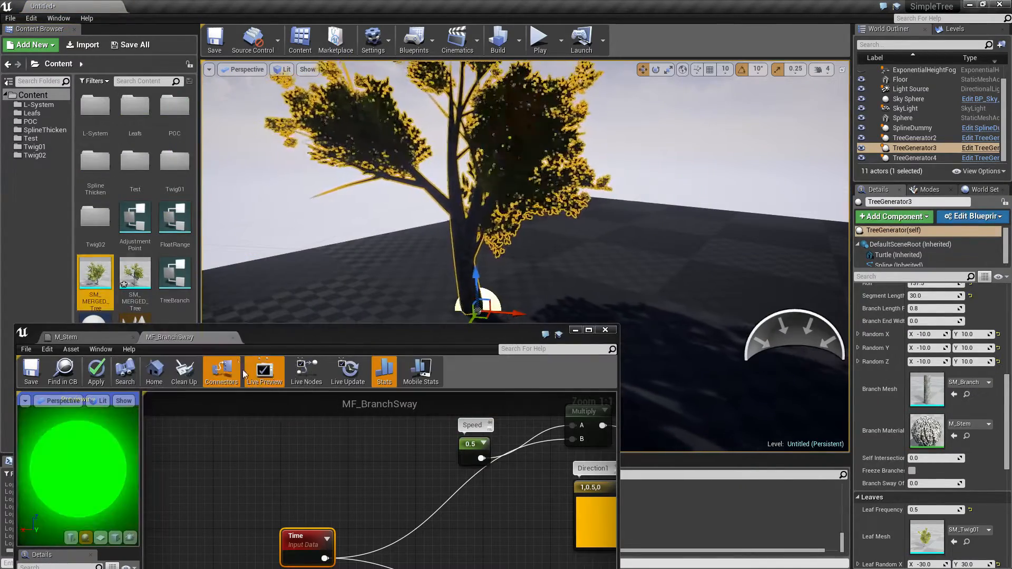
key("Delete")
left_click(498, 456)
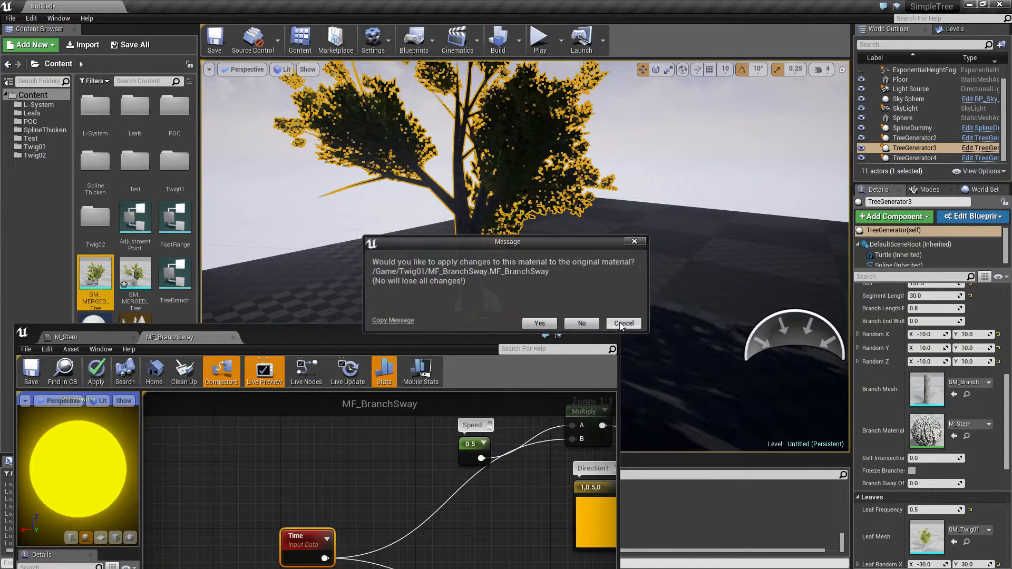
left_click(593, 324)
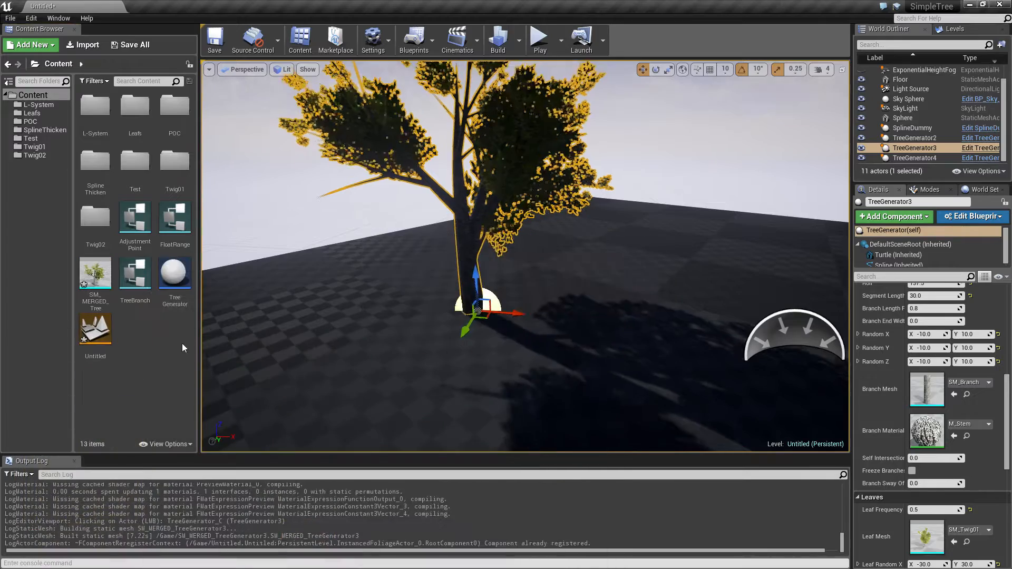
Delete the TreeGenerator3 tree from the level and undo the deletion
left_click(95, 274)
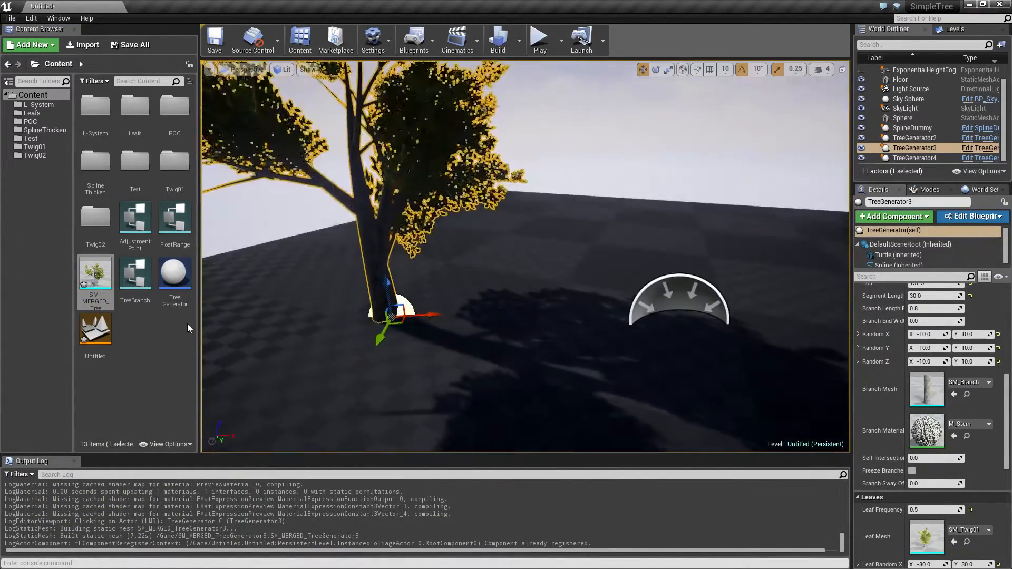
key("Delete")
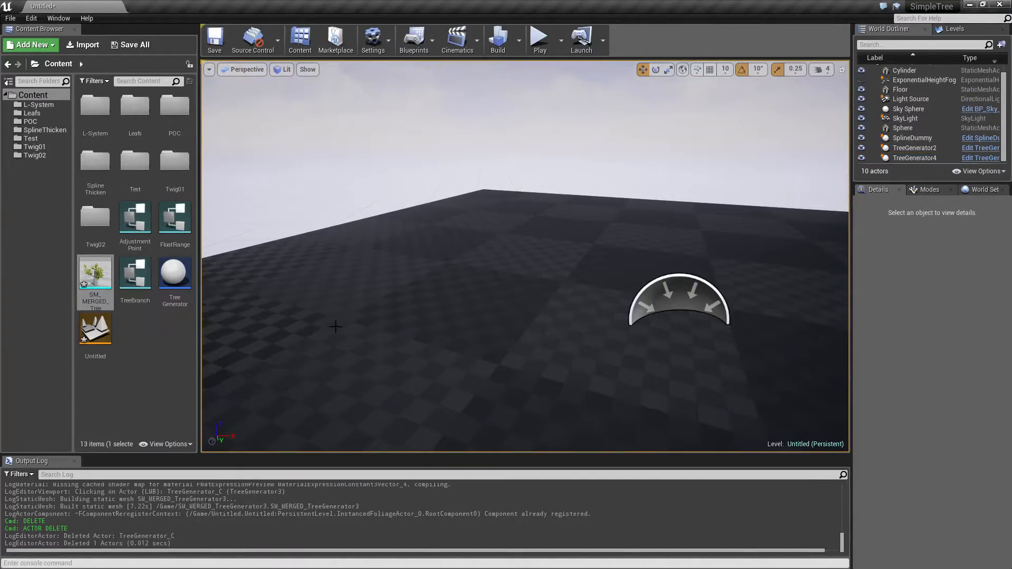
key("ctrl+z")
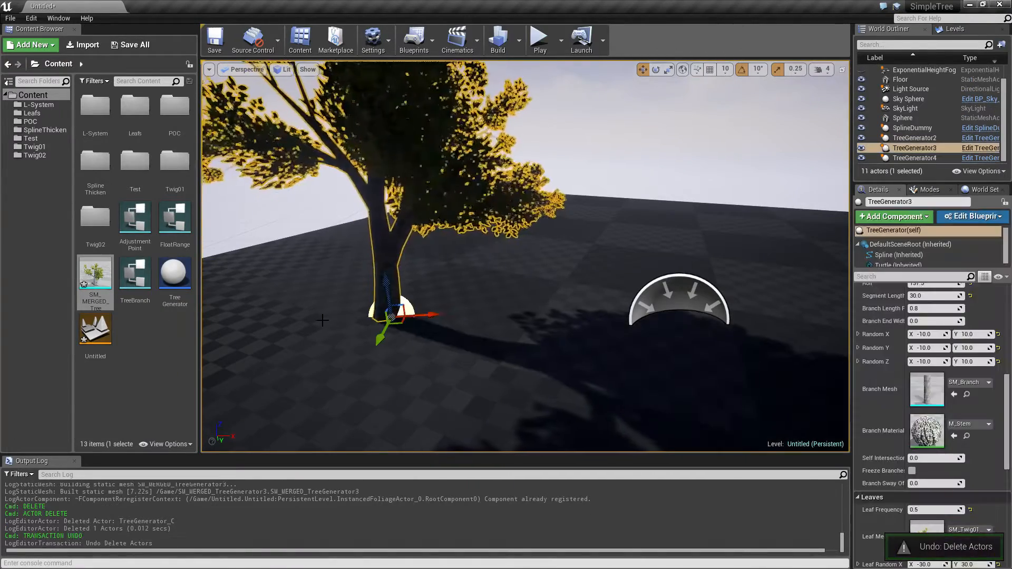
Place the merged tree mesh in the level on the floor beside the generated tree
left_click(377, 257)
left_click_drag(95, 274, 243, 315)
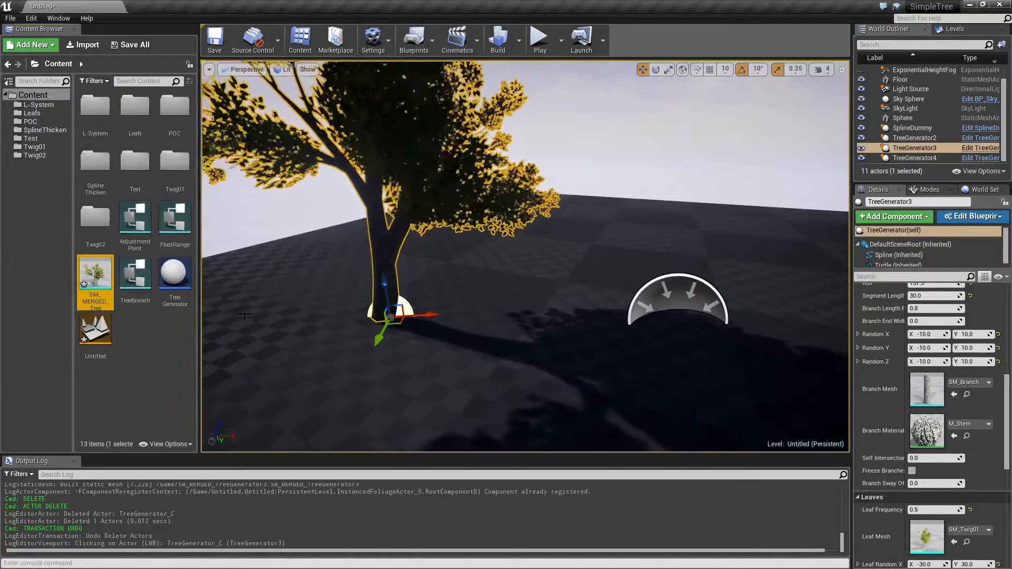
left_click_drag(100, 282, 630, 316)
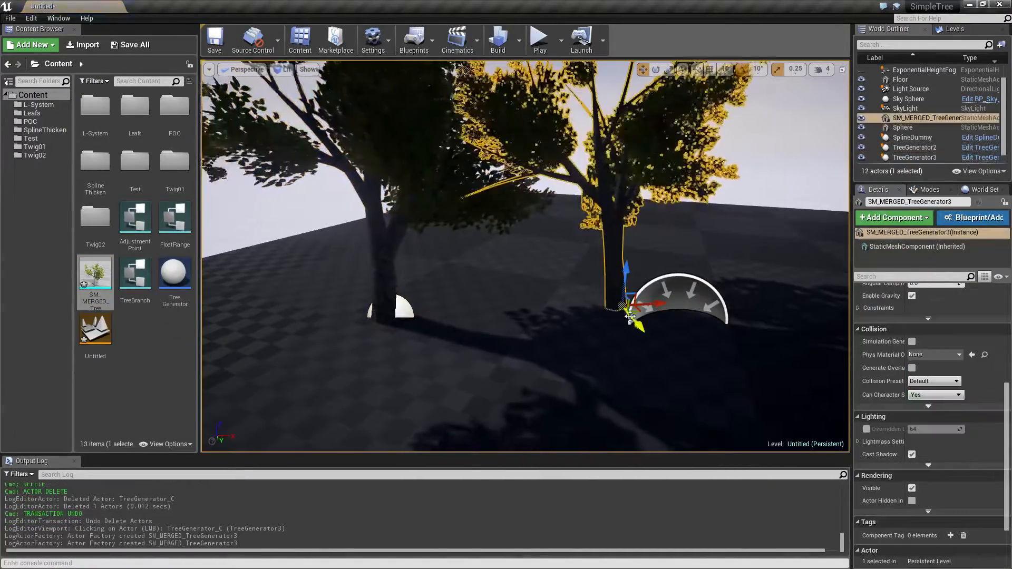
Assign the M_Stem material to Element 0 of the placed merged tree
scroll(972, 375, "up", 8)
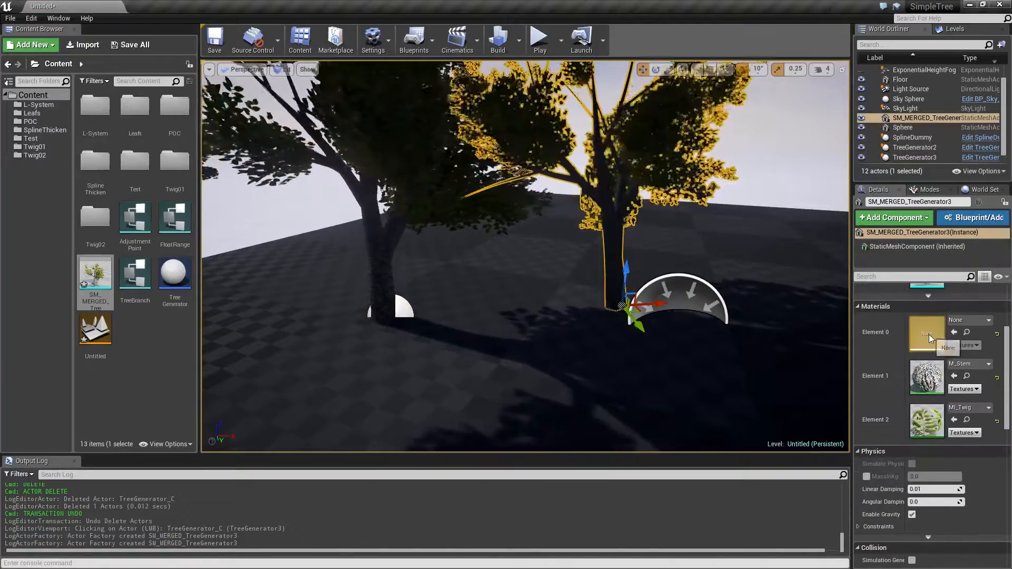
left_click(968, 320)
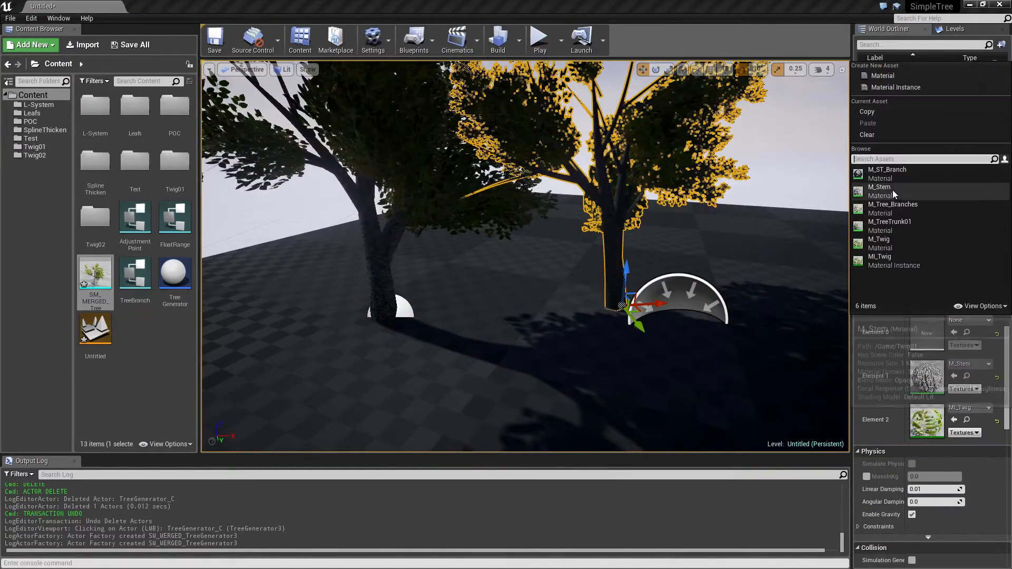
left_click(906, 208)
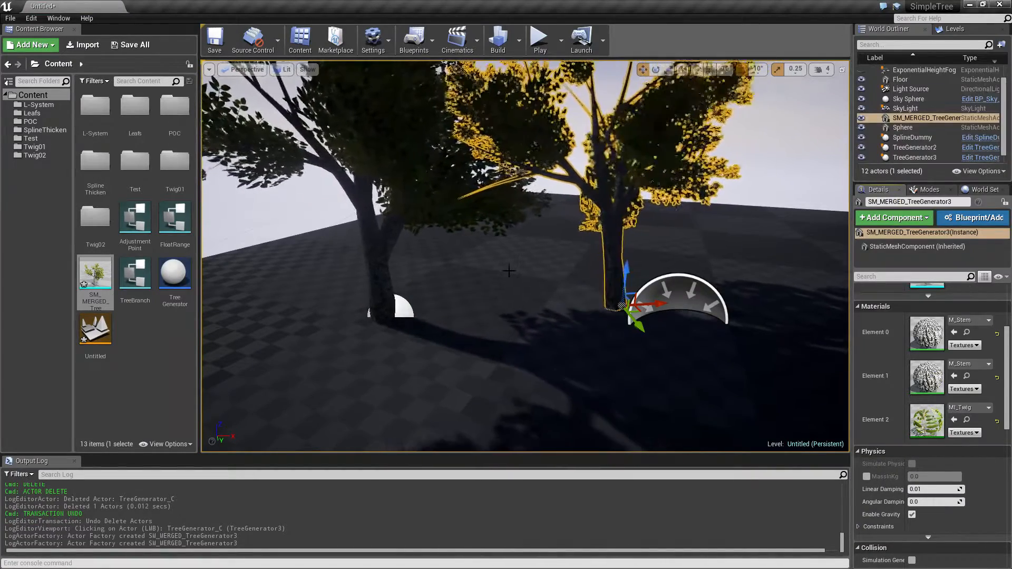
Duplicate the merged tree three times and spread the copies across the floor as a small group
right_click_drag(508, 271, 474, 274)
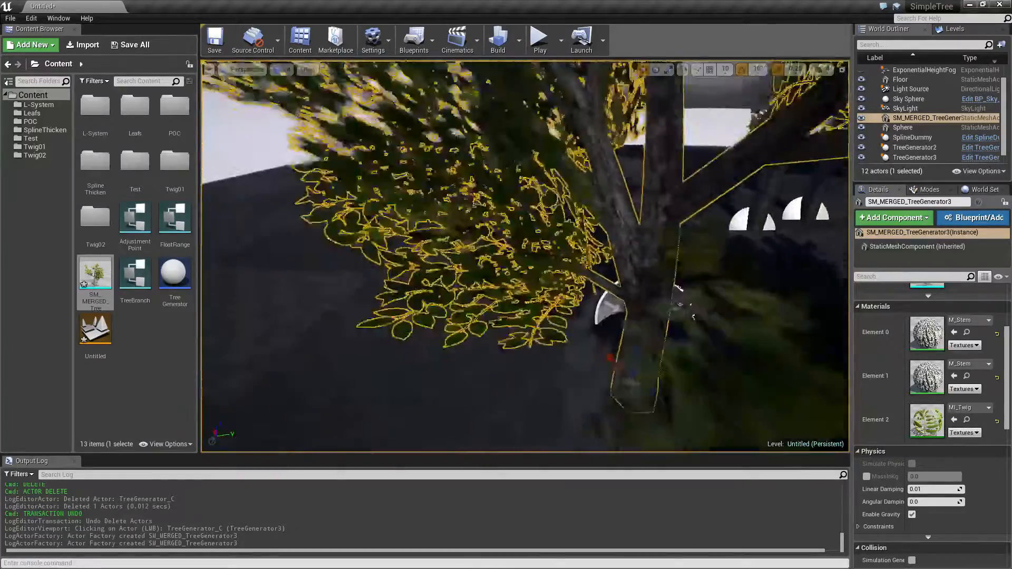
right_click_drag(635, 335, 635, 336)
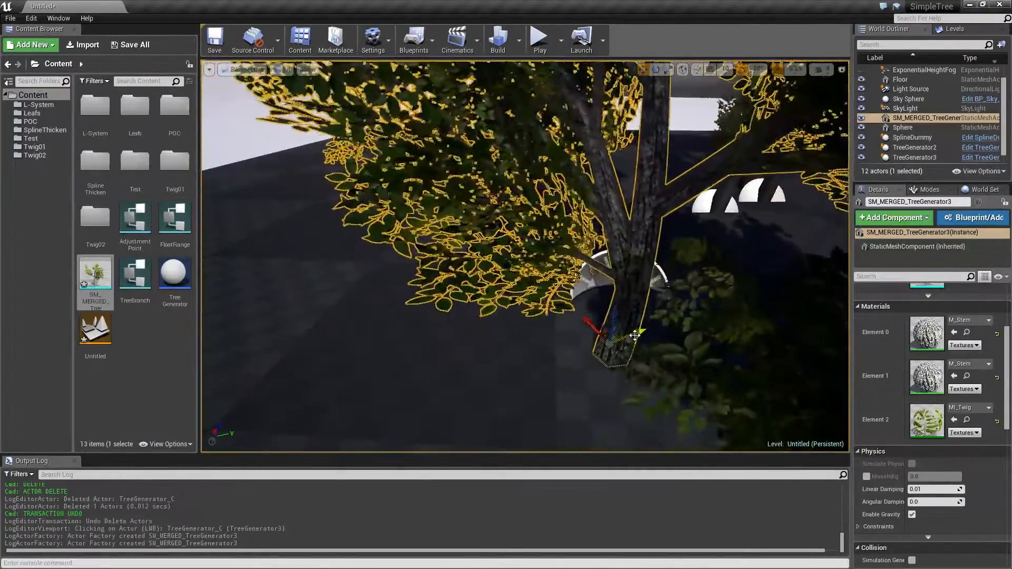
left_click_drag(635, 335, 627, 343, "alt")
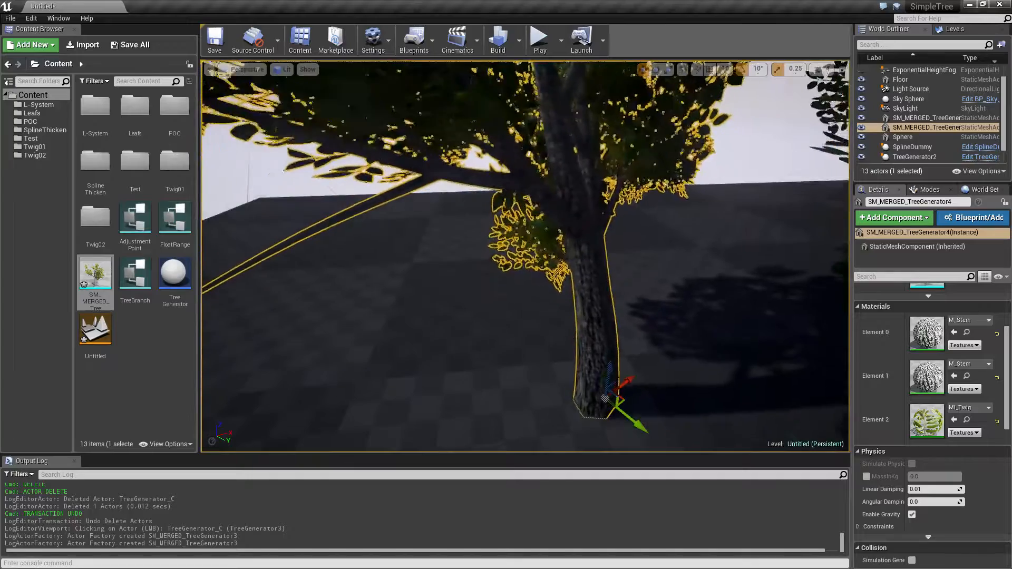
left_click_drag(622, 399, 694, 288, "alt")
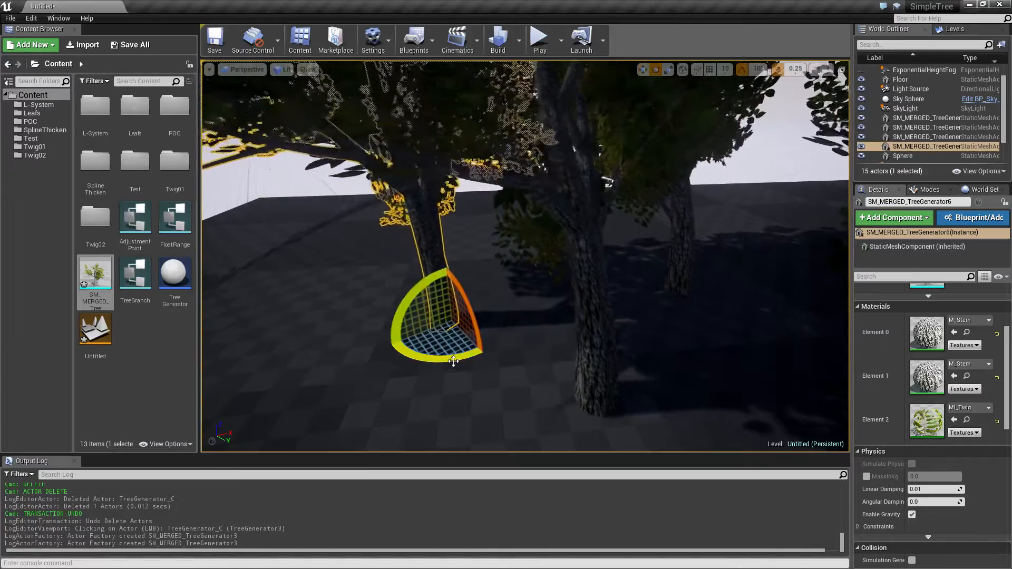
Rotate the merged tree copies to different orientations so they vary, and view the group
left_click(595, 316)
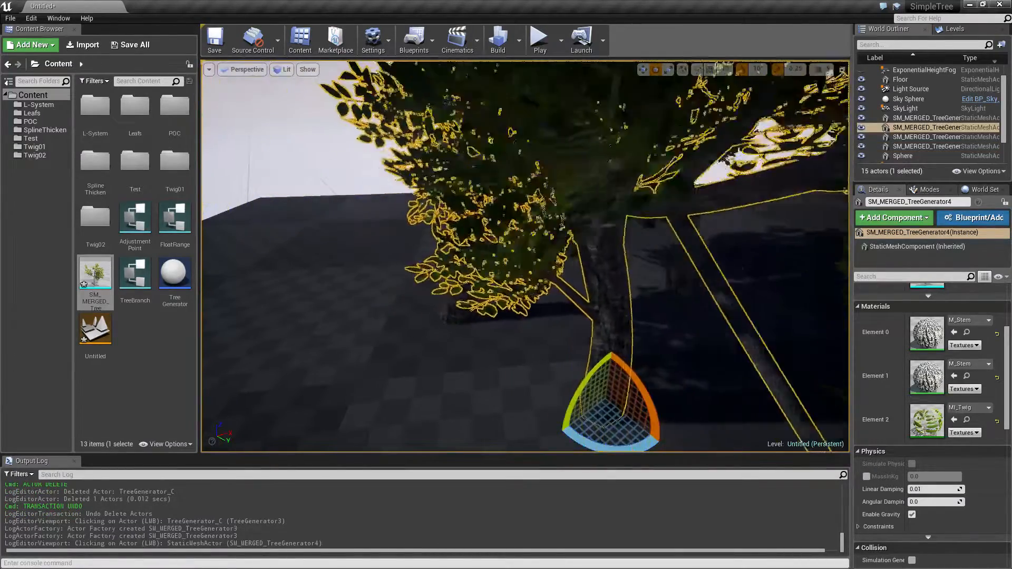
left_click(654, 200)
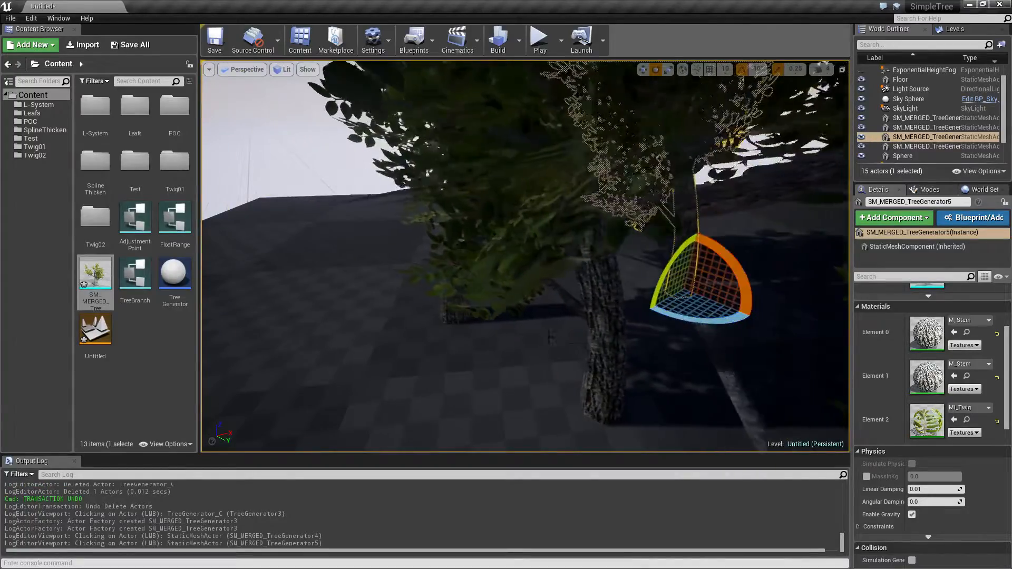
right_click_drag(524, 256, 525, 256)
left_click(524, 257)
Reopen MF_BranchSway from the Twig01 folder and move its editor window over the viewport
left_click(48, 147)
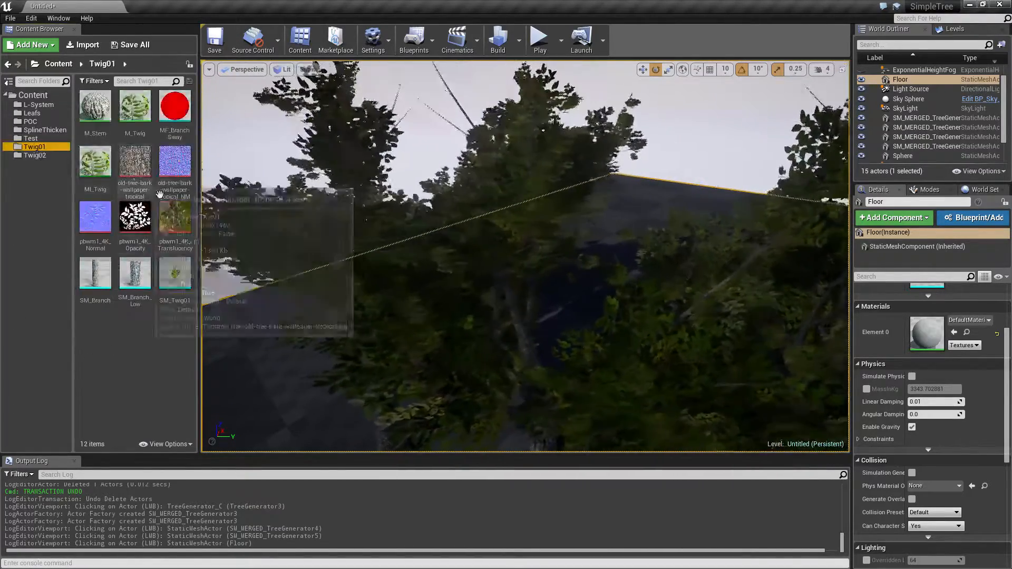
double_click(174, 108)
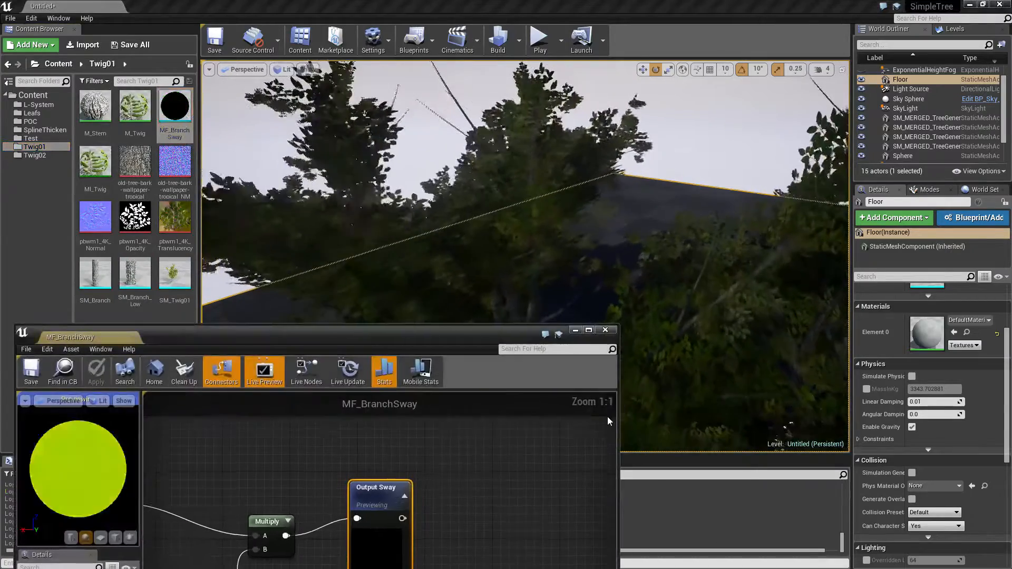
left_click_drag(283, 331, 526, 145)
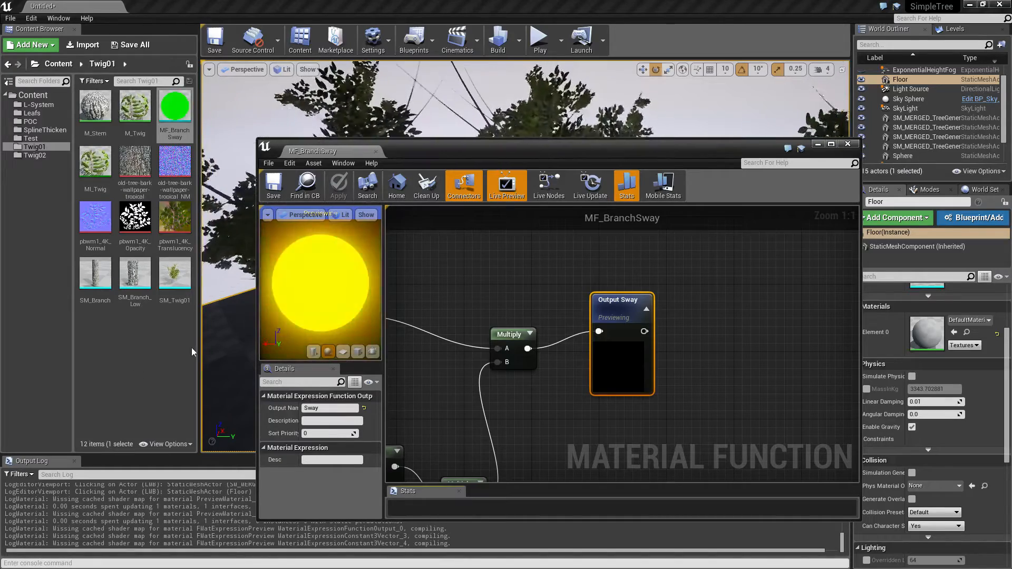
left_click(109, 355)
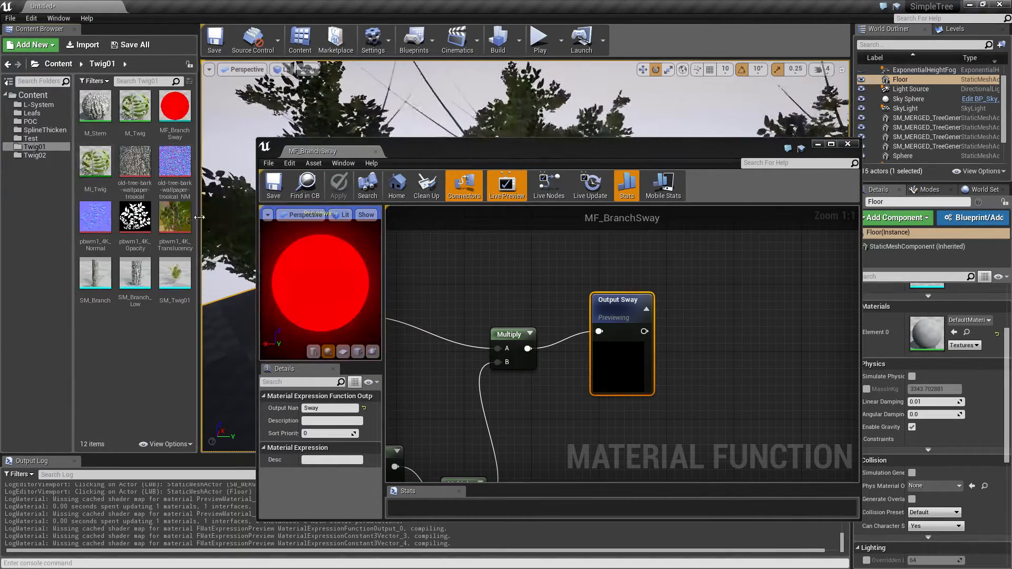
Maximize the function editor, shift the Time node to free space, and place an ObjectPositionWS node beneath it
right_click_drag(458, 293, 563, 372)
double_click(576, 145)
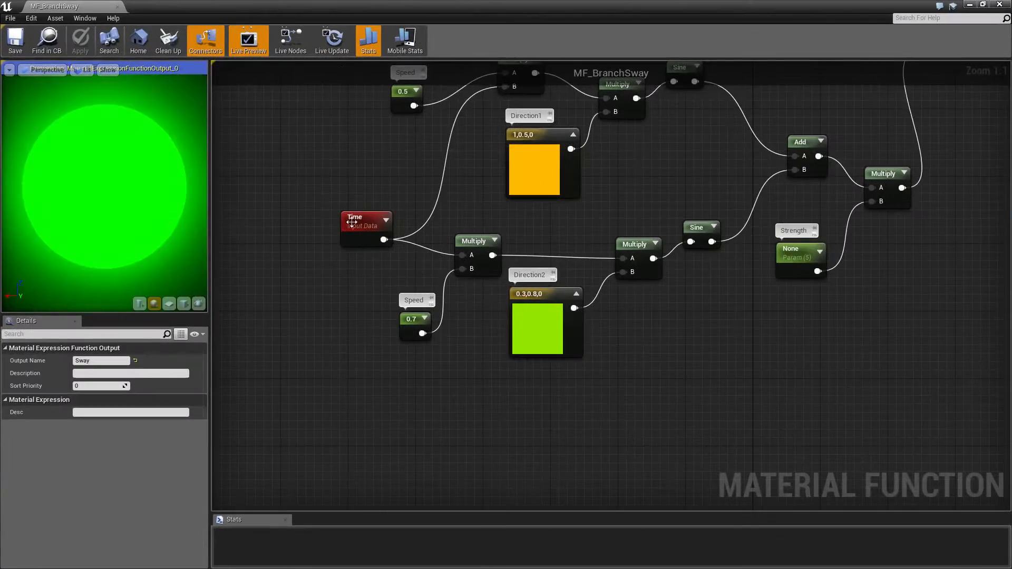
left_click_drag(346, 229, 262, 220)
right_click(240, 312)
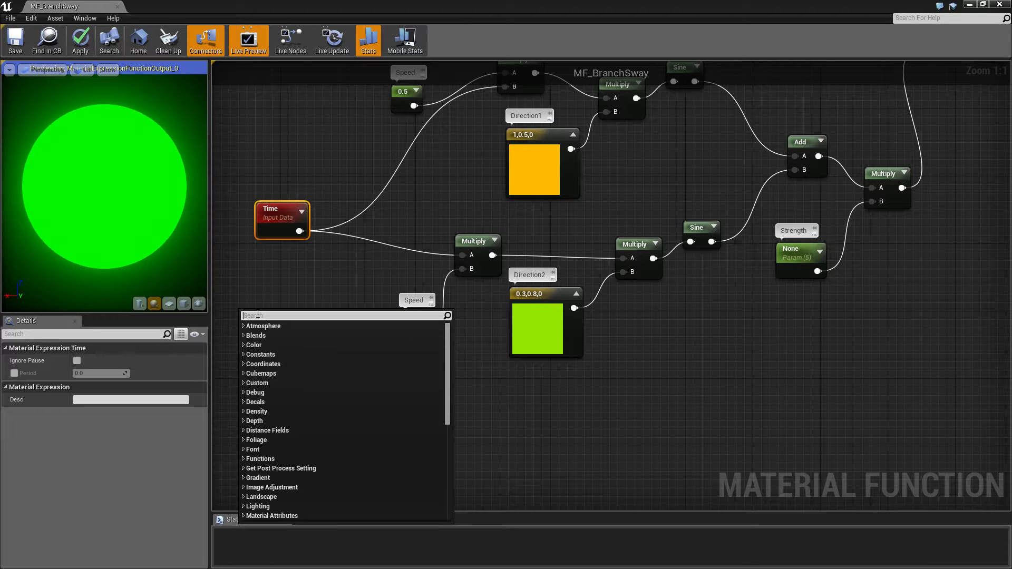
type("object")
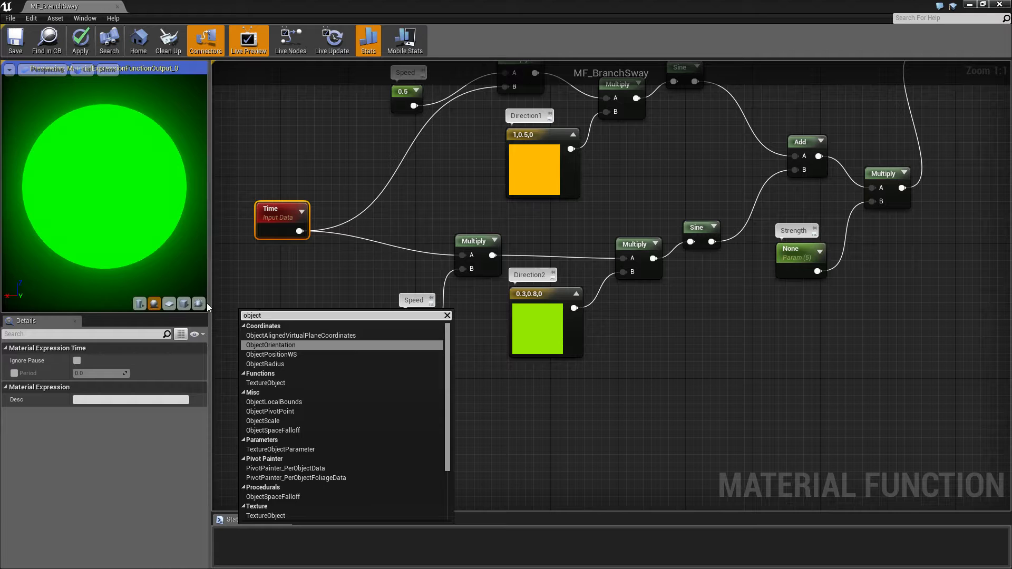
left_click(285, 355)
left_click_drag(267, 327, 289, 277)
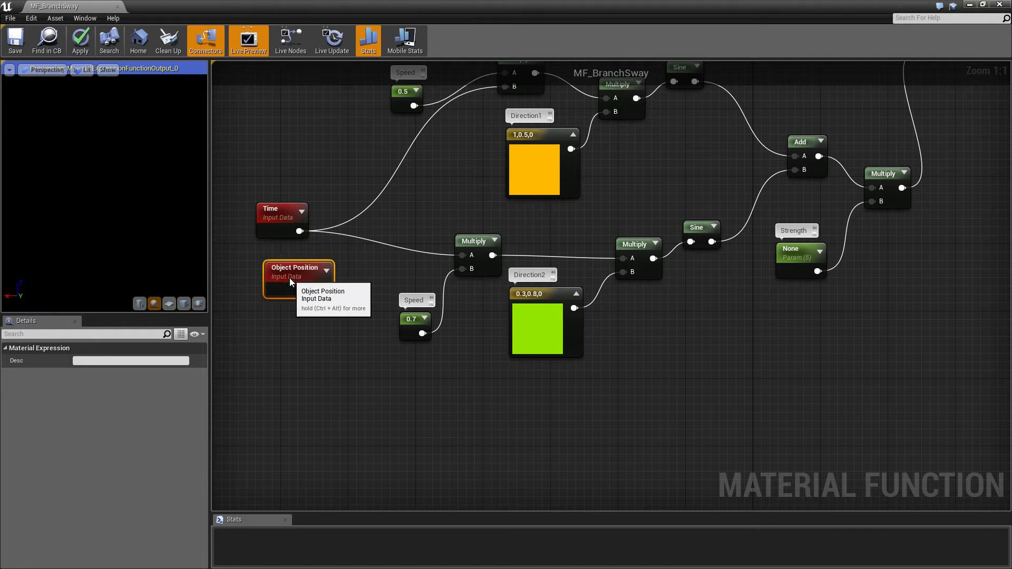
Insert an Add node that combines Time (A) and Object Position (B) and feeds both speed Multiply nodes
right_click(367, 220)
type("add")
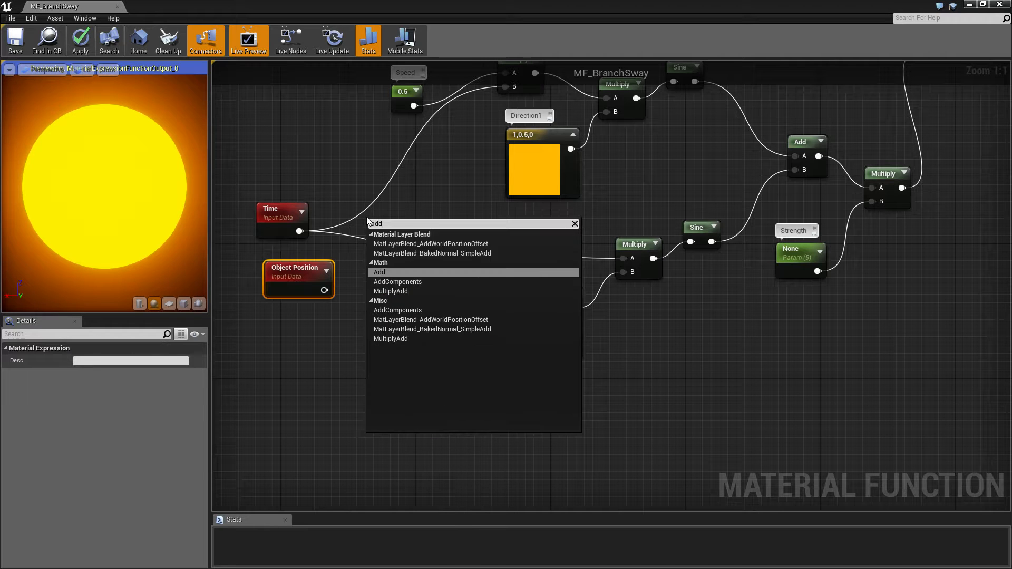
key("Return")
left_click_drag(299, 231, 375, 238, "ctrl")
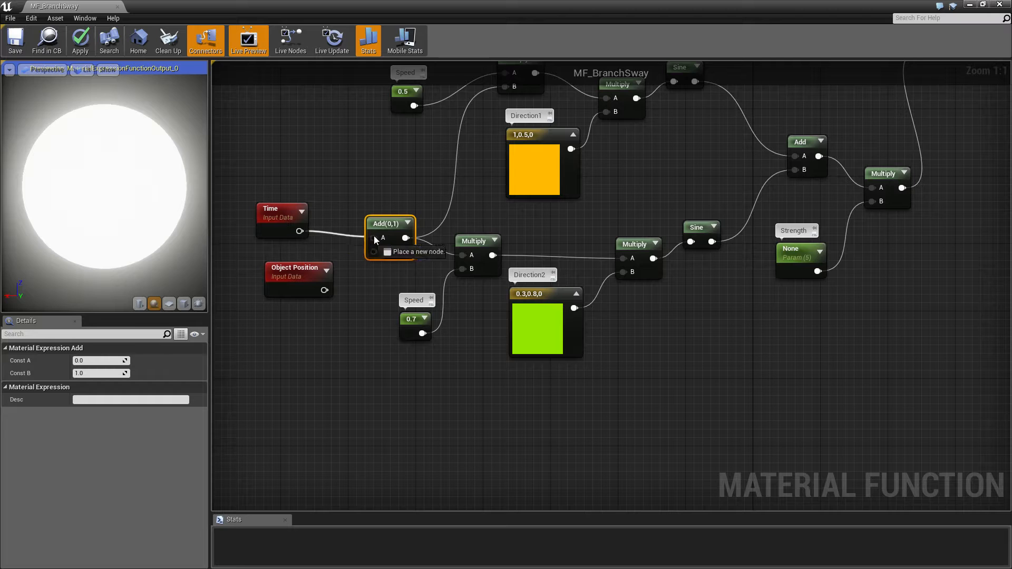
left_click_drag(325, 290, 374, 251)
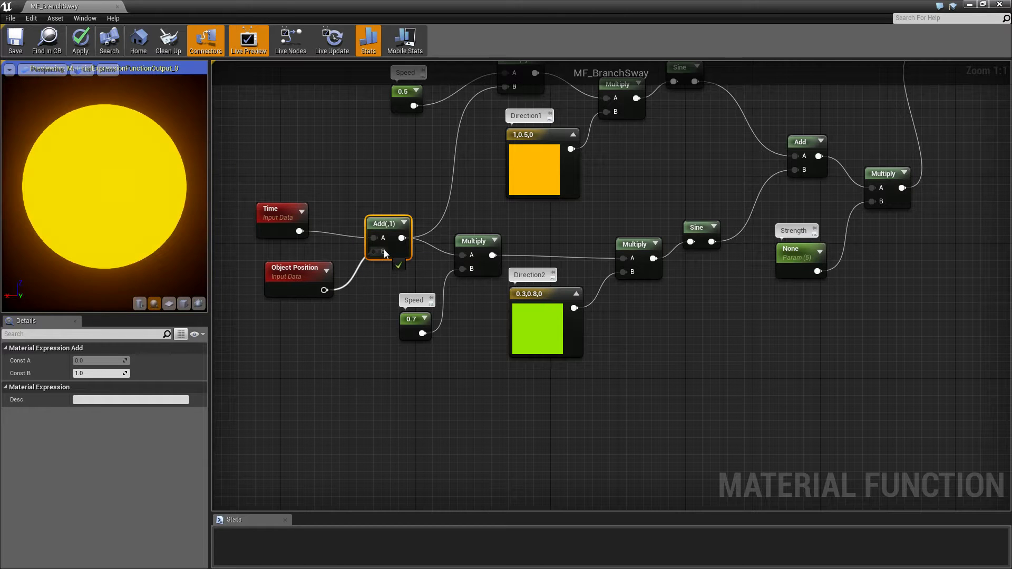
left_click(295, 279)
right_click_drag(324, 305, 317, 327)
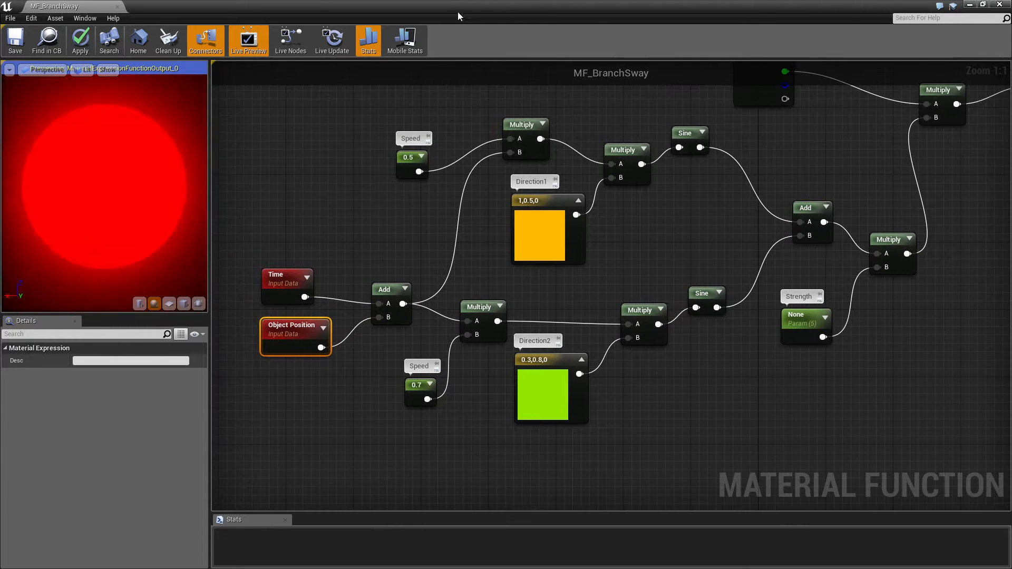
Restore the function editor to a smaller window, save MF_BranchSway, and minimize the editor
left_click_drag(457, 12, 701, 203)
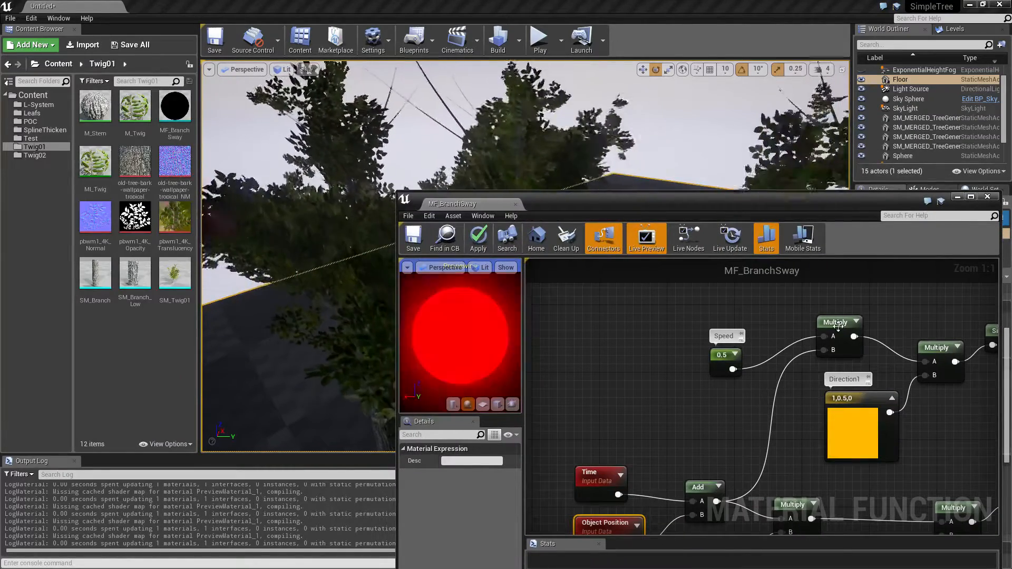
left_click(414, 243)
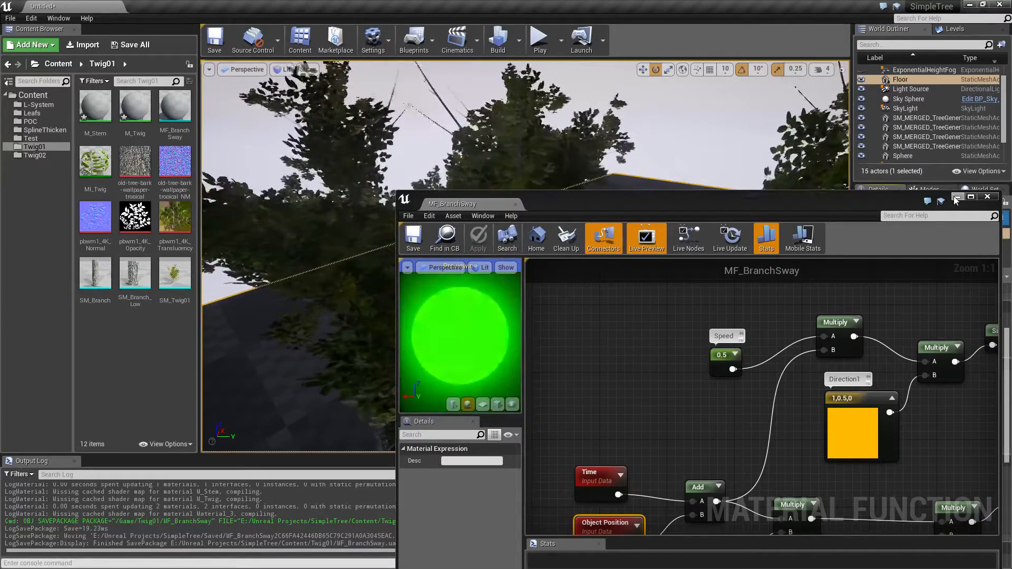
left_click(953, 196)
Examine how the branches of the tree copies sway, from near and far around the group
scroll(524, 256, "down", 5)
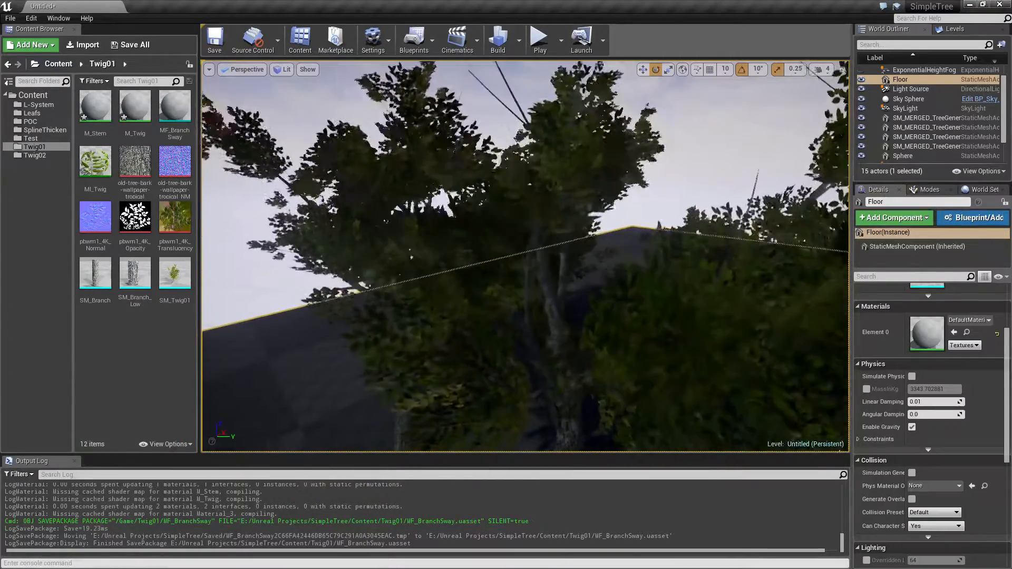
scroll(524, 256, "up", 4)
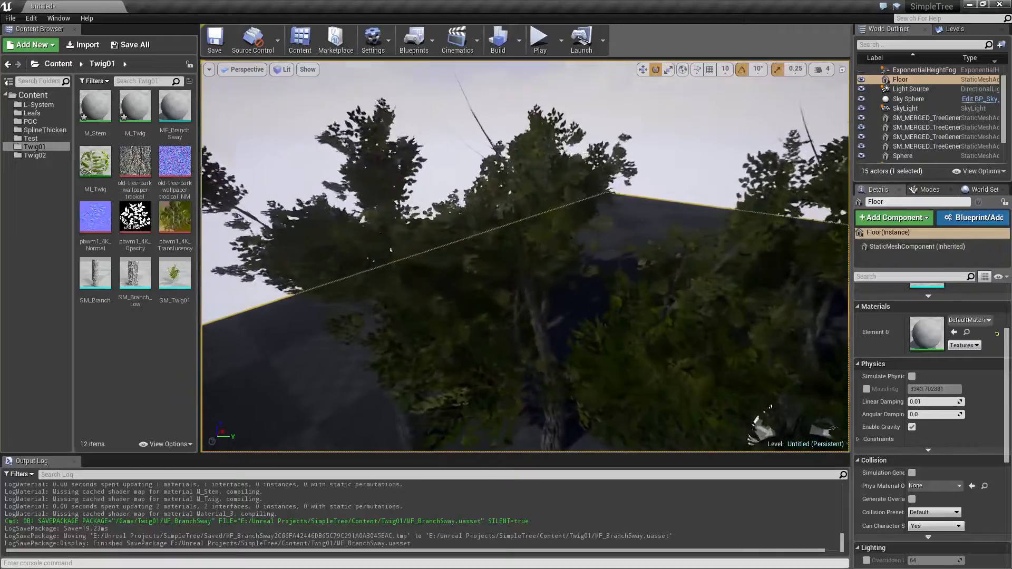
scroll(525, 256, "up", 4)
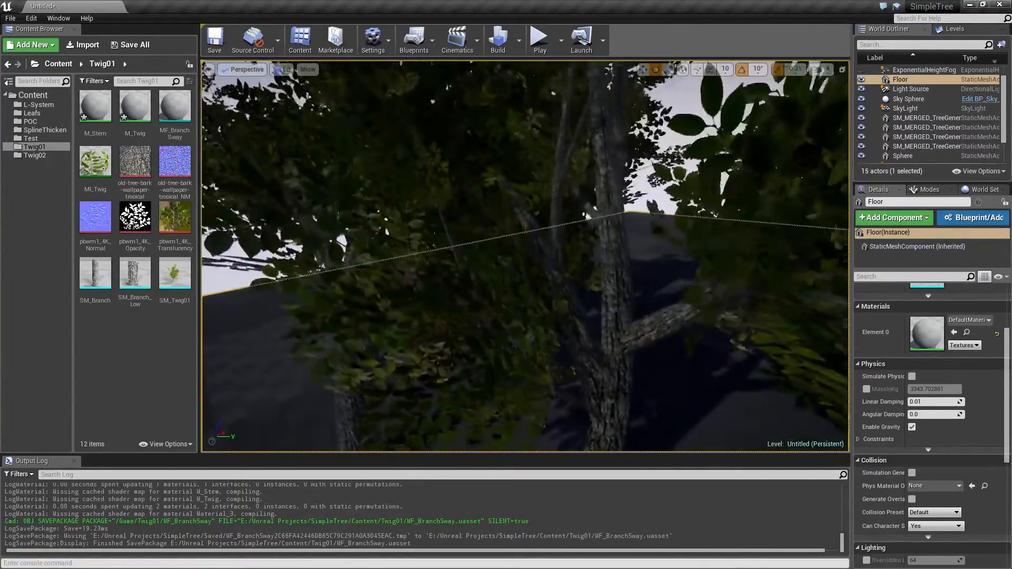
right_click_drag(525, 255, 524, 287)
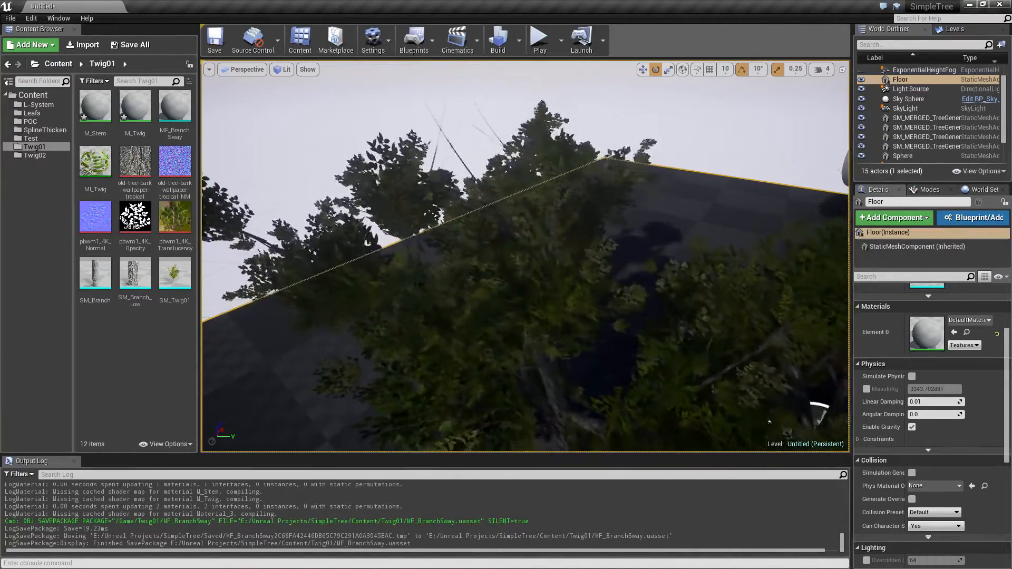
mouse_move(407, 288)
right_mouse_down()
mouse_move(407, 311)
mouse_move(407, 294)
right_mouse_up()
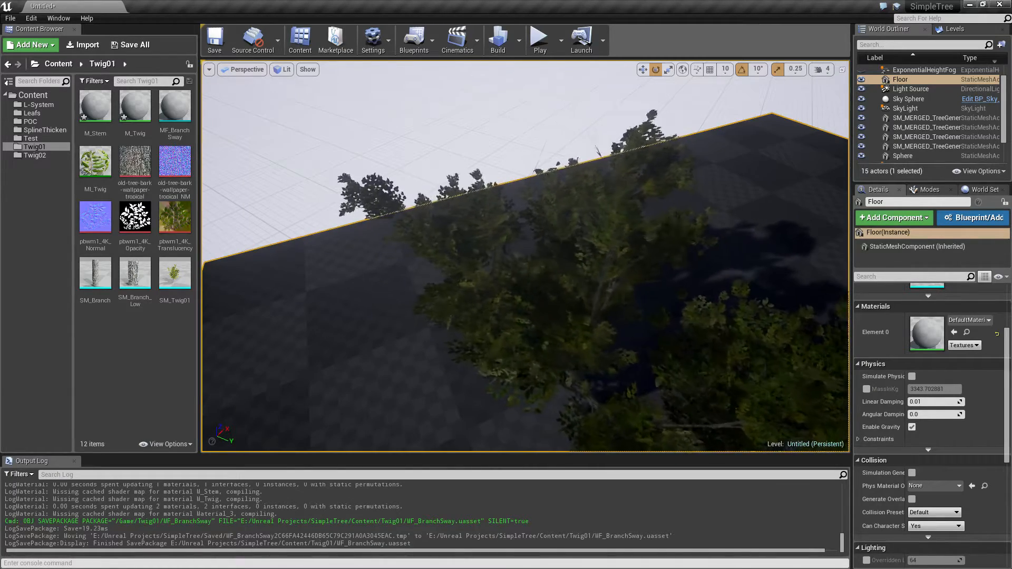
right_click_drag(525, 256, 500, 272)
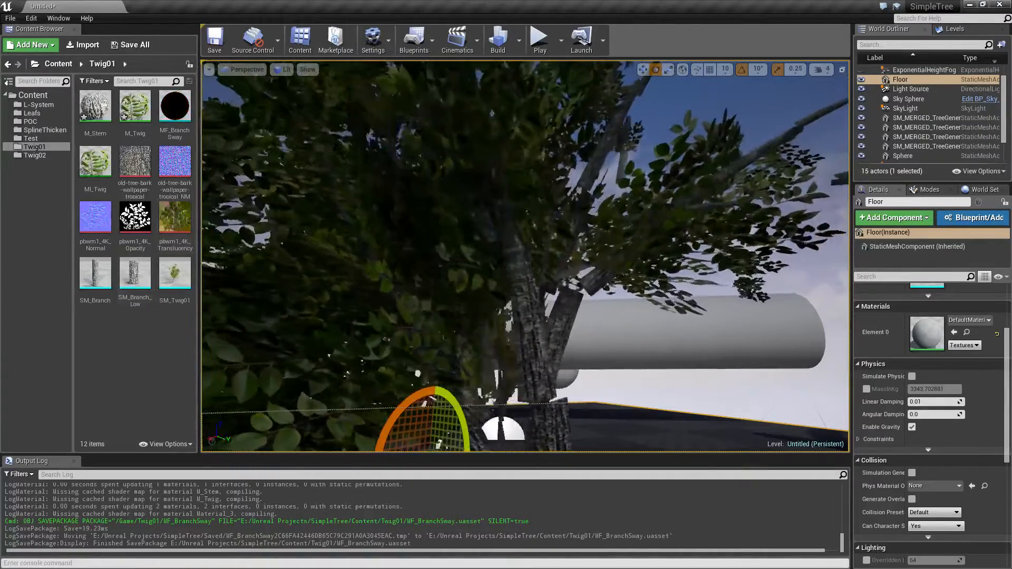
Reopen MF_BranchSway, bring its Object Position node into view, and move the window aside to look over the trees
double_click(174, 119)
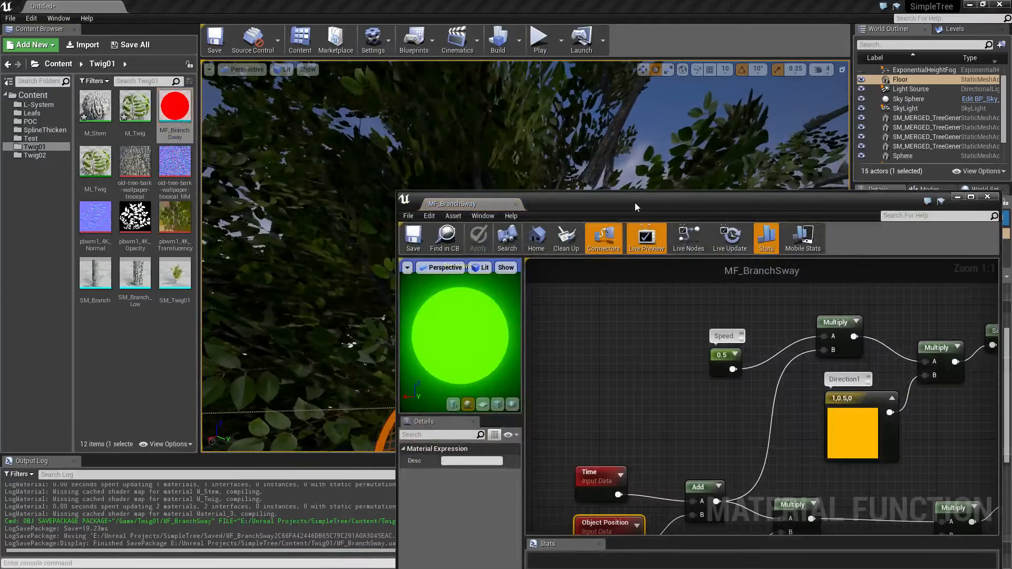
left_click_drag(634, 202, 510, 43)
right_click_drag(510, 292, 492, 272)
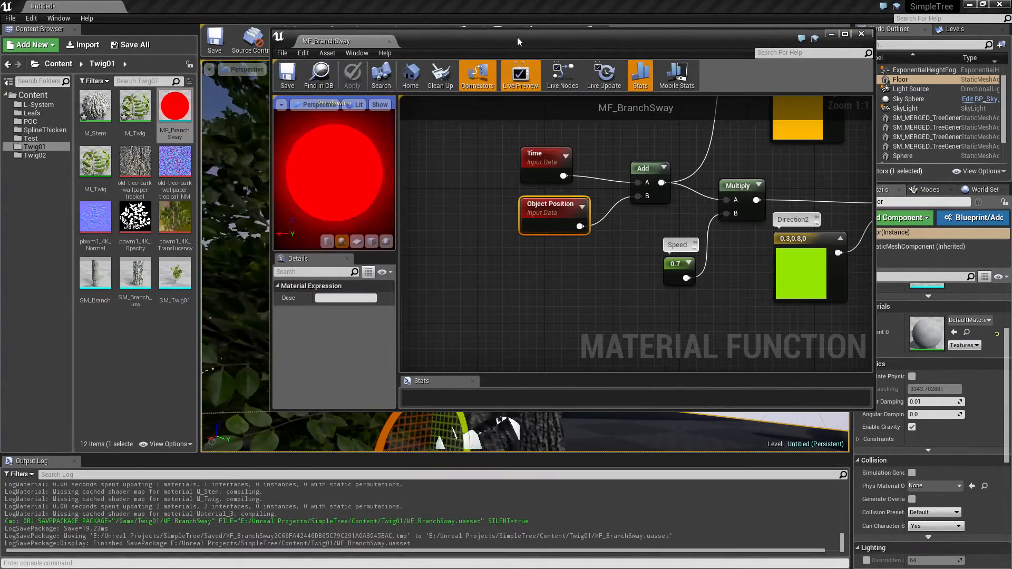
left_click_drag(518, 41, 857, 138)
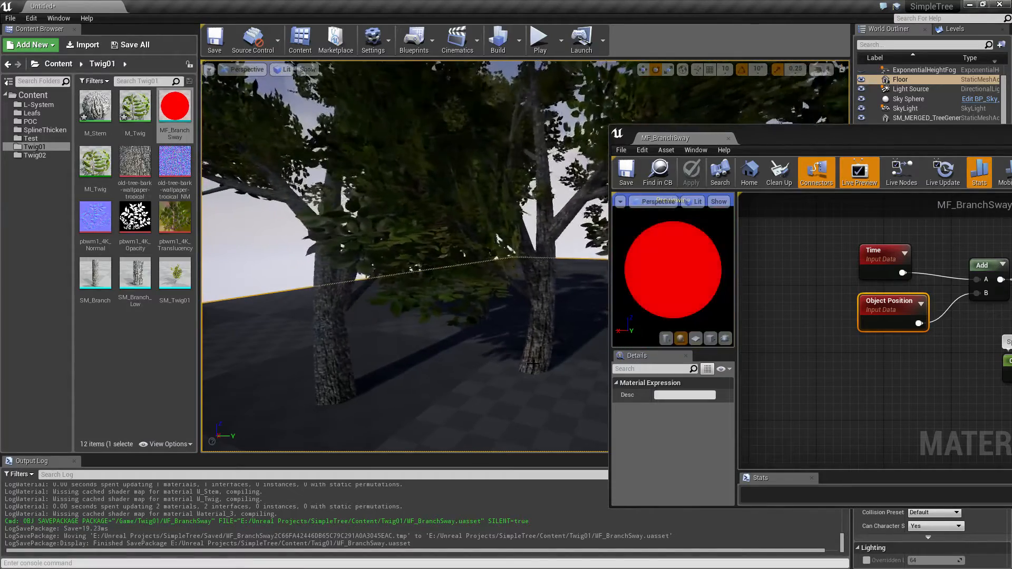
right_click_drag(532, 363, 535, 67)
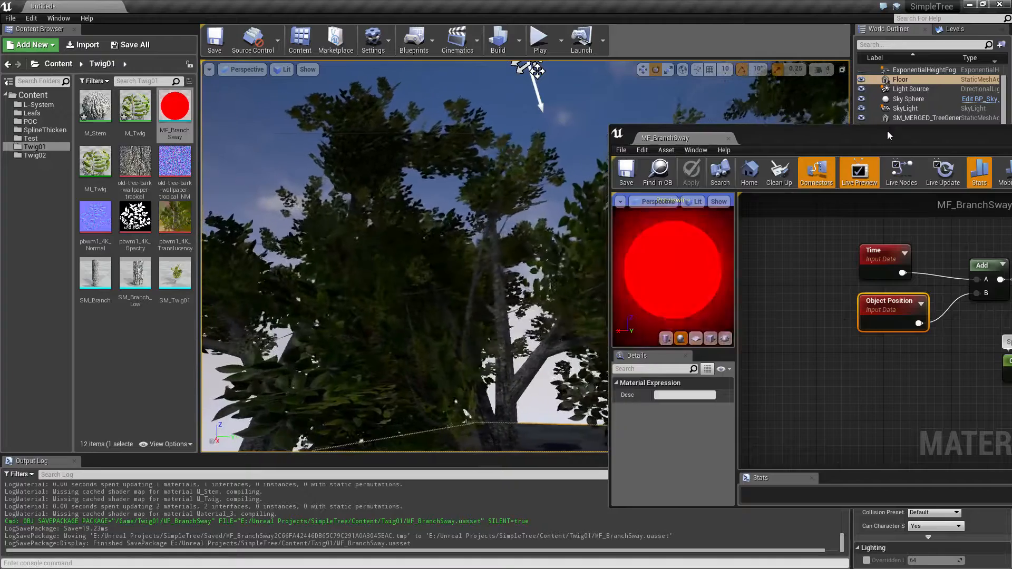
Add an ActorPositionWS node and connect it to the B input of the Add node in place of Object Position
left_click_drag(888, 136, 540, 133)
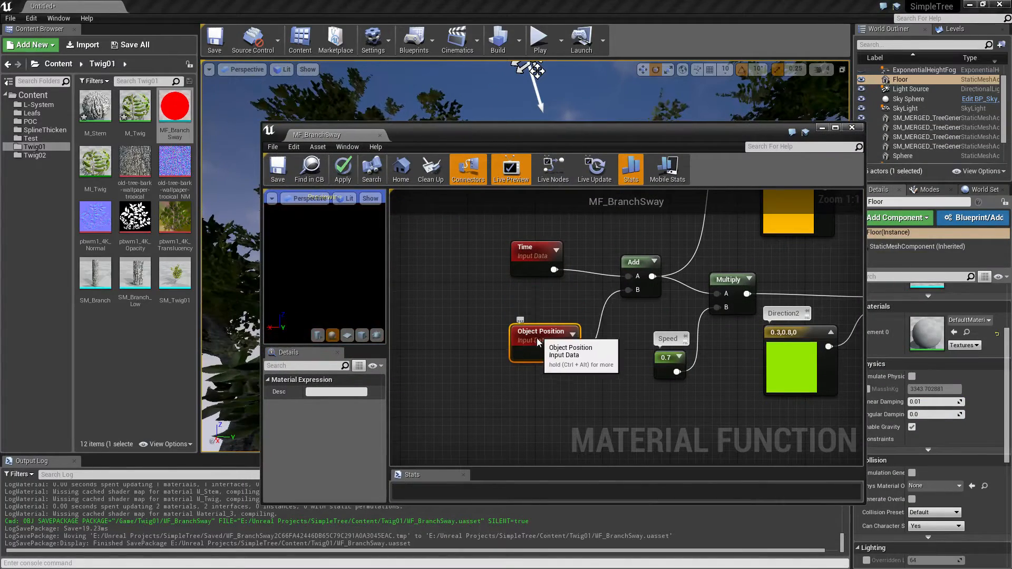
left_click_drag(537, 342, 495, 380)
right_click(504, 327)
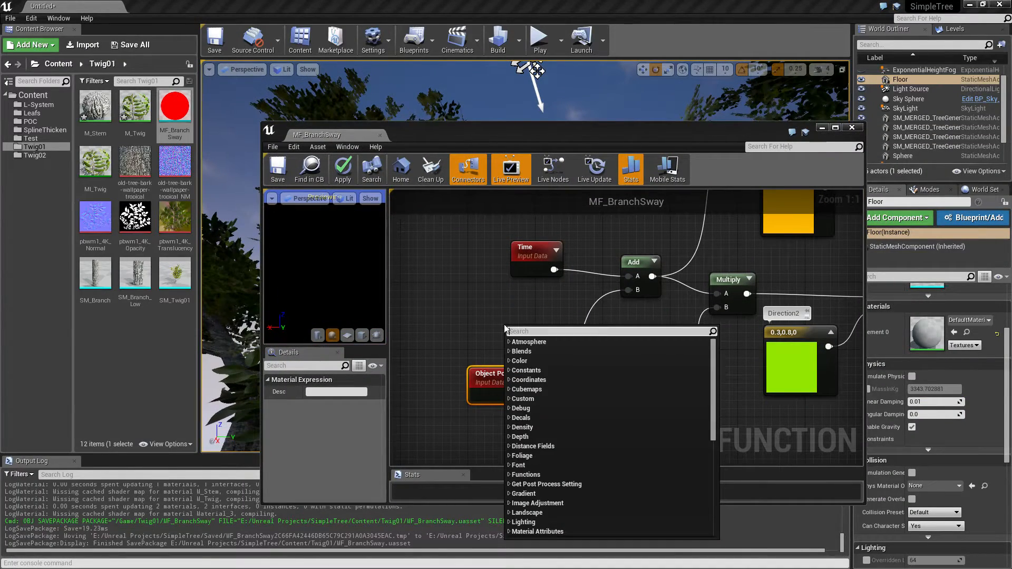
type("a")
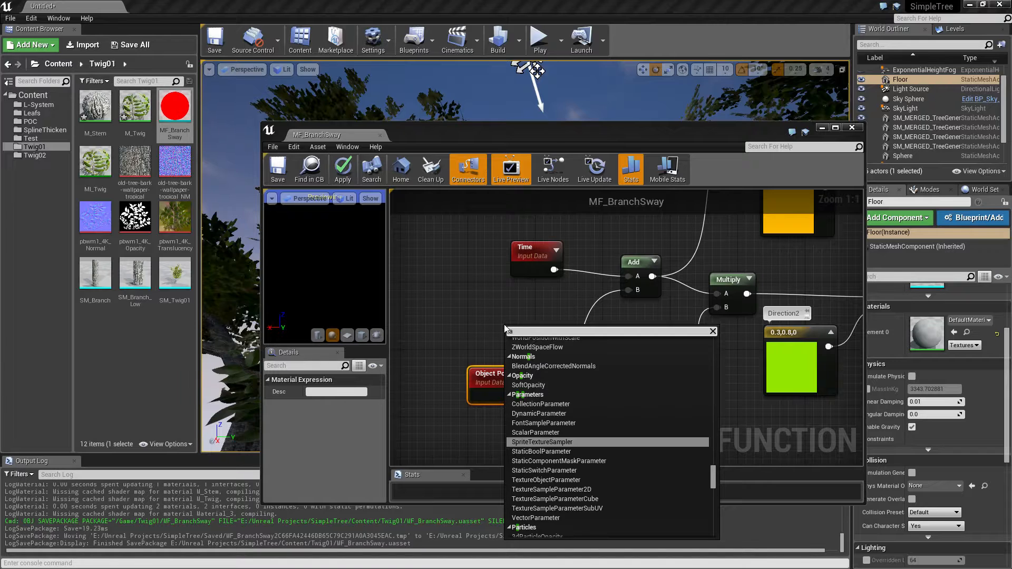
type("ctor")
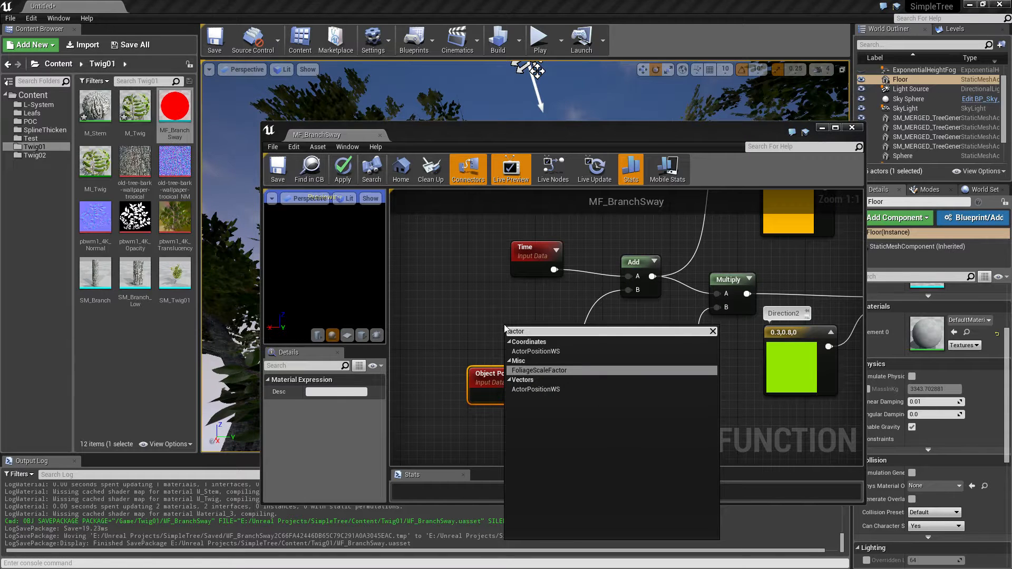
left_click(538, 389)
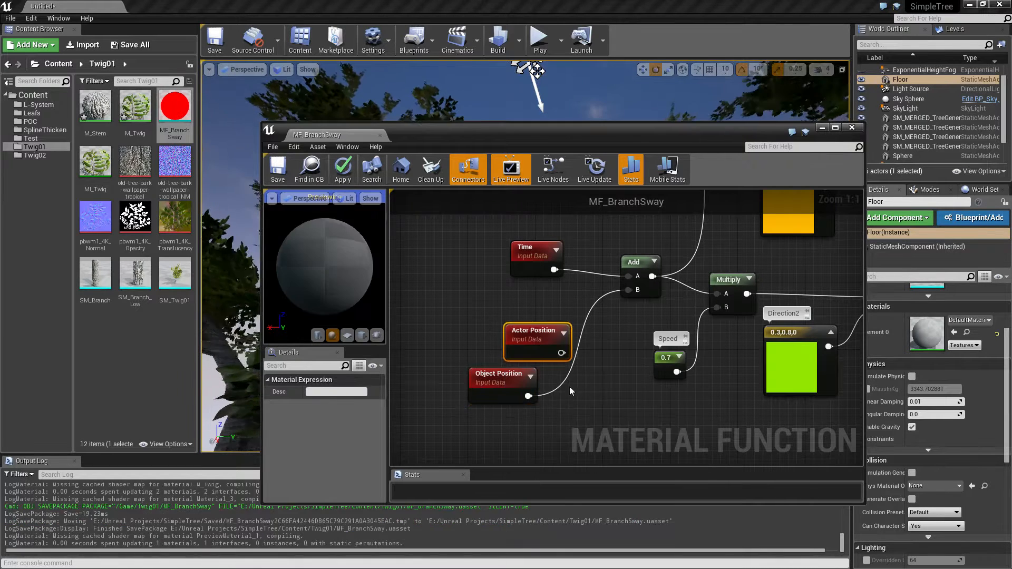
left_click_drag(509, 338, 629, 290)
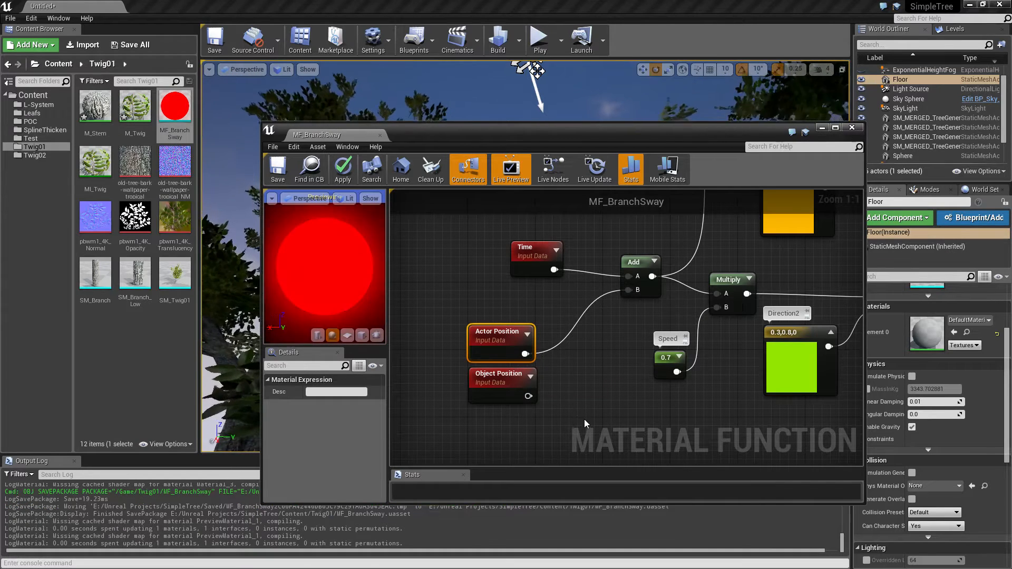
Save MF_BranchSway, minimize its editor, and inspect the sway of the tree copies and TreeGenerator3
left_click(279, 176)
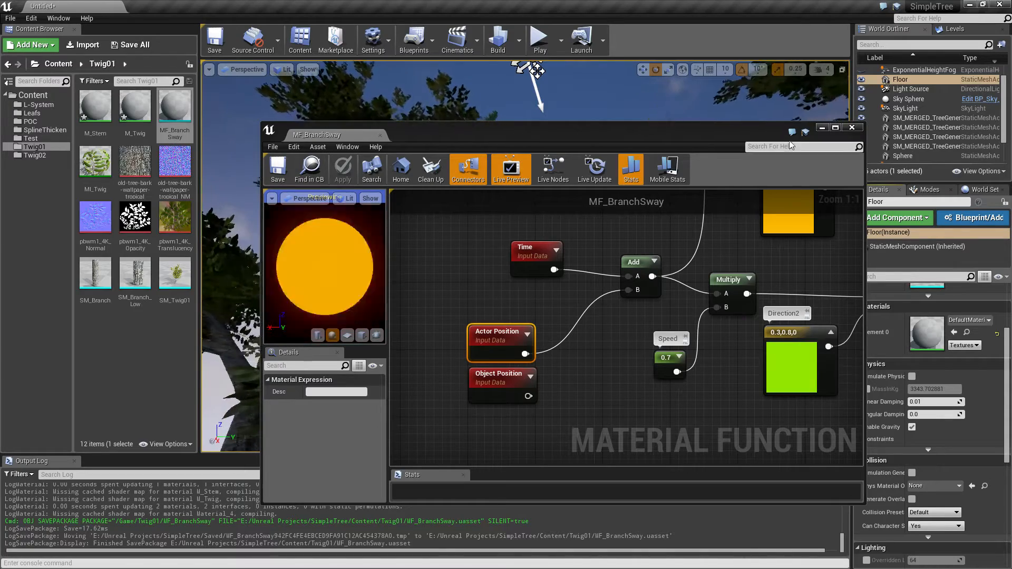
left_click(818, 127)
right_click_drag(816, 127, 385, 334)
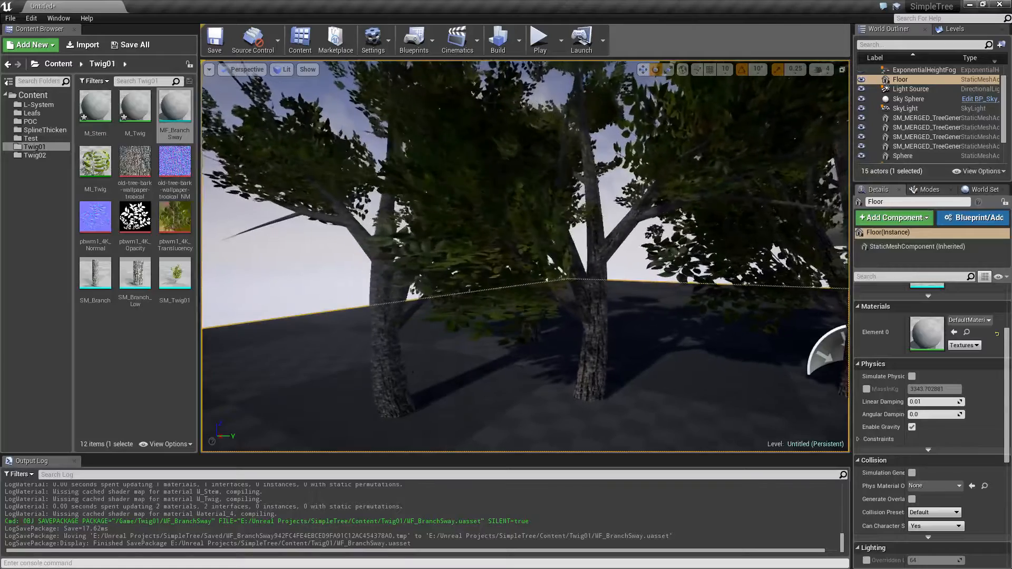
right_click_drag(385, 334, 719, 280)
left_click(586, 277)
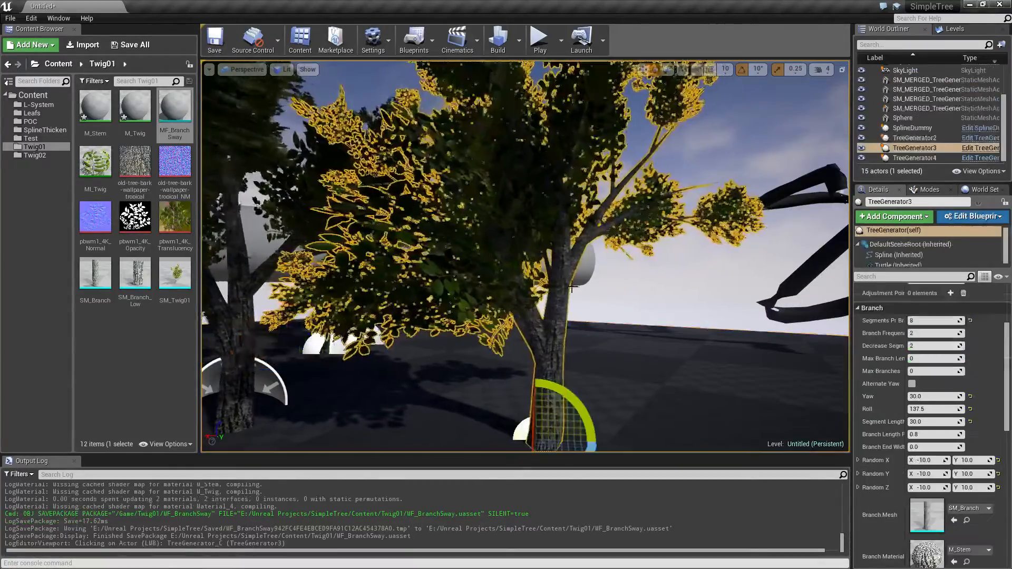
right_click_drag(586, 278, 385, 269)
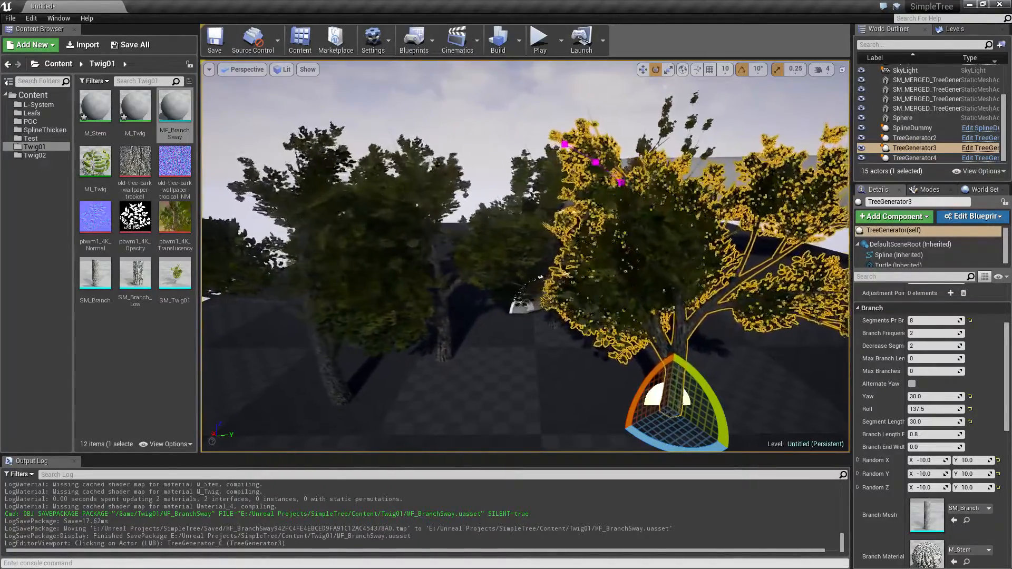
Scale the Floor to 20 on the X, Y and Z axes
left_click(513, 375)
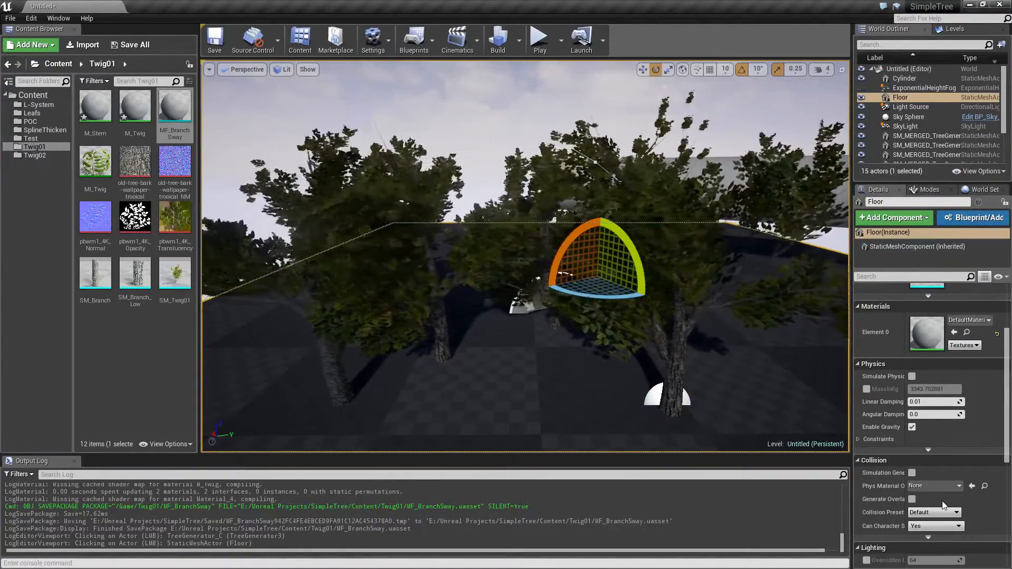
scroll(933, 334, "up", 3)
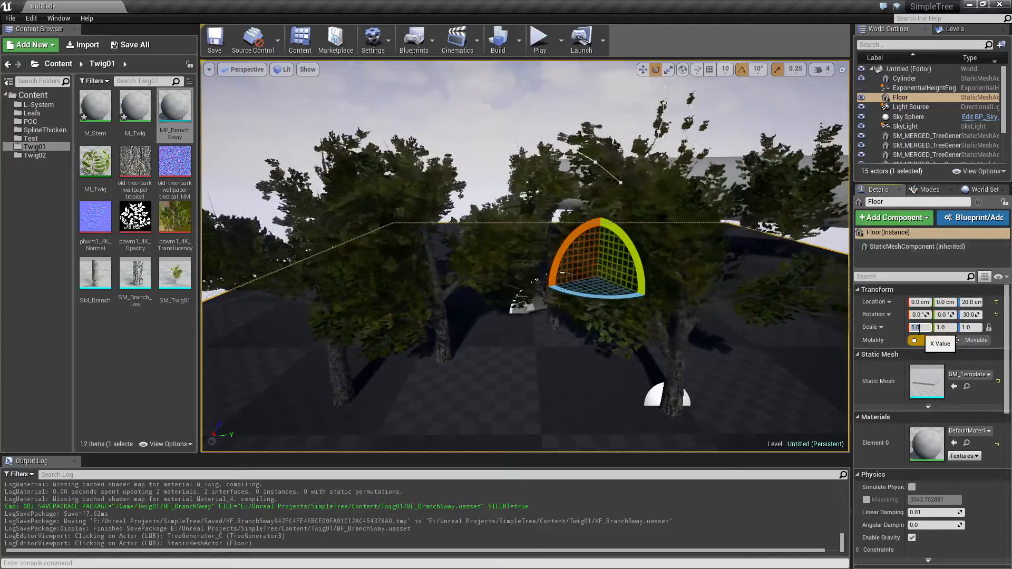
left_click(917, 328)
type("20")
key("Tab")
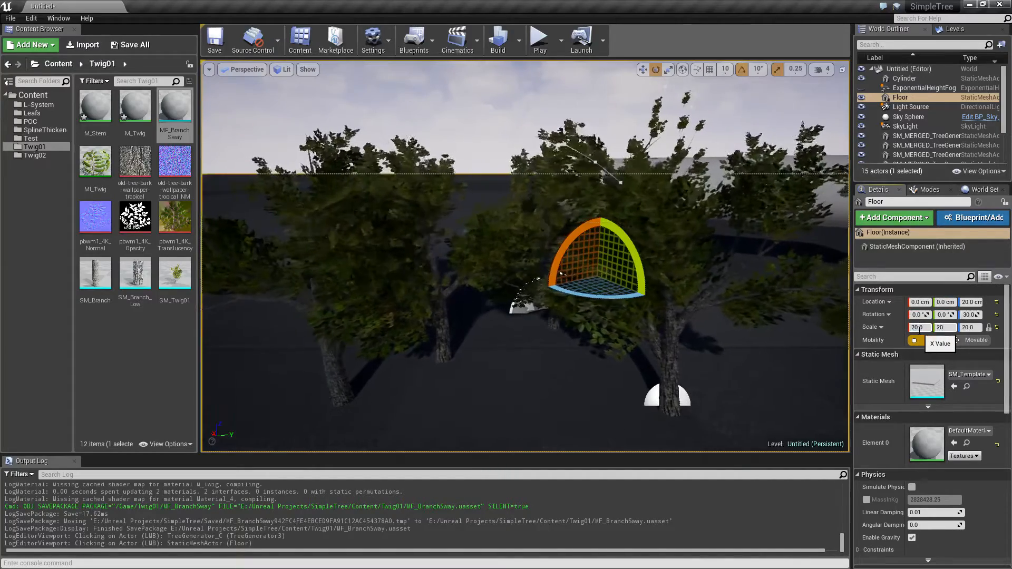
Bring an empty area of the enlarged floor into view and switch to Foliage painting mode
right_click_drag(524, 255, 524, 255)
right_click_drag(617, 263, 617, 262)
left_click(930, 190)
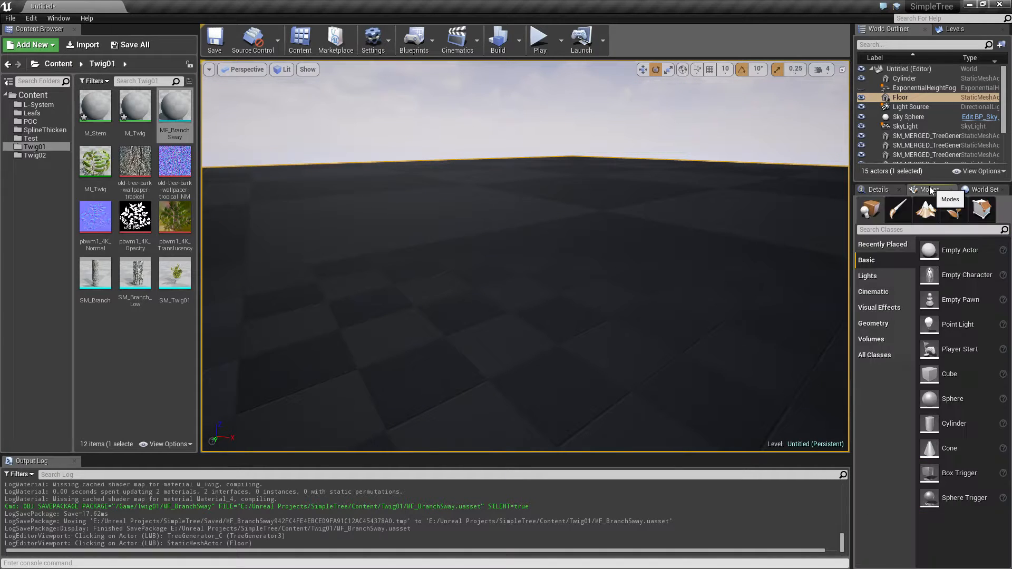
left_click(952, 212)
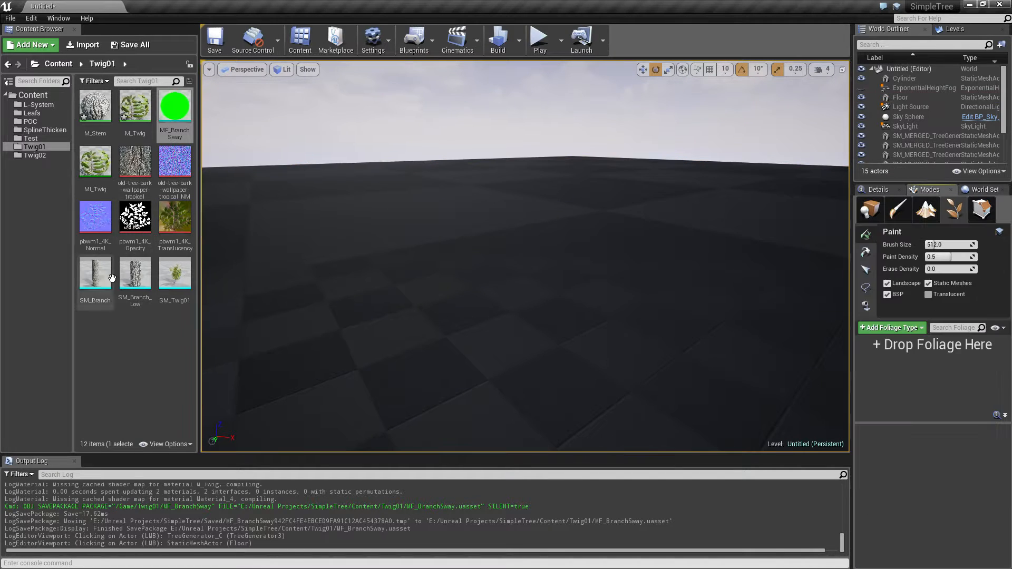
Add the merged tree mesh from the Content folder as a foliage type, with Scale X minimum 0.7 and maximum 1.6
left_click(33, 99)
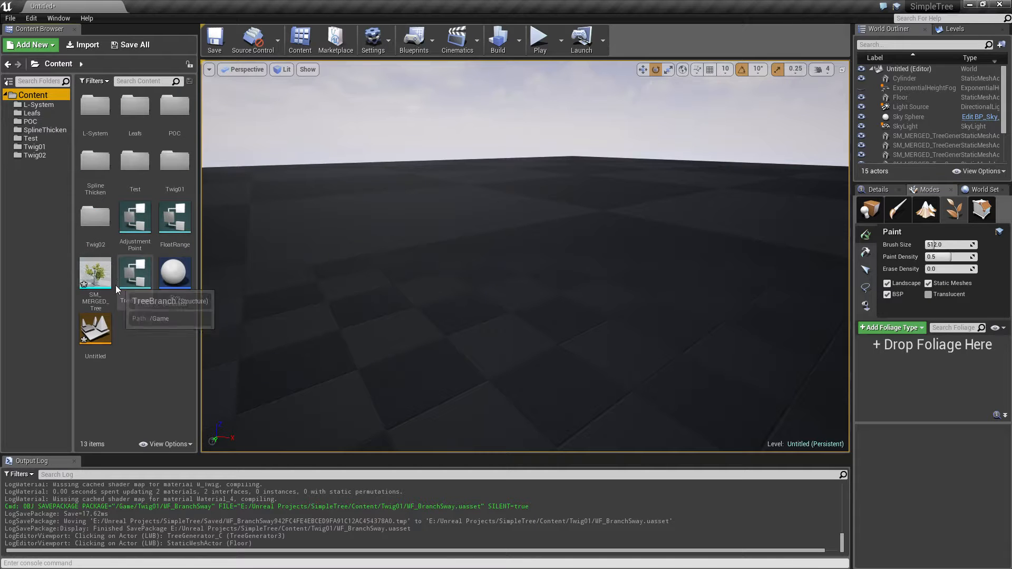
mouse_move(105, 279)
left_mouse_down()
mouse_move(527, 337)
mouse_move(884, 356)
left_mouse_up()
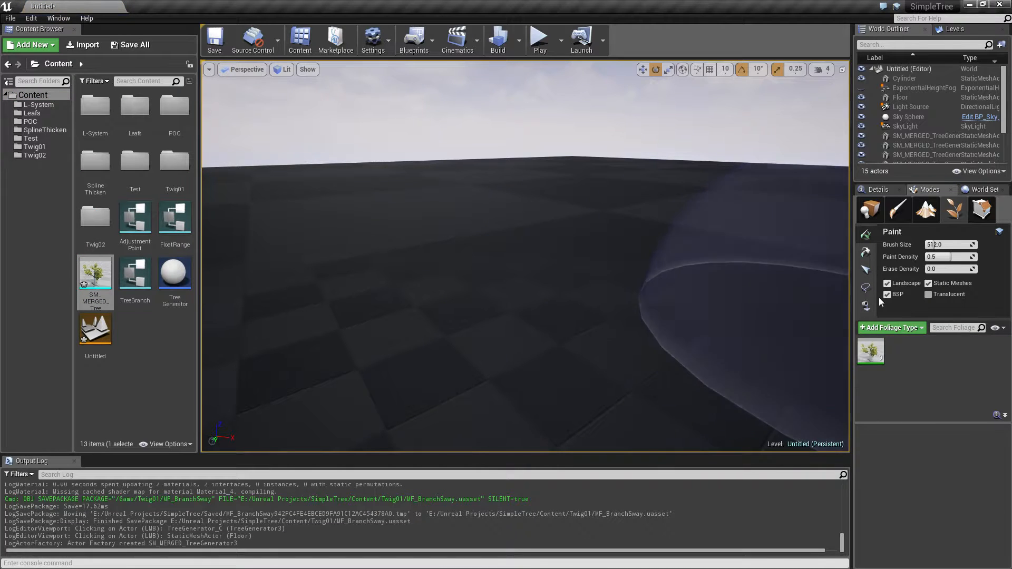
left_click(878, 354)
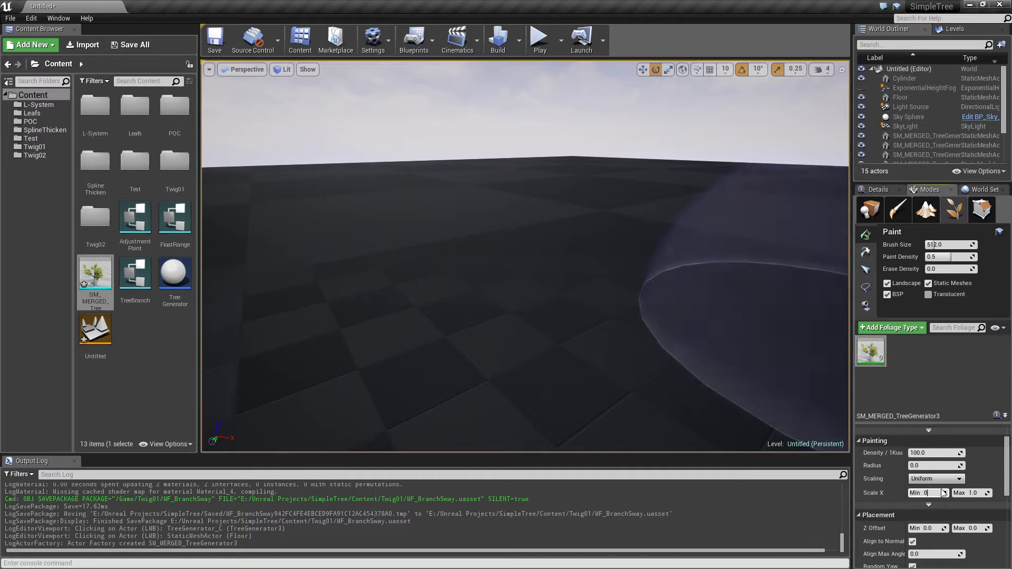
type("0.7")
key("Return")
type("1.6")
key("Return")
Paint merged trees across the empty area of the floor, leave Foliage mode and show the Details
mouse_move(400, 260)
left_mouse_down()
mouse_move(595, 316)
mouse_move(413, 248)
mouse_move(674, 248)
mouse_move(323, 302)
mouse_move(587, 237)
mouse_move(422, 255)
mouse_move(603, 226)
mouse_move(380, 337)
left_mouse_up()
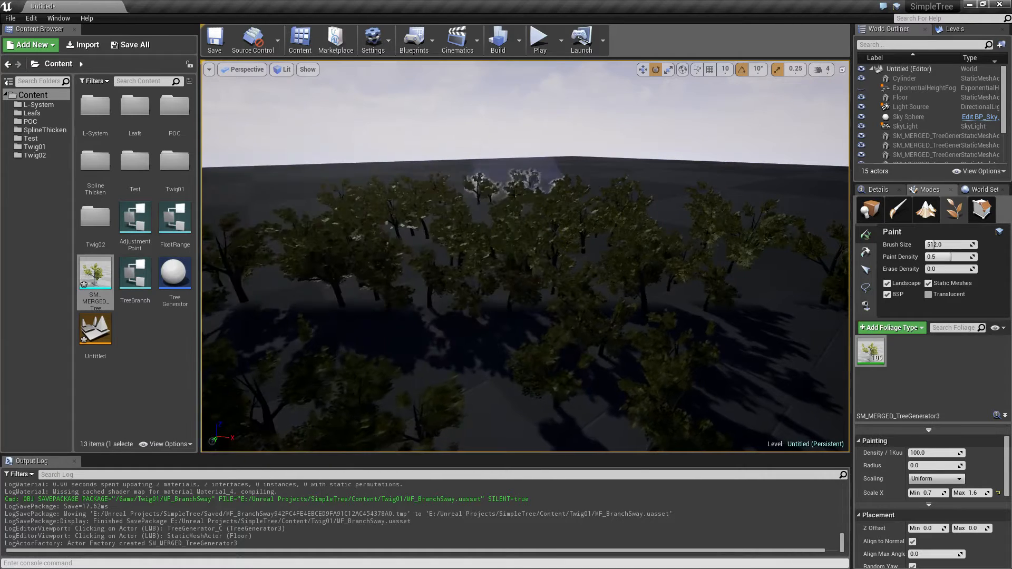
left_click(877, 212)
left_click(875, 191)
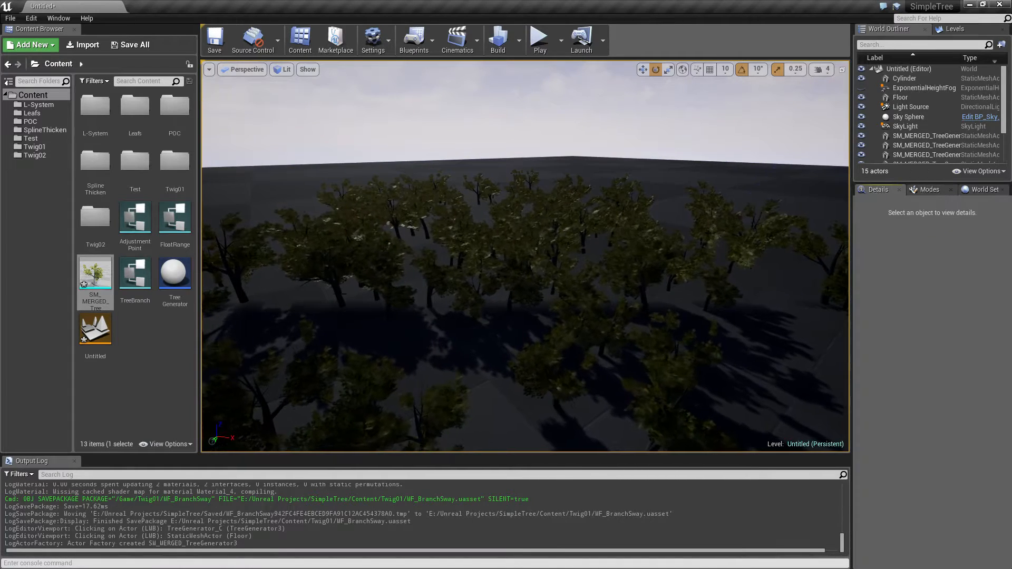
Inspect the painted trees from several viewpoints and select the instanced foliage to examine its actor position
mouse_move(522, 253)
right_mouse_down()
mouse_move(521, 264)
mouse_move(522, 248)
right_mouse_up()
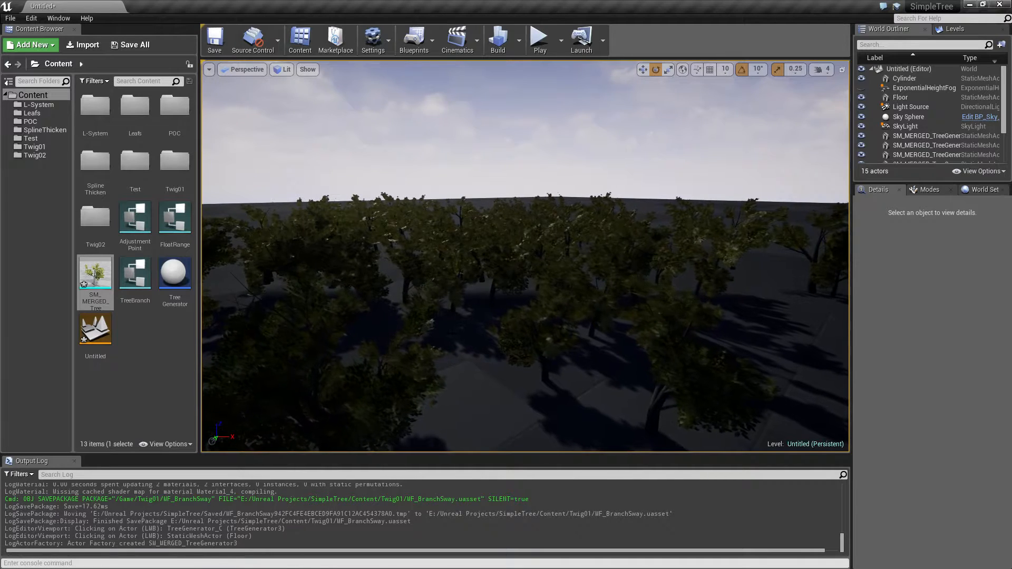
mouse_move(521, 248)
right_mouse_down()
mouse_move(532, 295)
mouse_move(536, 249)
right_mouse_up()
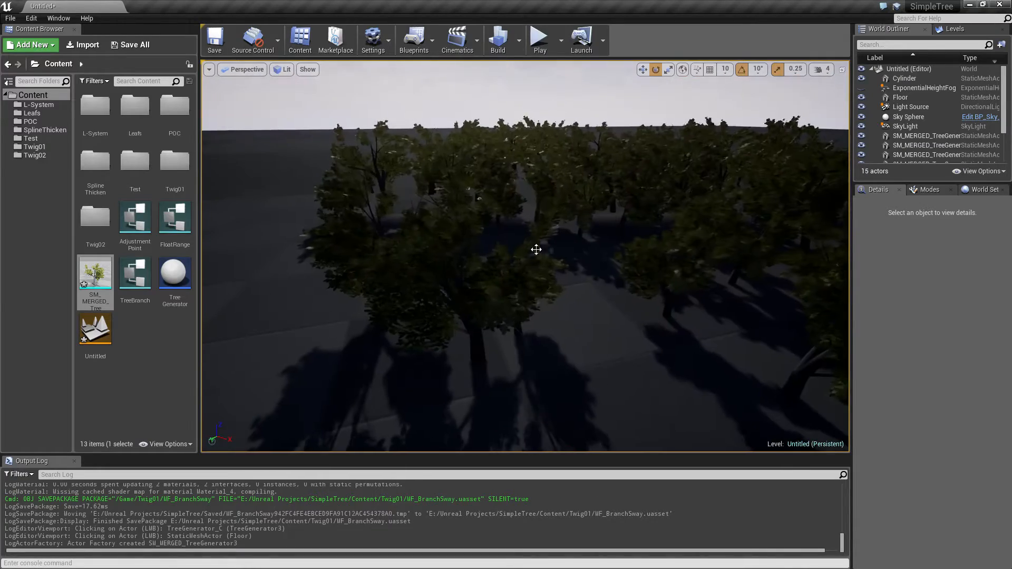
left_click(586, 207)
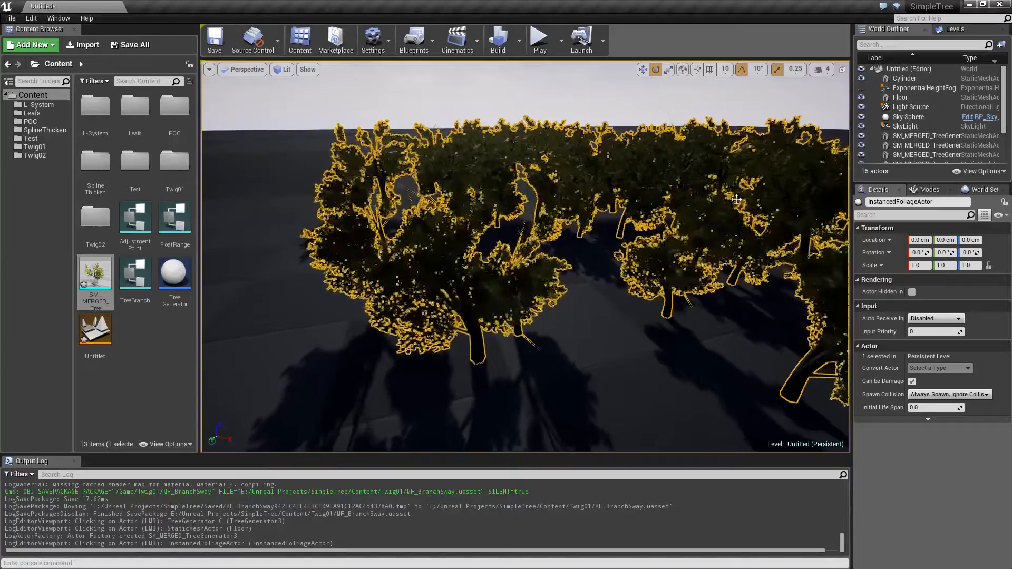
left_click_drag(584, 206, 612, 222)
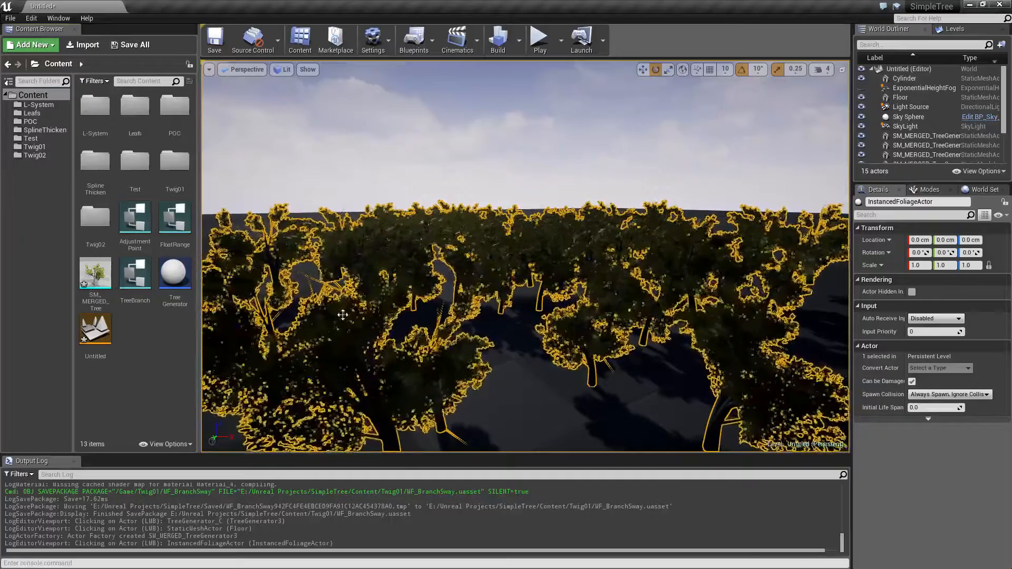
Select the Sky Sphere, focus the view on it and examine the sway of the original tree copies nearby
left_click(401, 164)
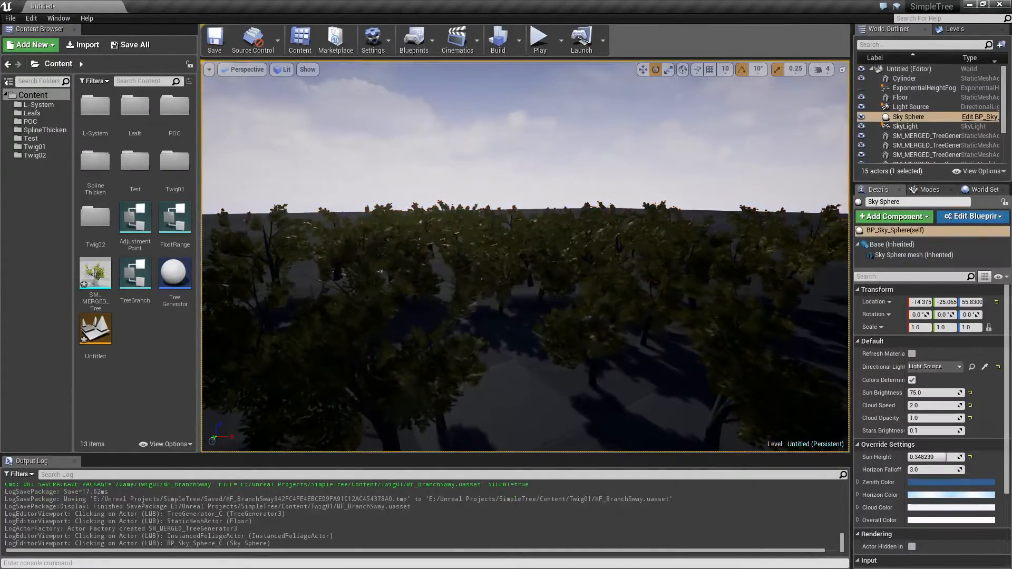
key("f")
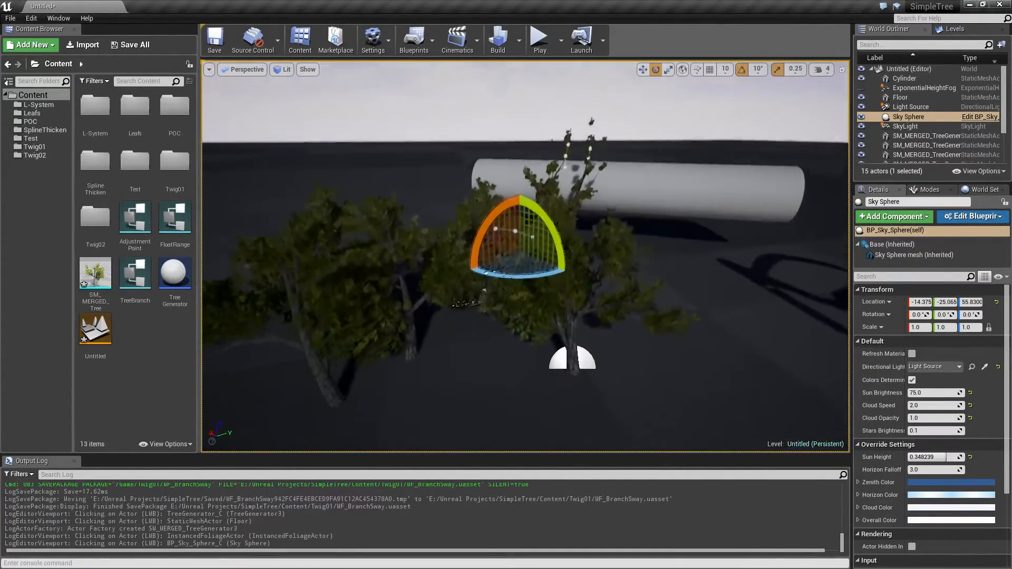
right_click_drag(524, 256, 500, 211)
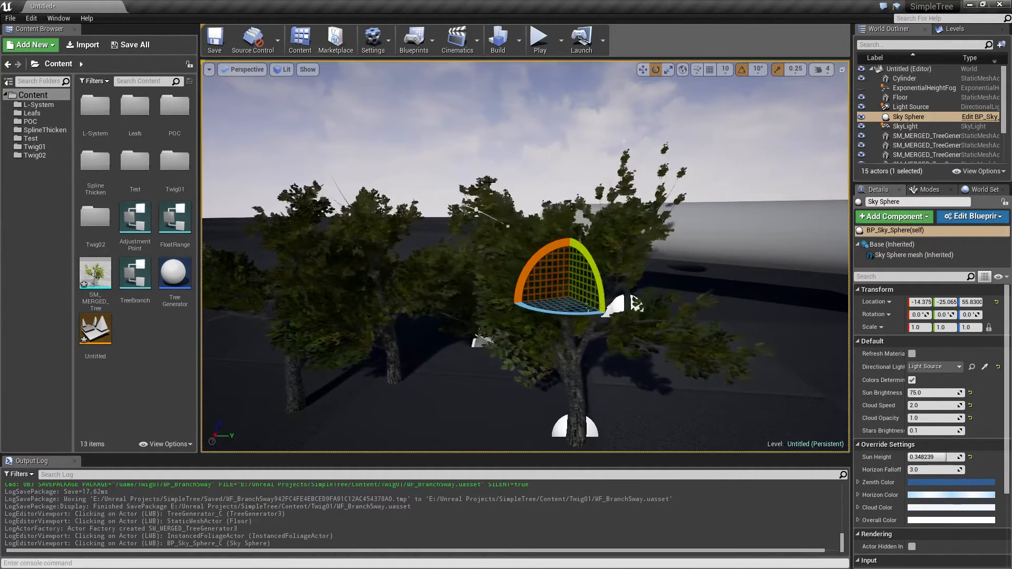
left_click(485, 146)
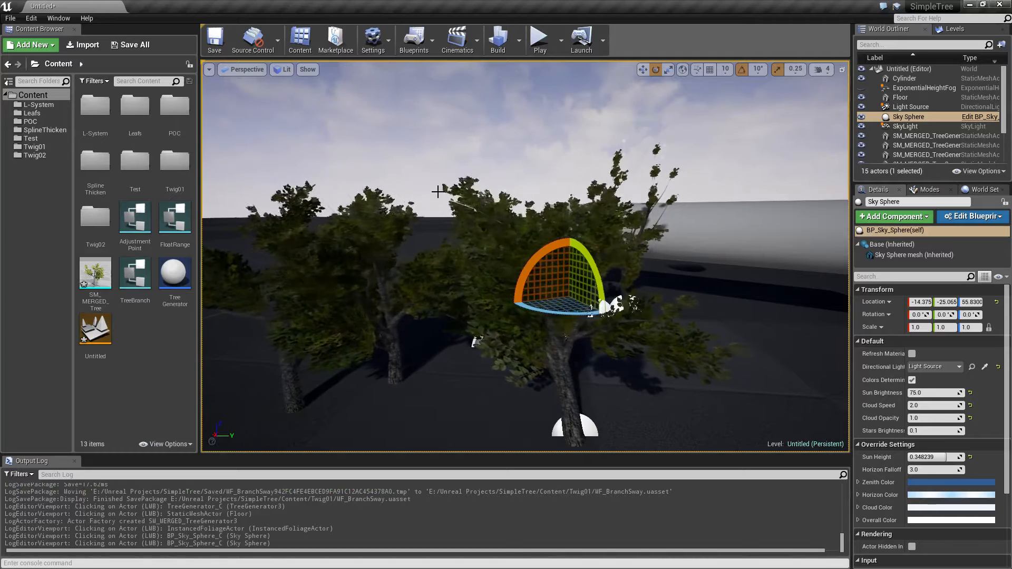
Create a Material Parameter Collection in the Content folder and name it MPC_TreeSwap
right_click(134, 327)
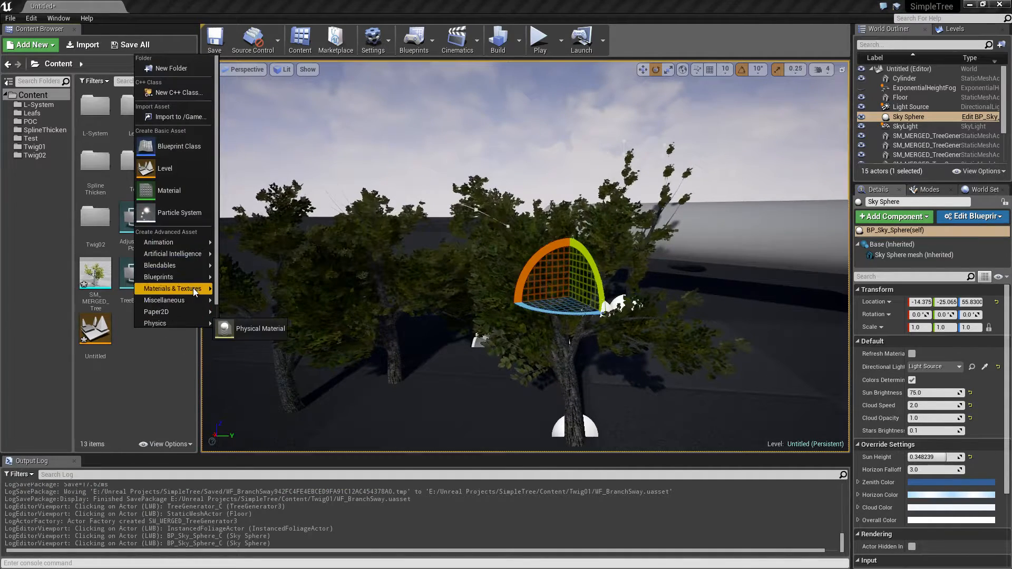
mouse_move(193, 288)
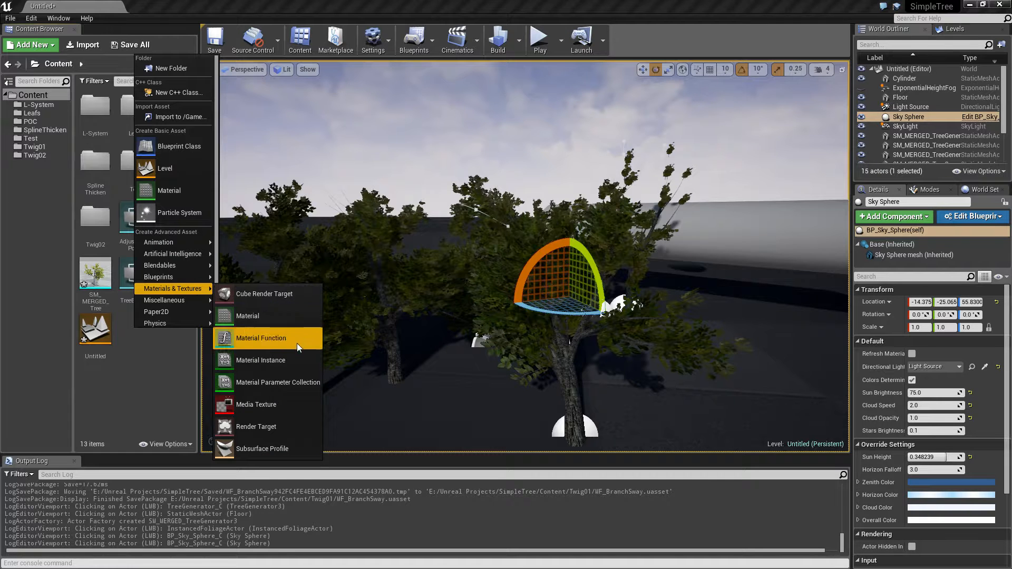
left_click(292, 381)
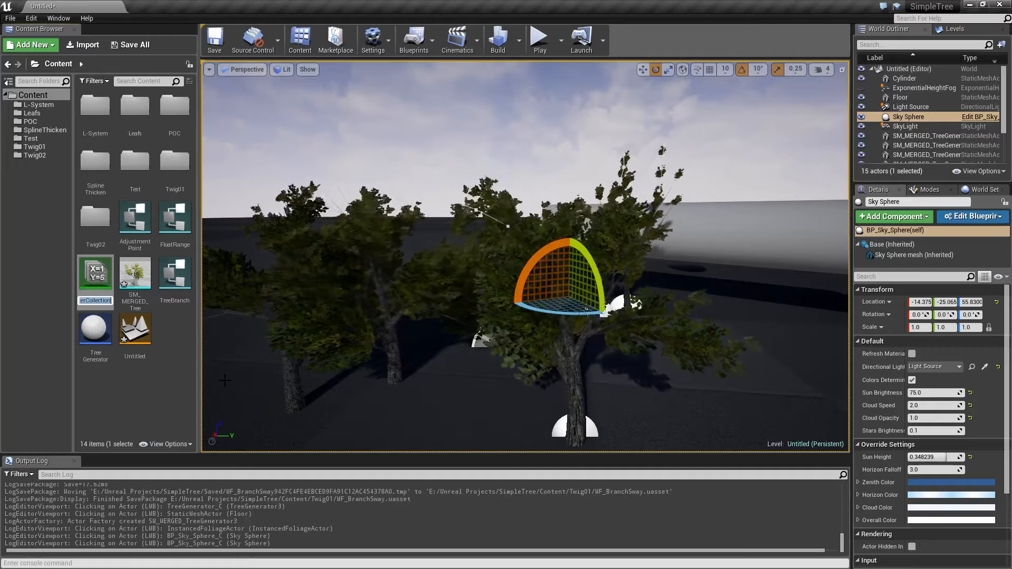
type("M")
type("F")
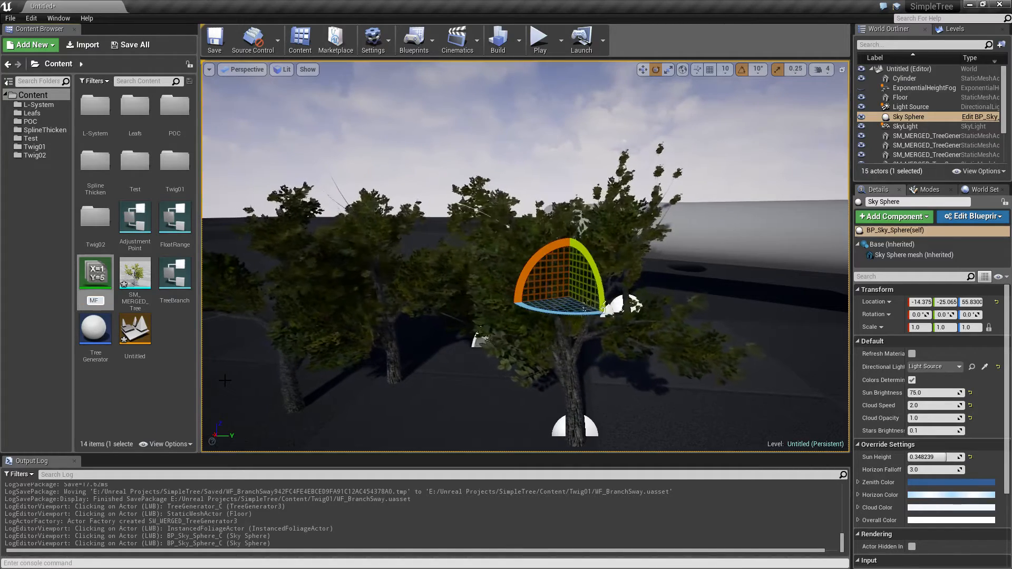
type("PC_Tree")
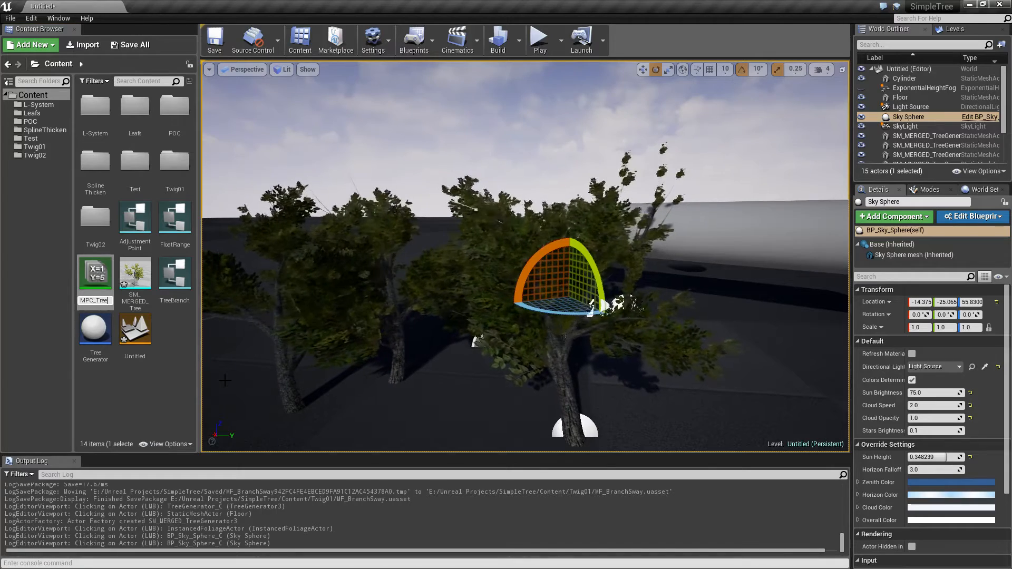
key("Return")
type("Swap")
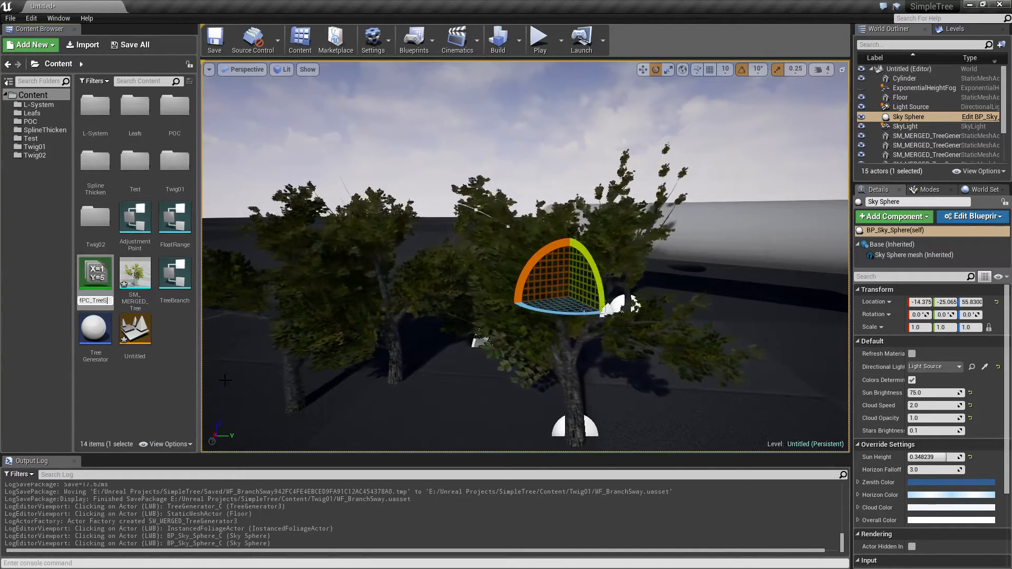
key("Return")
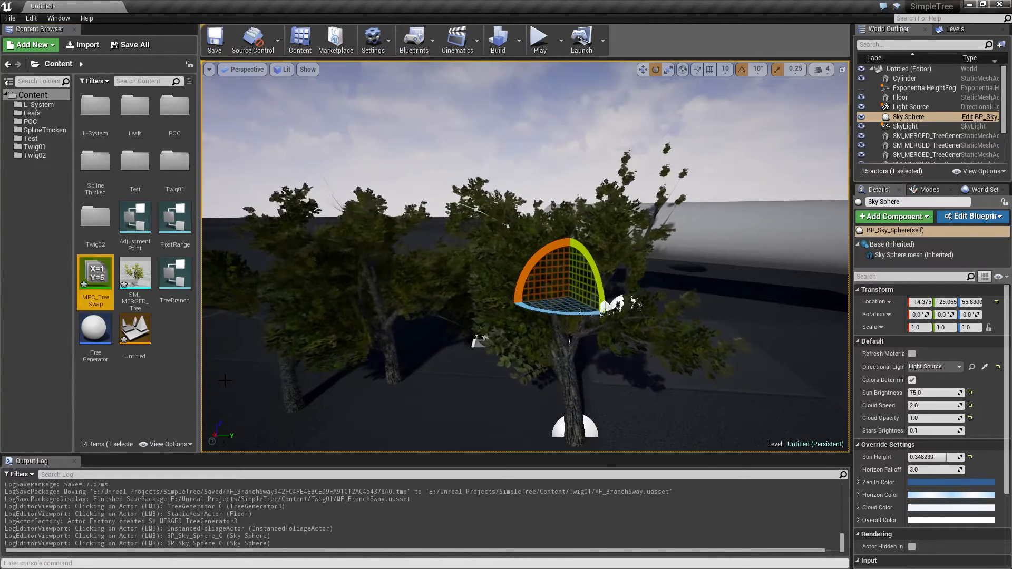
Correct the name of the new parameter collection to MPC_TreeSway
left_click(105, 298)
key("BackSpace")
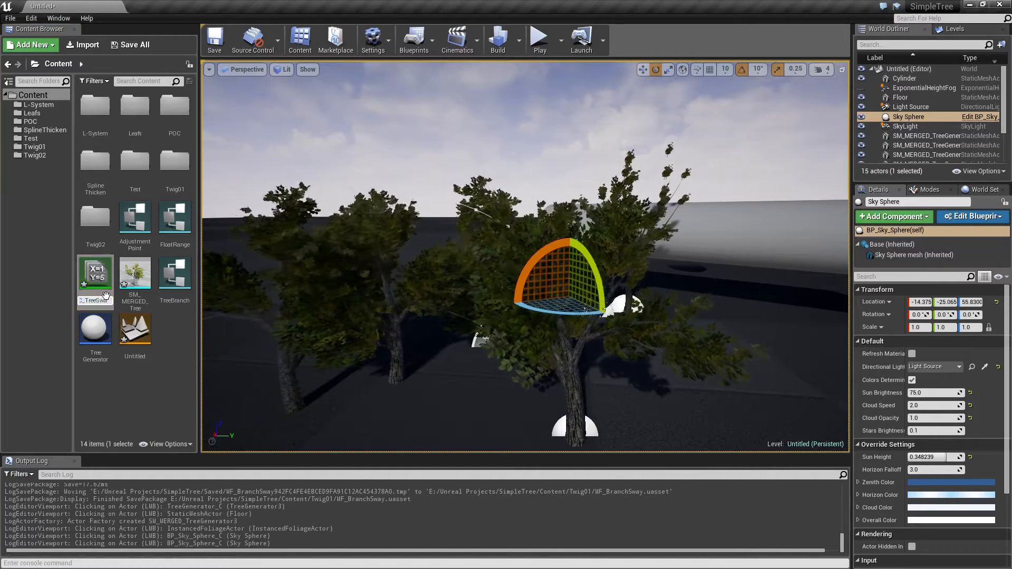
type("u")
key("Return")
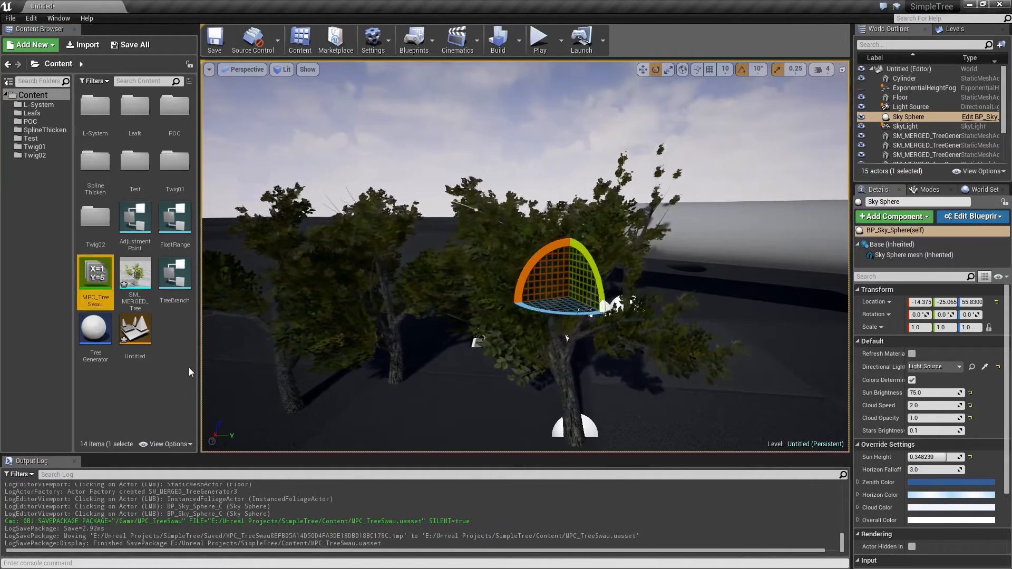
key("F2")
type("y")
key("Return")
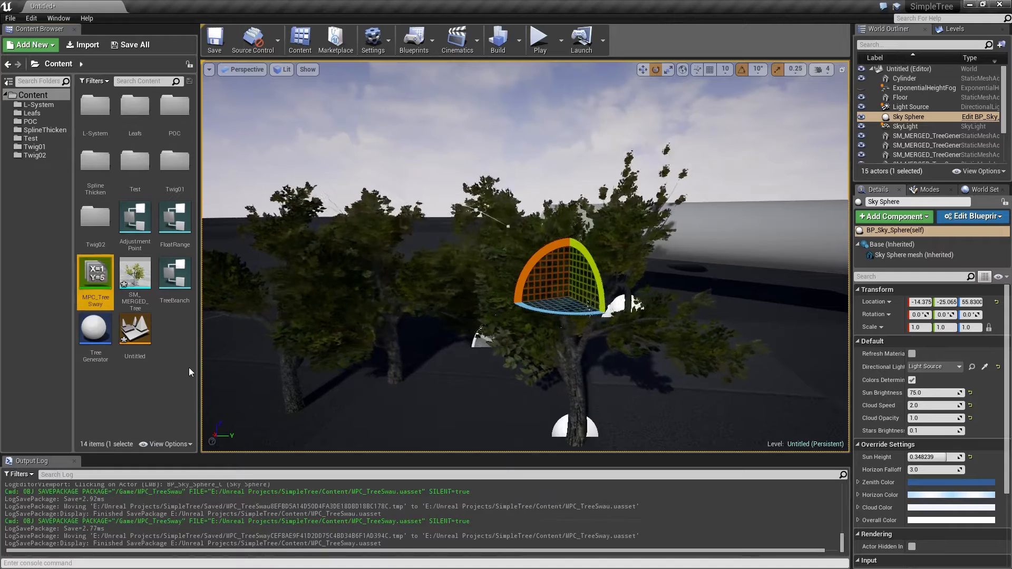
Move MPC_TreeSway into the Twig01 folder and open it from there
left_click_drag(95, 274, 31, 149)
left_click(58, 173)
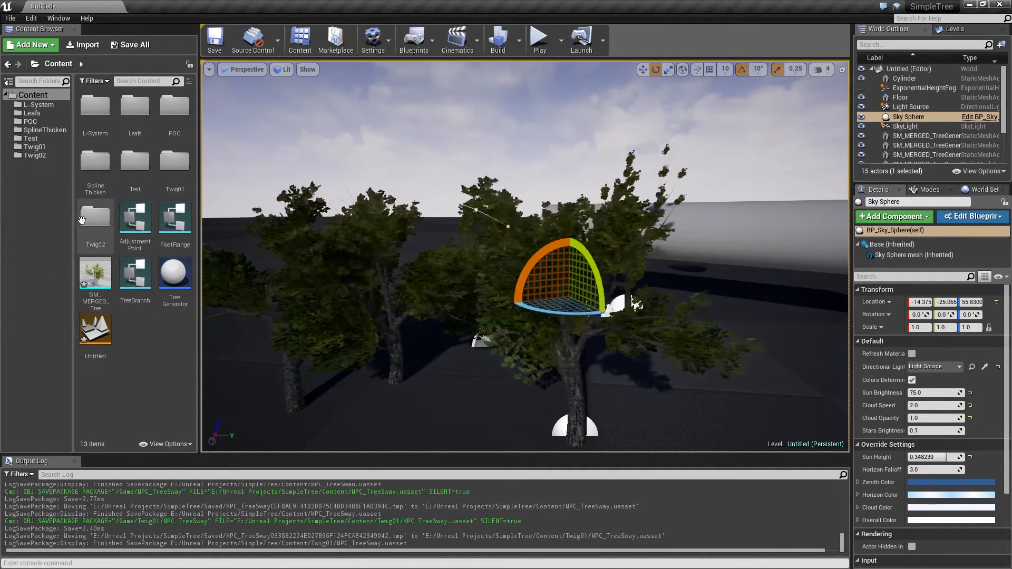
left_click(35, 146)
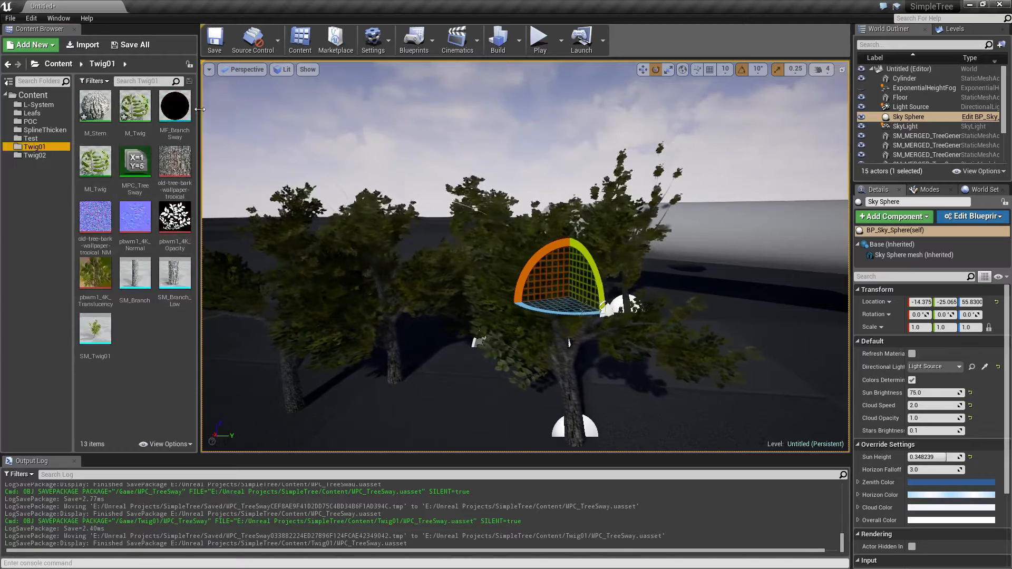
left_click(136, 166)
double_click(136, 166)
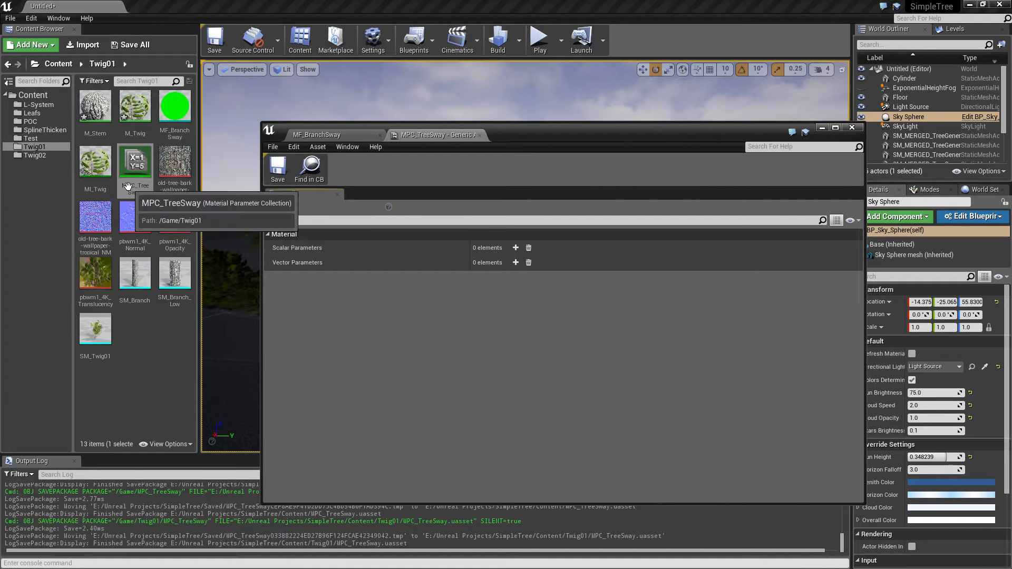
Open MF_BranchSway and relabel the 0.5 speed constant as Speed1 and the 0.7 constant as Speed2
left_click(184, 97)
double_click(183, 97)
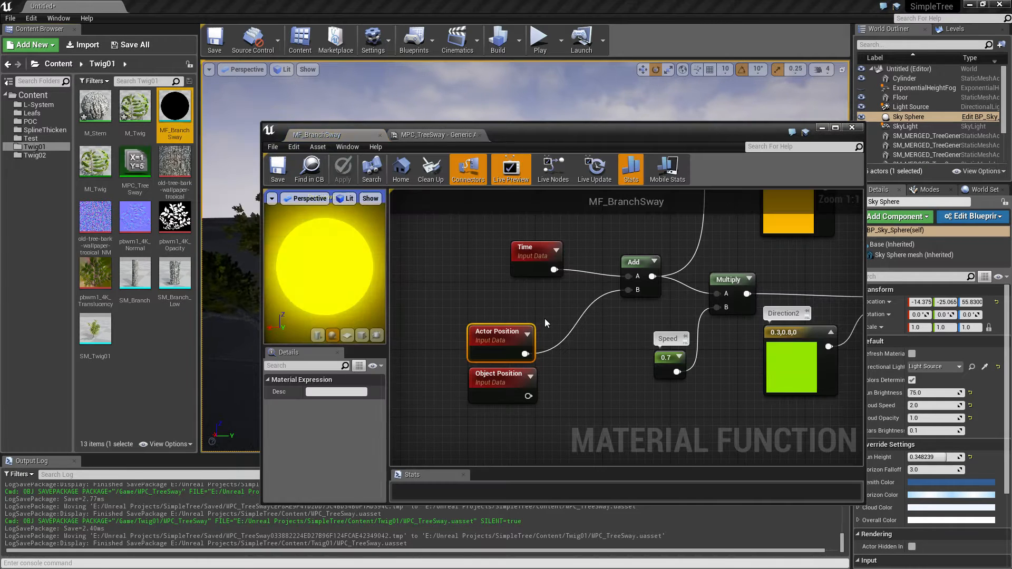
right_click_drag(610, 328, 515, 434)
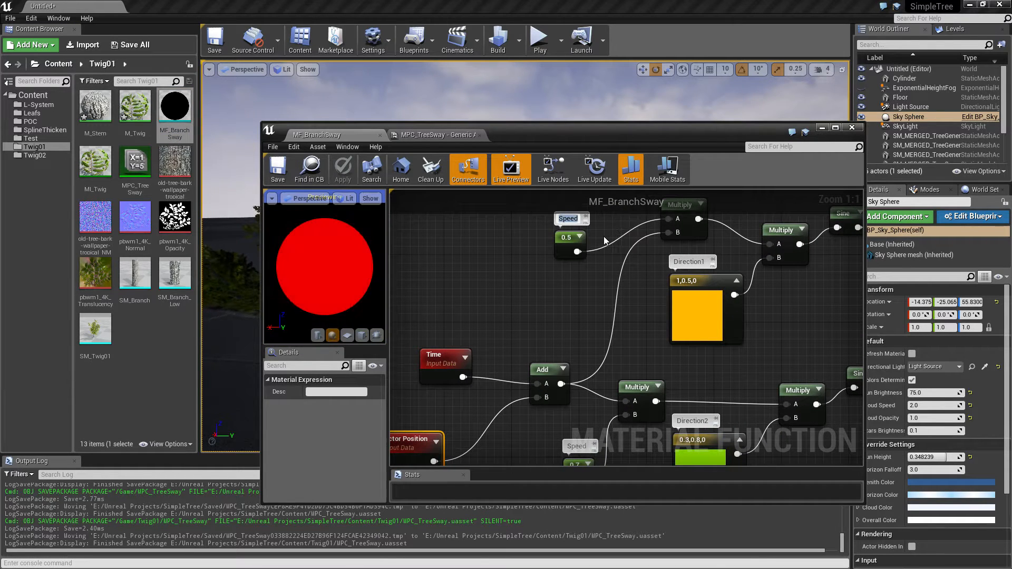
left_click(573, 237)
left_click(583, 445)
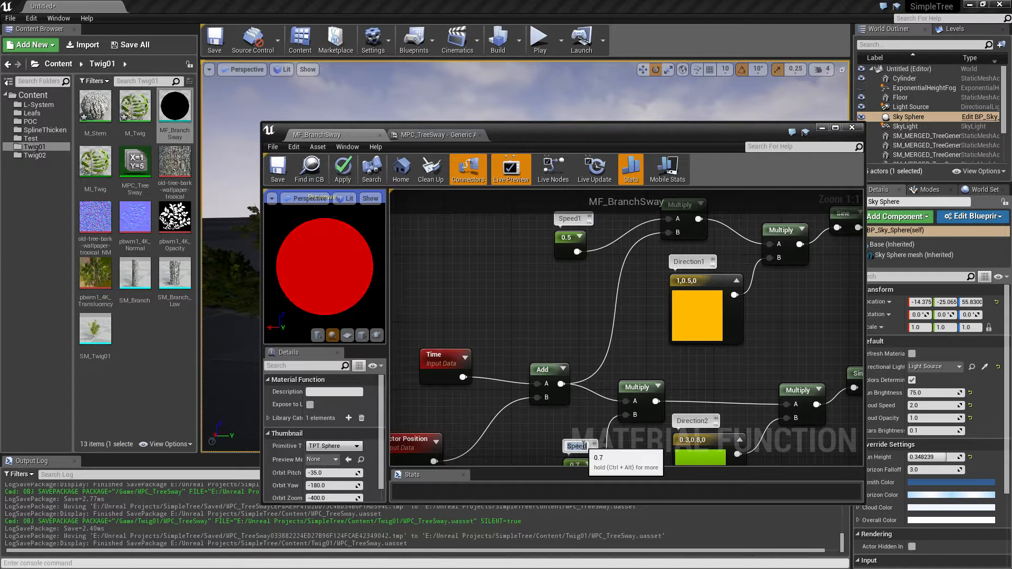
type("2")
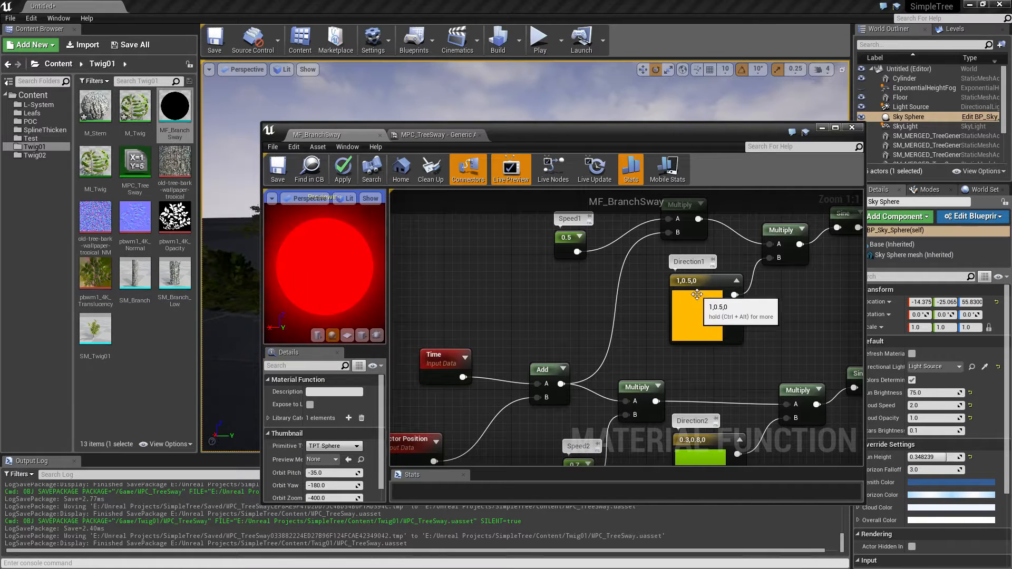
Review the speed, direction and strength nodes in MF_BranchSway and return to the MPC_TreeSway parameter collection
right_click_drag(685, 287, 605, 245)
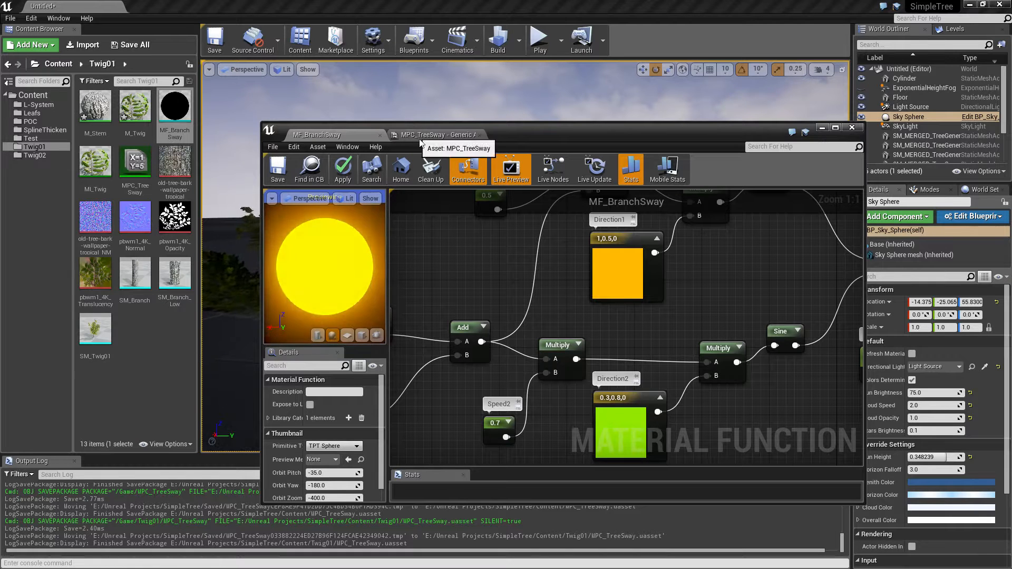
right_click_drag(634, 325, 578, 232)
right_click_drag(652, 389, 797, 406)
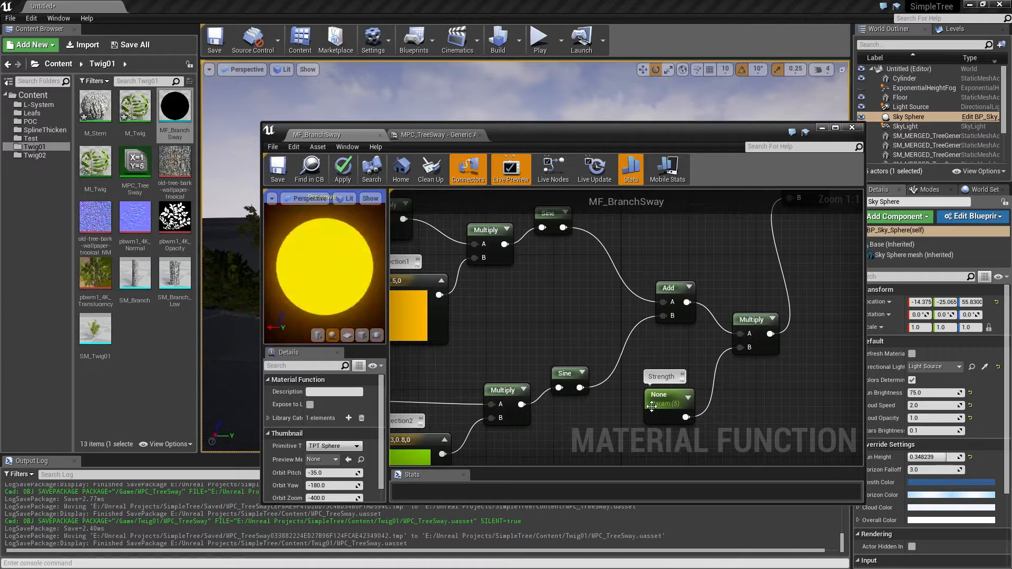
right_click_drag(378, 348, 633, 324)
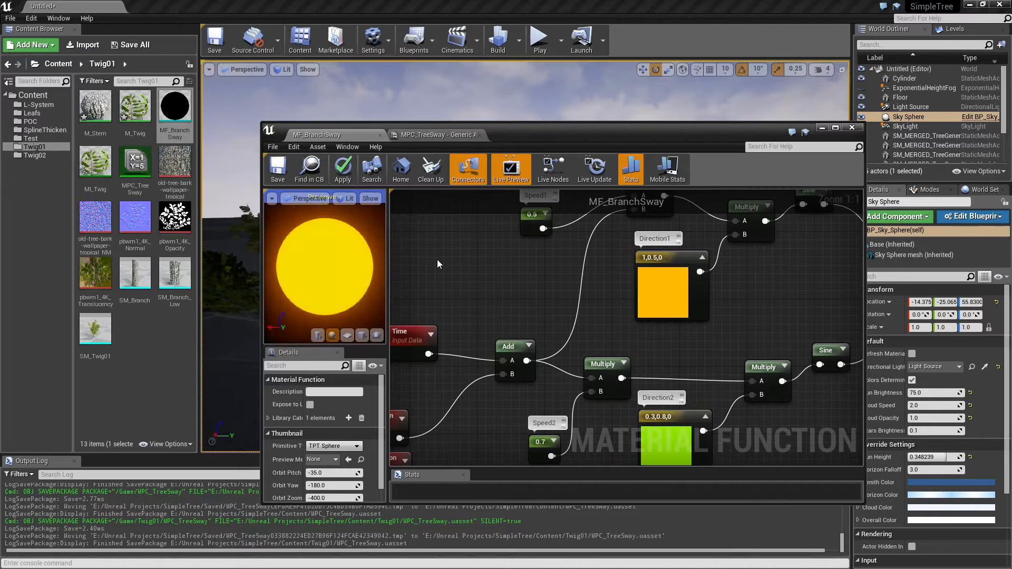
right_click_drag(479, 294, 587, 268)
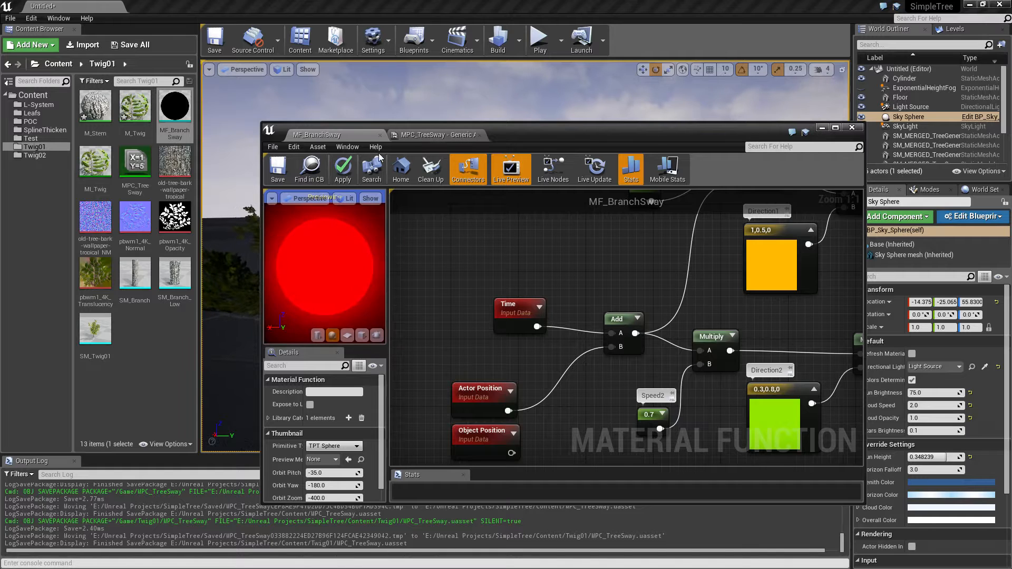
double_click(140, 164)
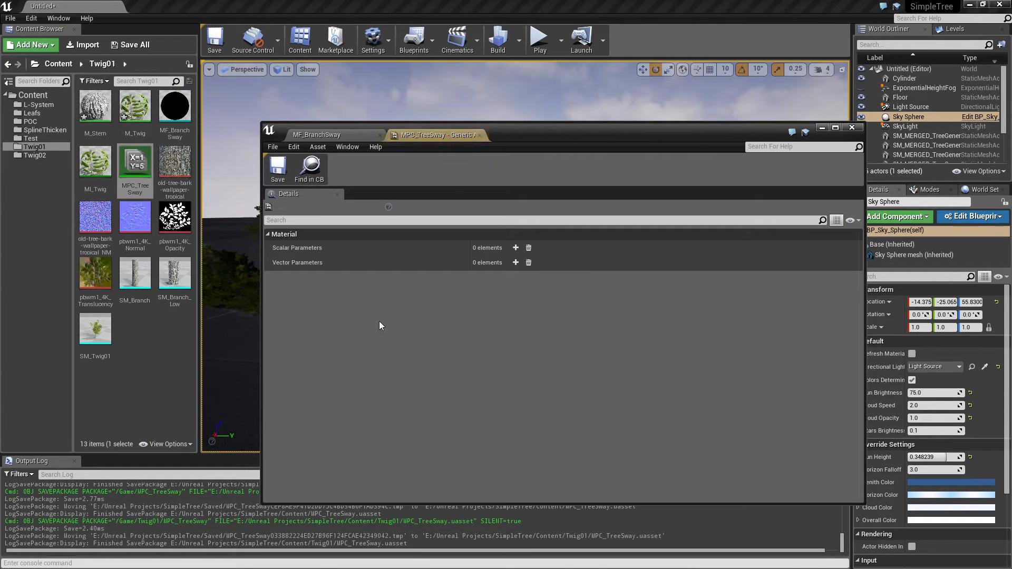
Add three scalar parameters and two vector parameters to the MPC_TreeSway collection
left_click(515, 248)
left_click(515, 248)
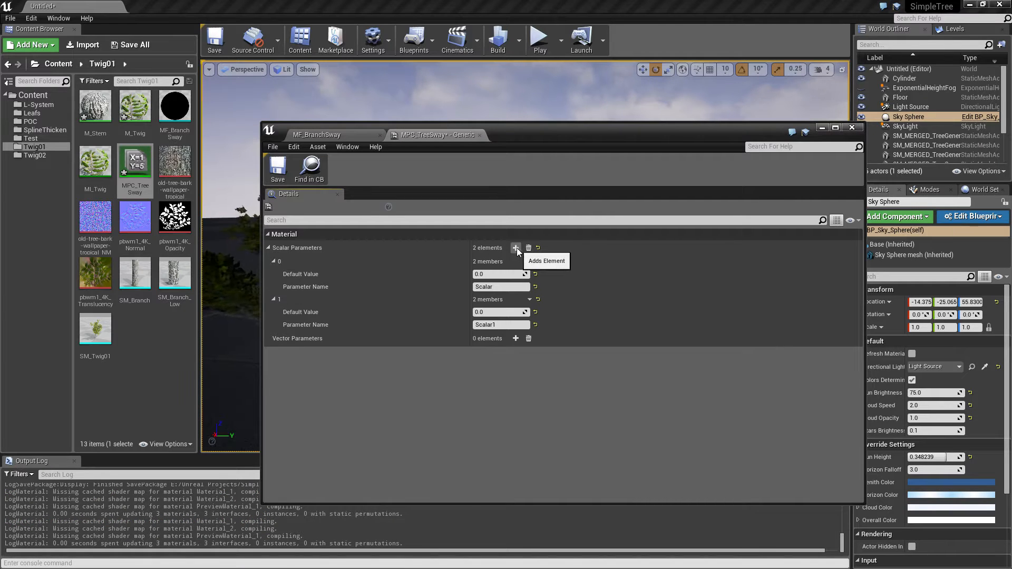
left_click(516, 248)
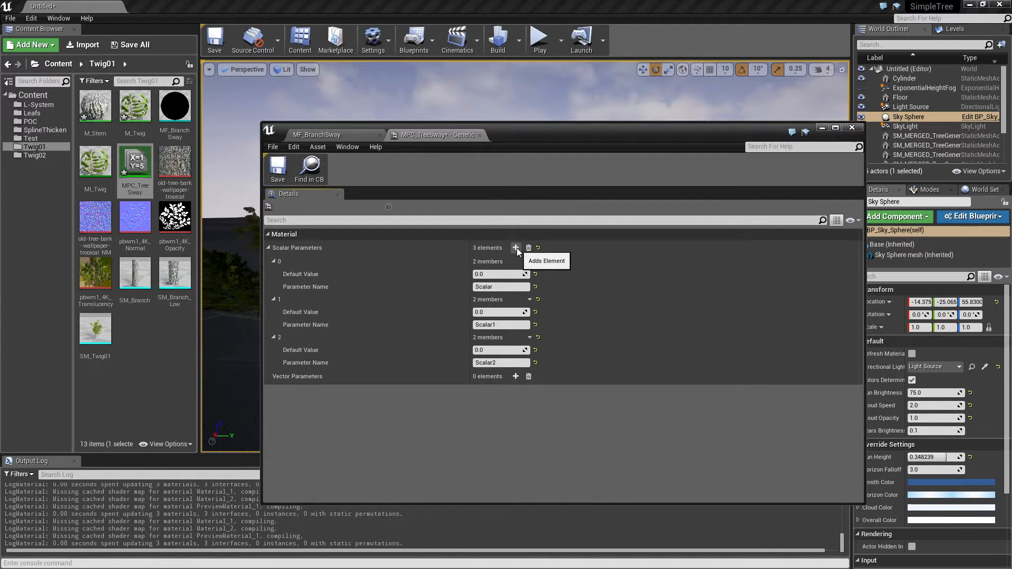
left_click(515, 376)
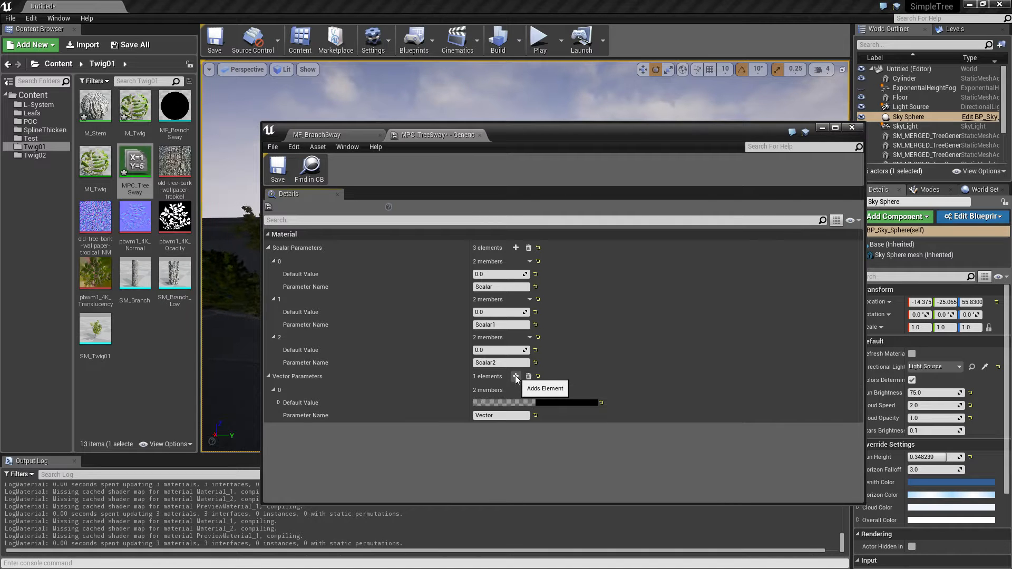
left_click(515, 376)
Name the first two scalar parameters Speed1 and Speed2, with default values of 0.3 and 0.6
left_click(522, 287)
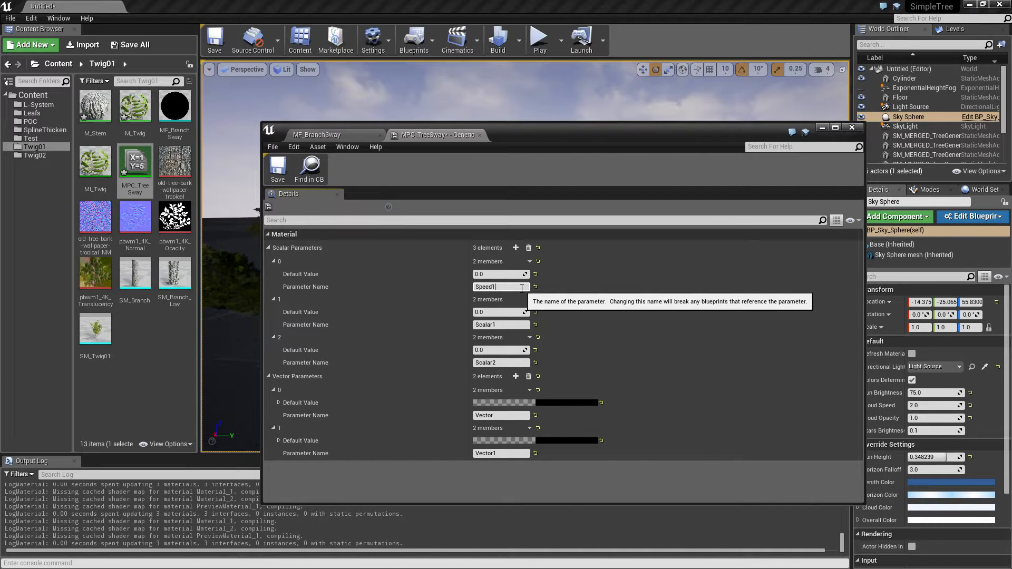
key("Return")
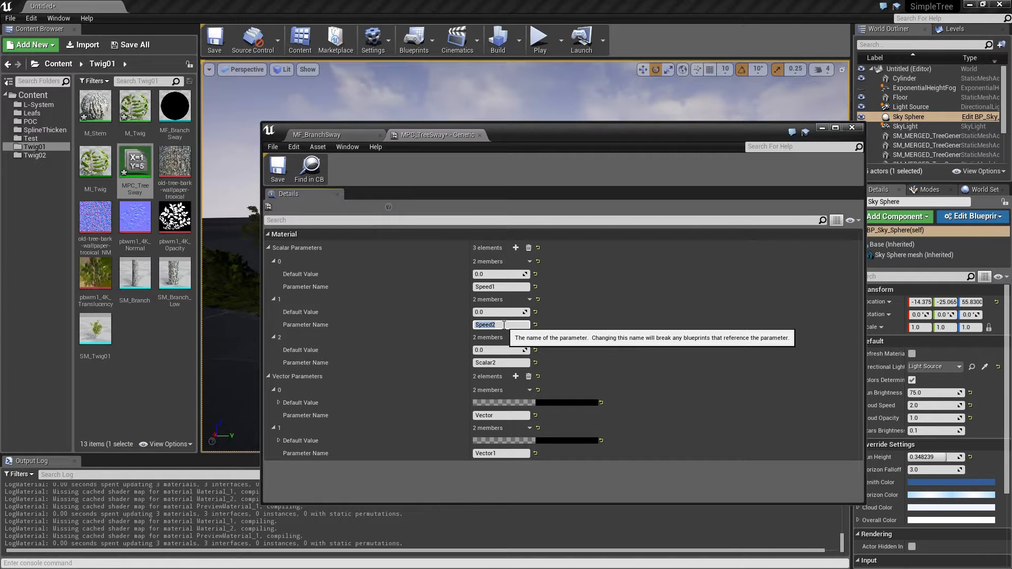
left_click(499, 274)
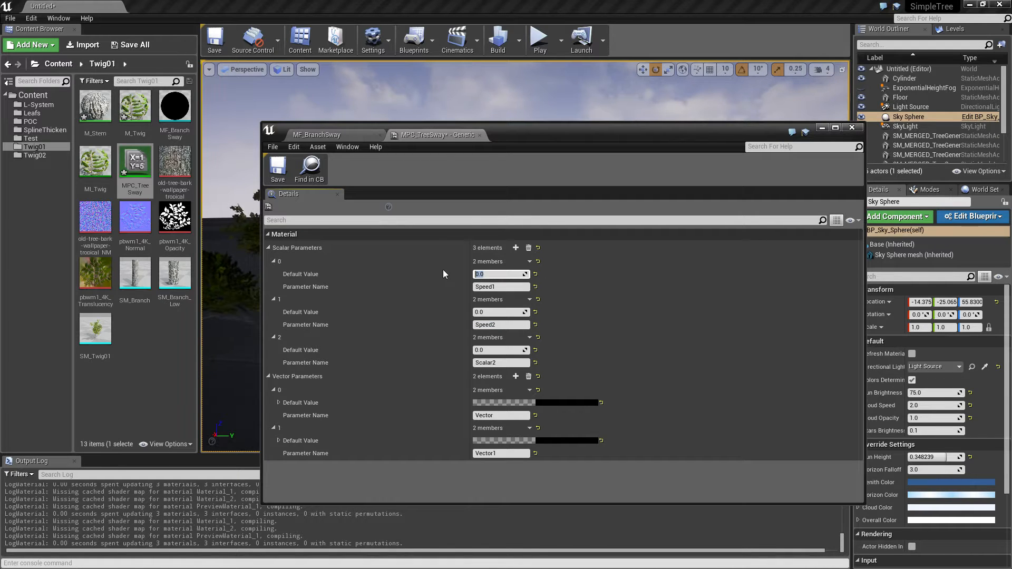
type("0.3")
key("Return")
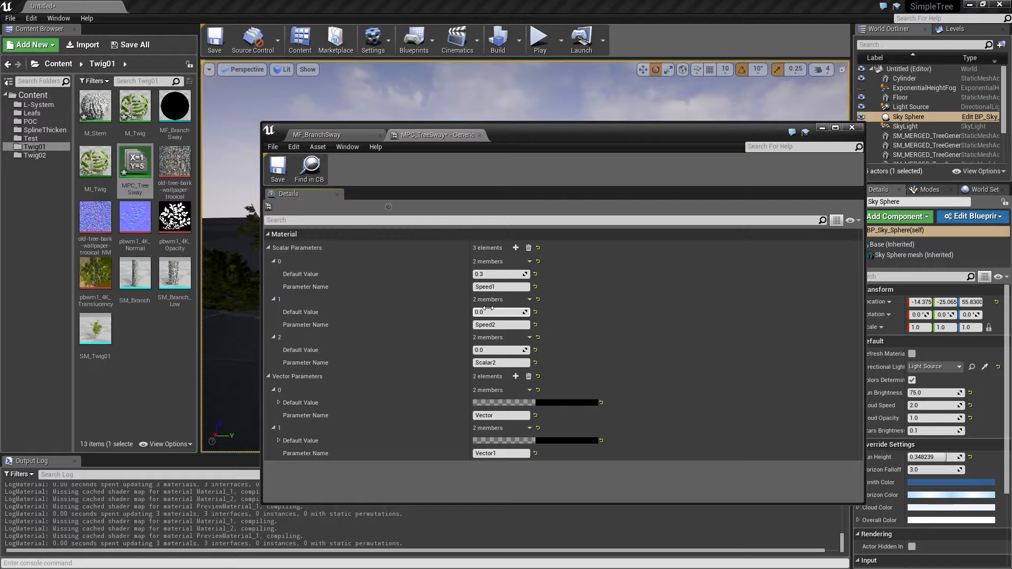
left_click(485, 310)
type("0")
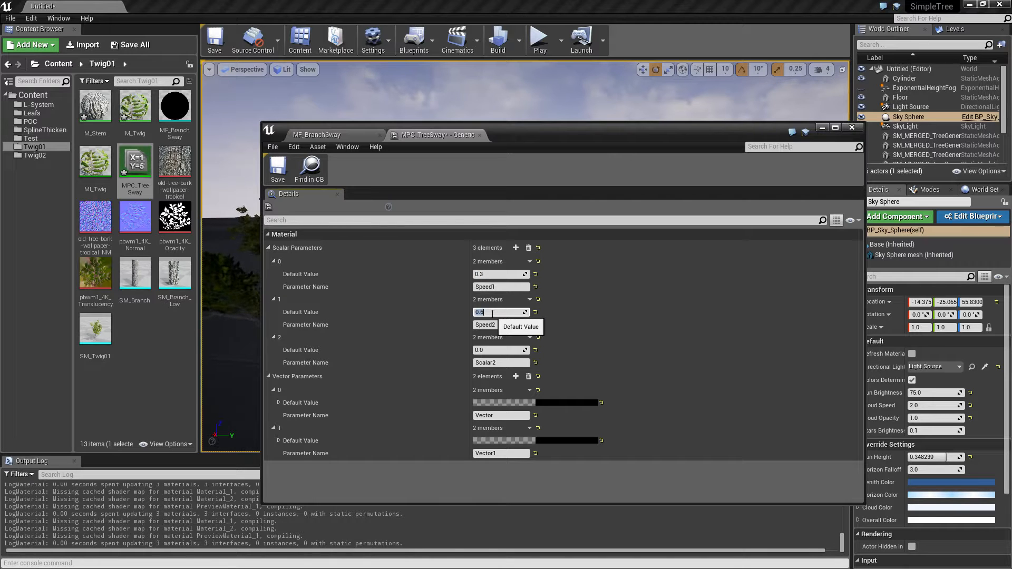
Name the third scalar parameter Strength and give it a default value of 4
left_click(494, 350)
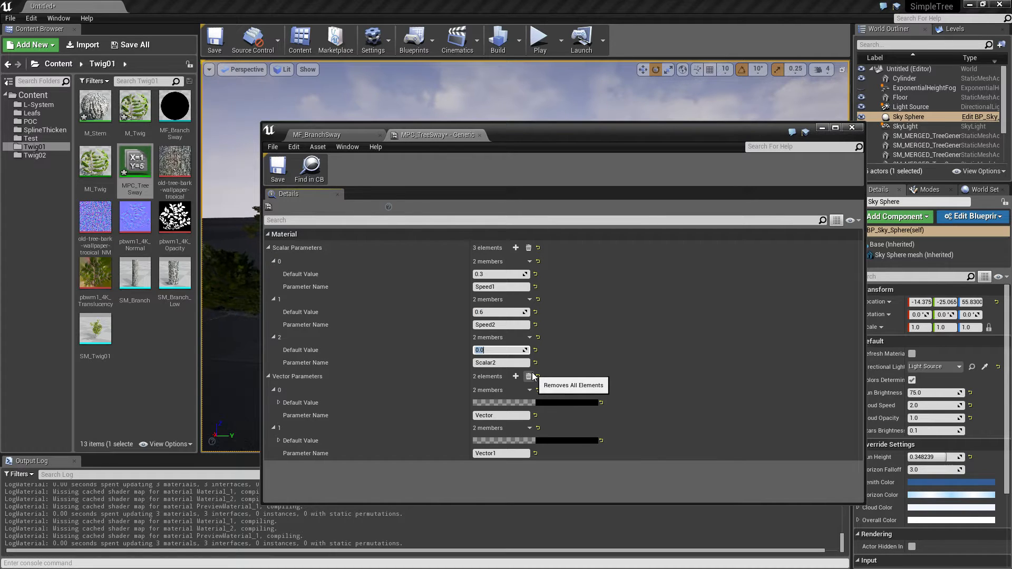
key("Tab")
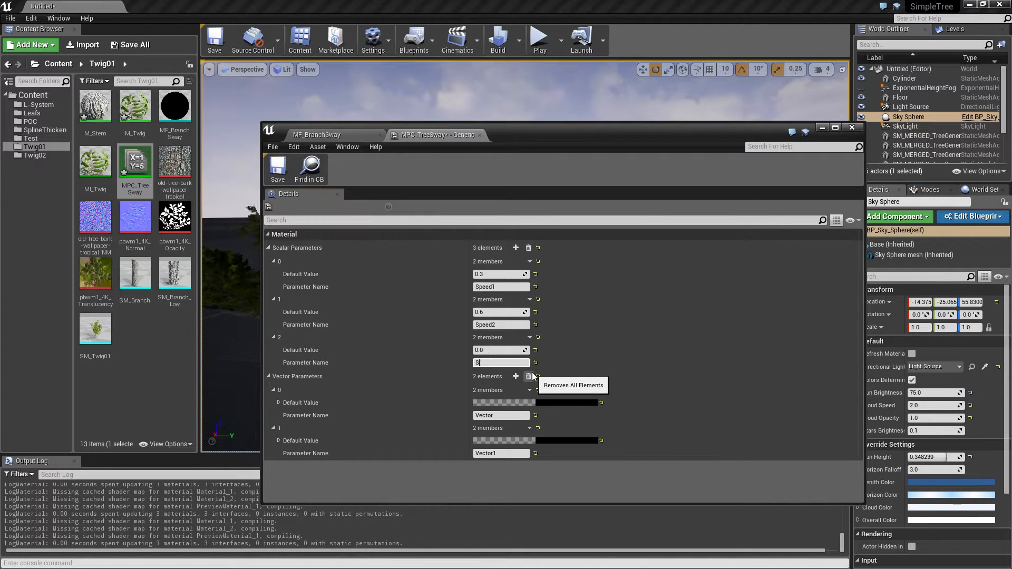
left_click(505, 351)
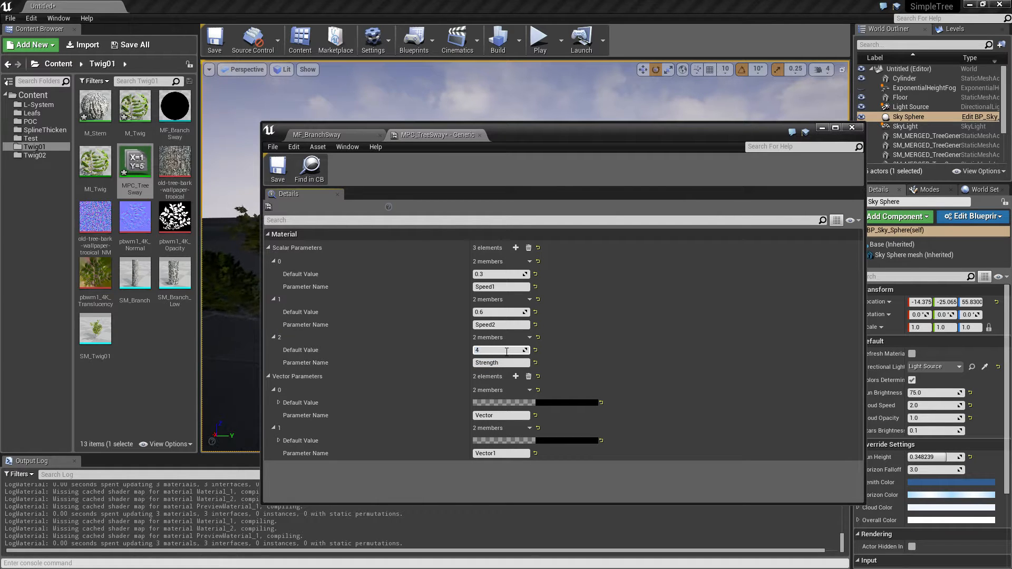
Check the direction constants in MF_BranchSway and set the first vector parameter's default to R 1 and G 0.4
left_click(279, 403)
left_click(278, 491)
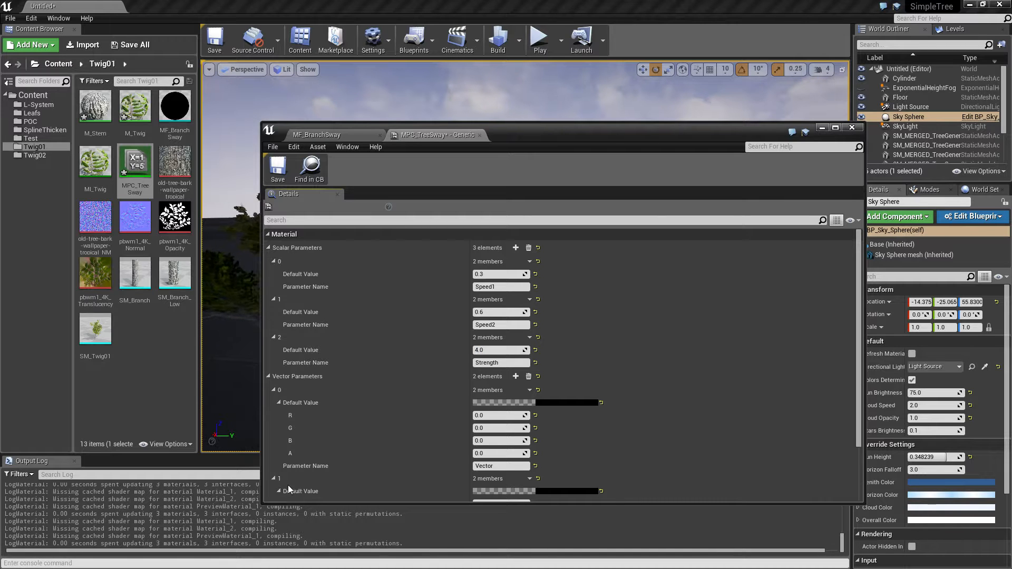
left_click(337, 135)
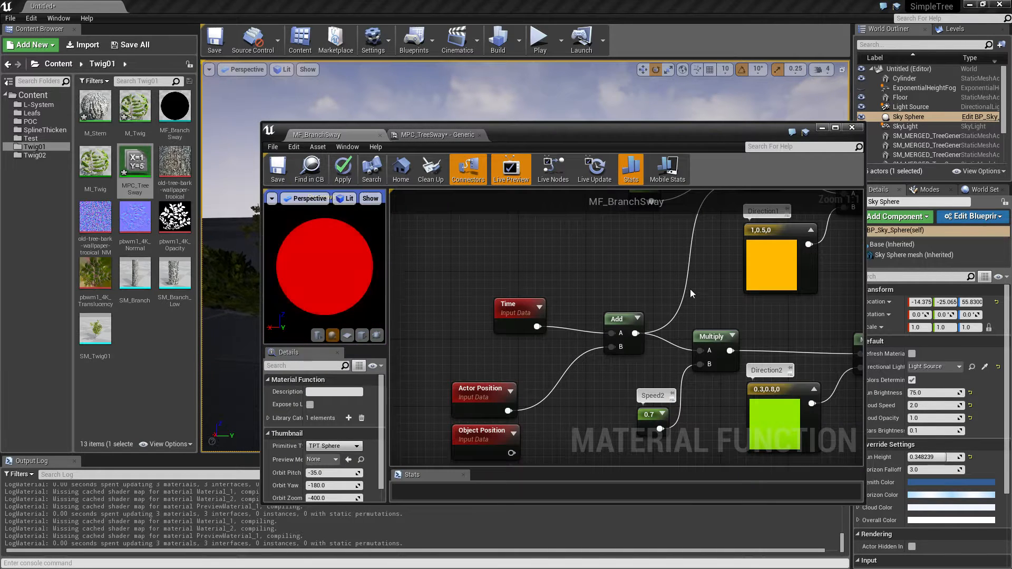
right_click_drag(690, 289, 532, 311)
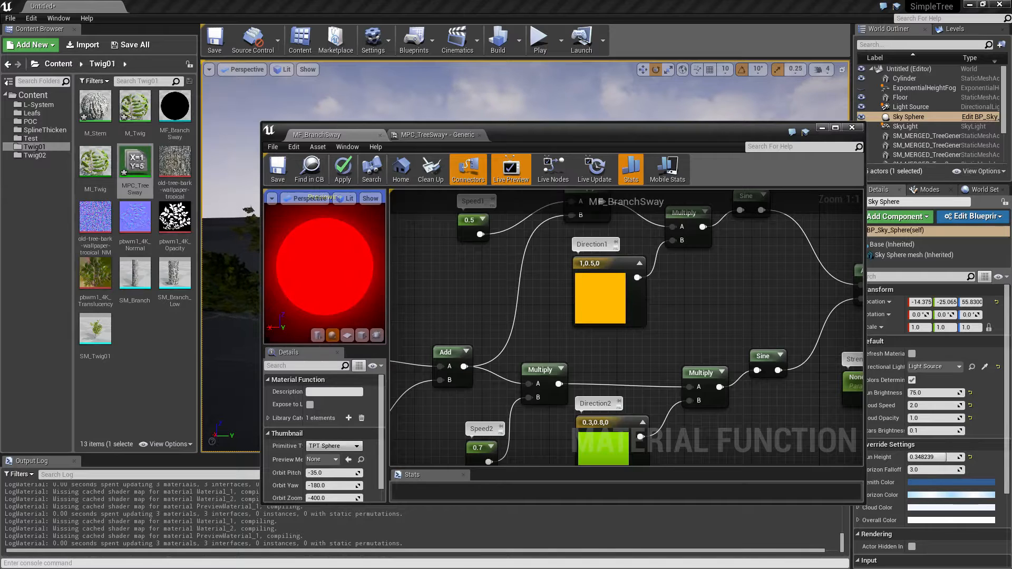
right_click_drag(584, 264, 559, 251)
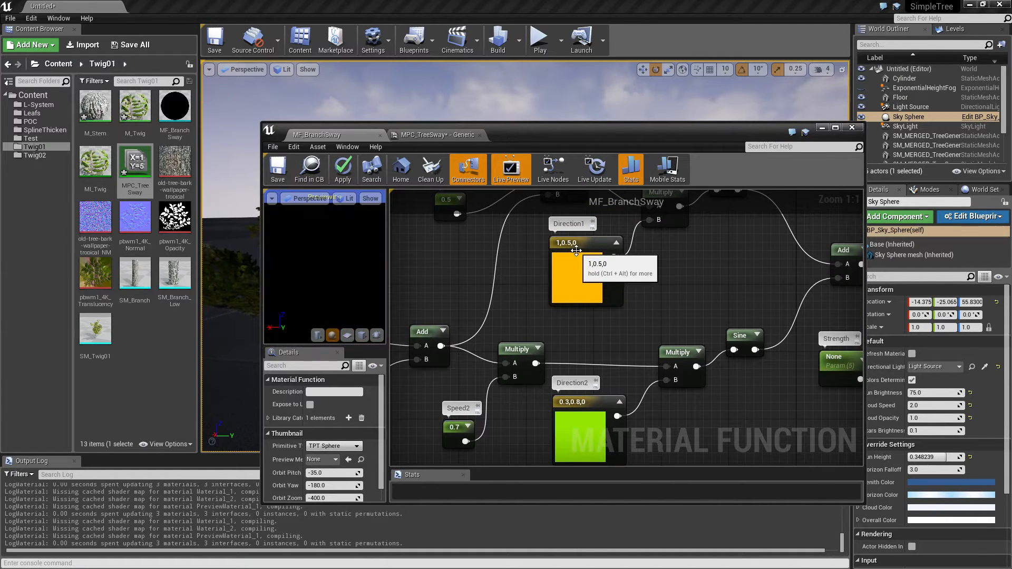
left_click(435, 137)
scroll(401, 359, "down", 5)
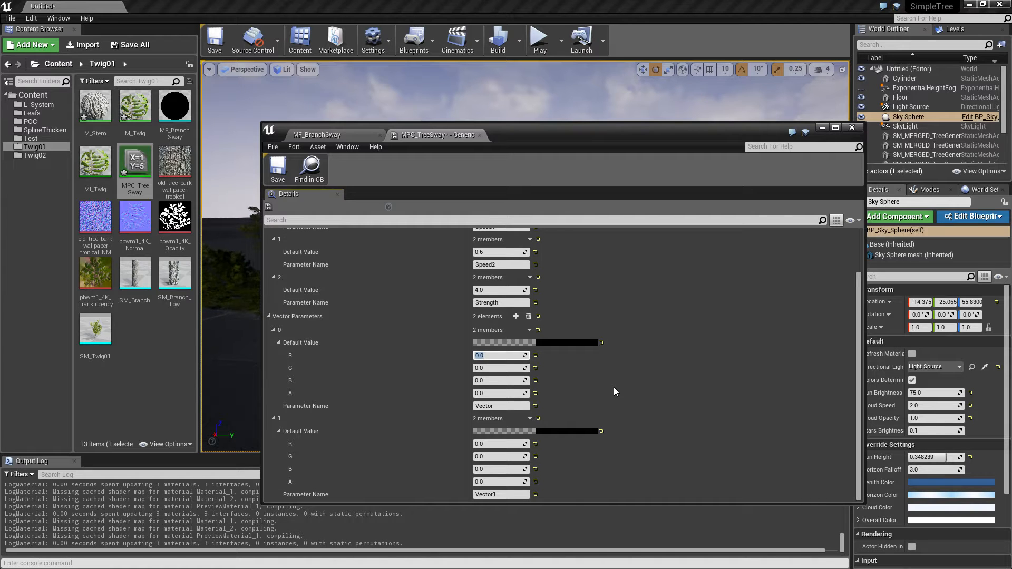
type("1")
key("Tab")
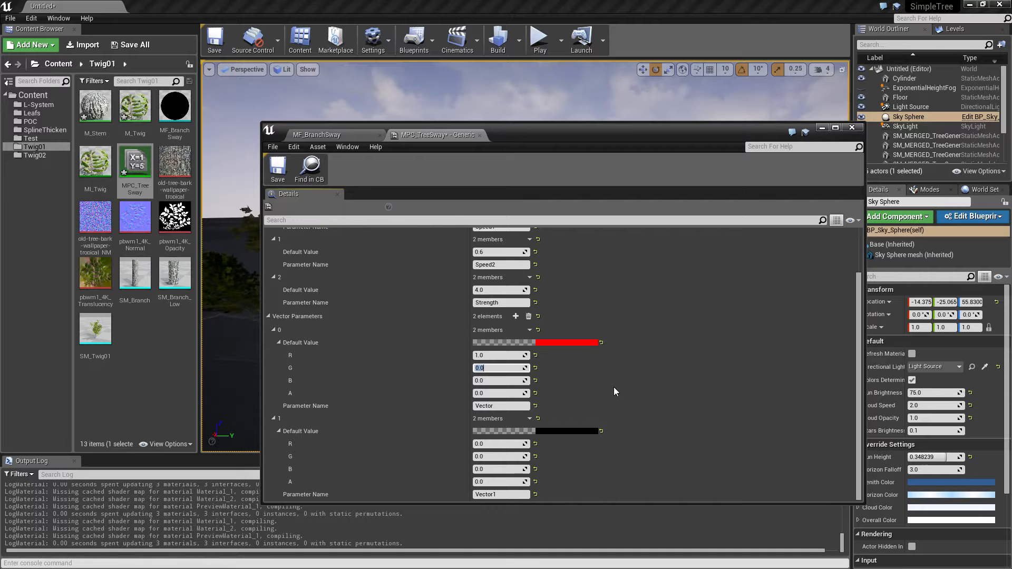
type("0")
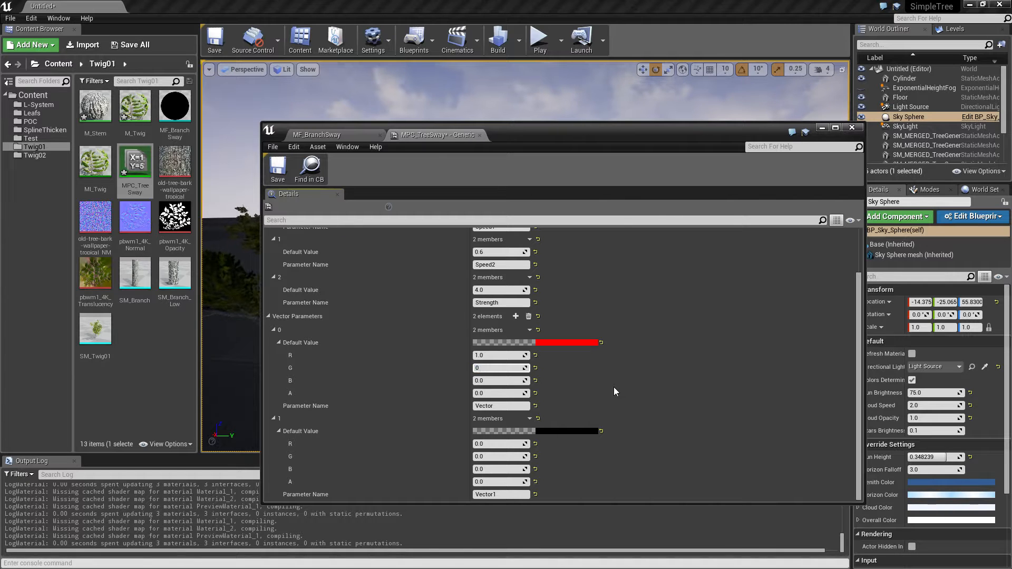
type(".4")
key("Return")
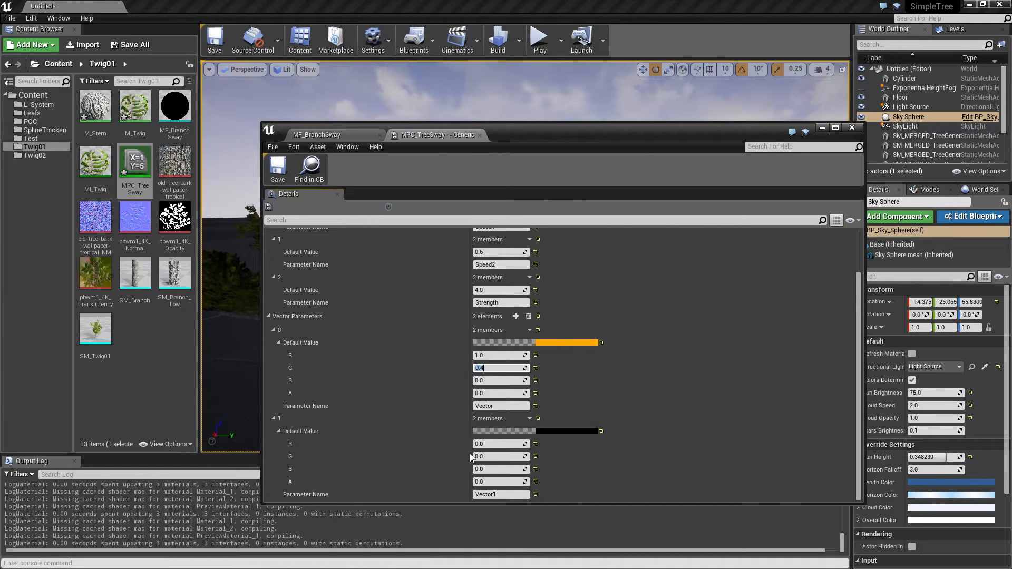
Set the second vector parameter's default value to R 0.5 and G 0.7
left_click(521, 444)
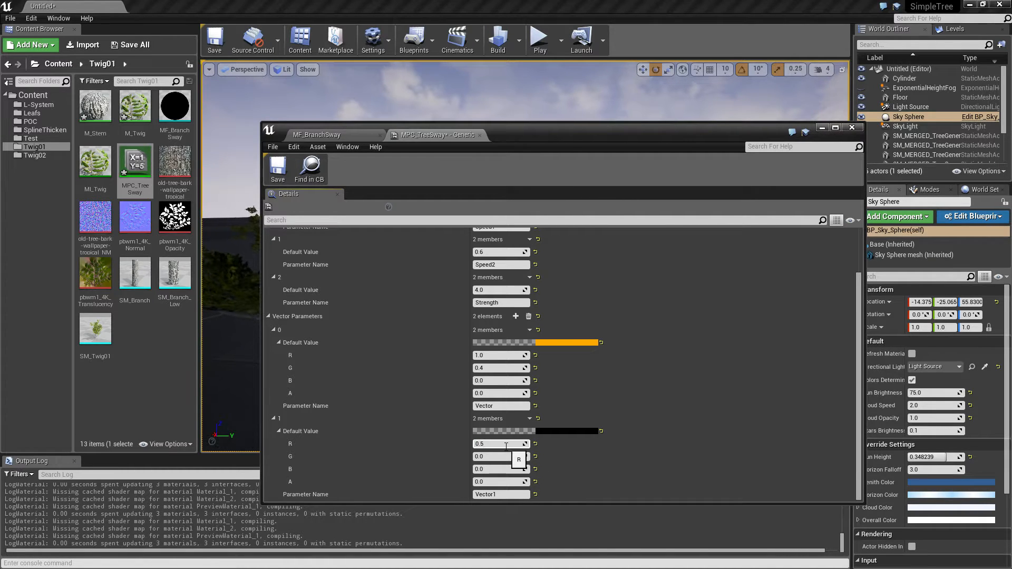
type("0.5")
key("Return")
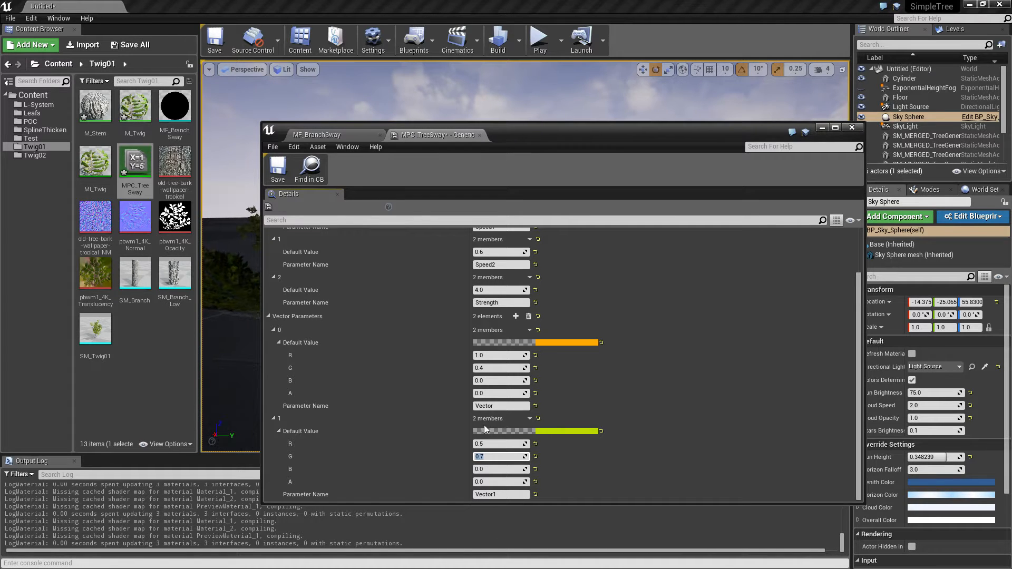
Name the two vector parameters Direction1 and Direction2 and save the collection
left_click(509, 407)
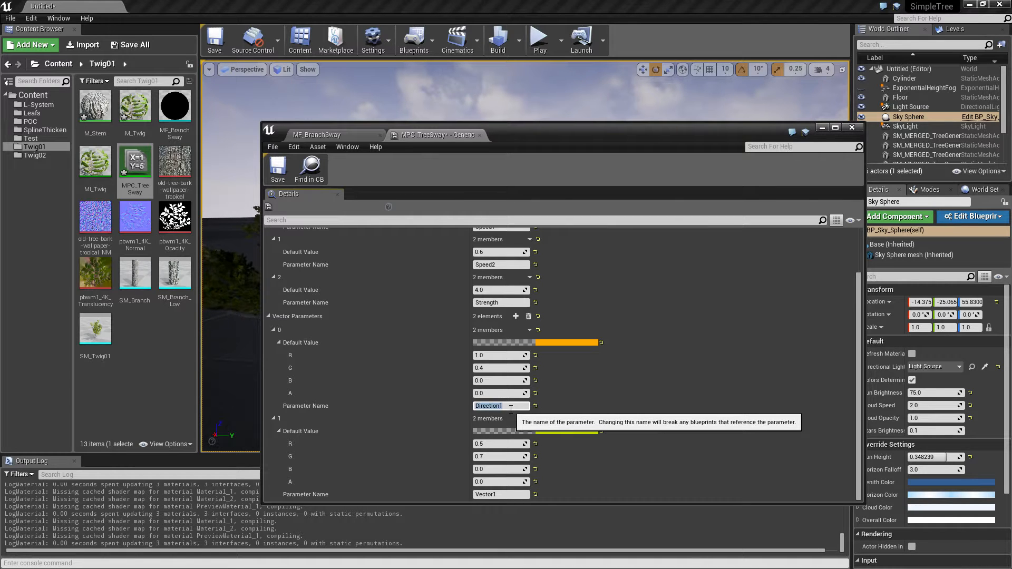
left_click(521, 494)
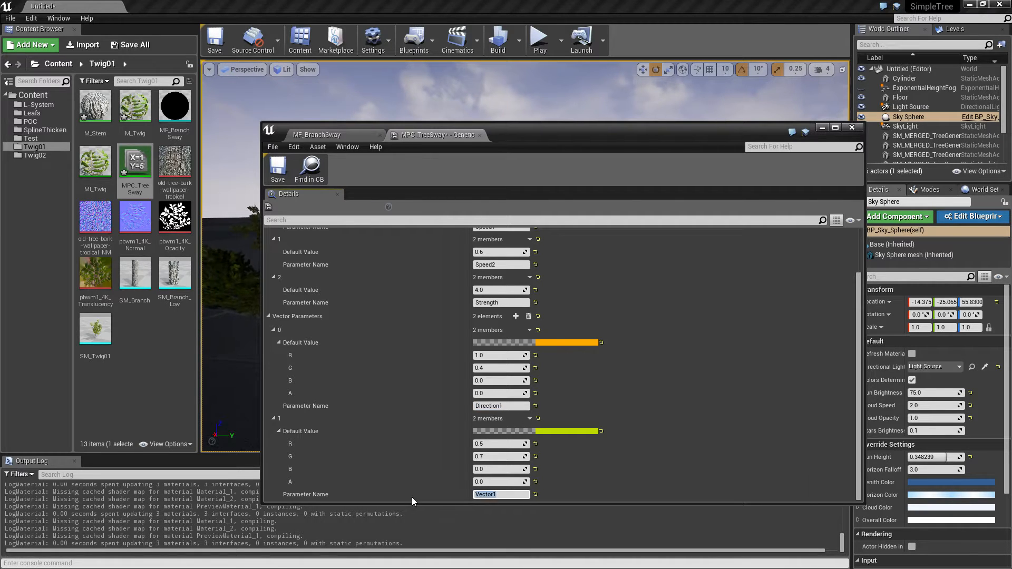
type("Direction2")
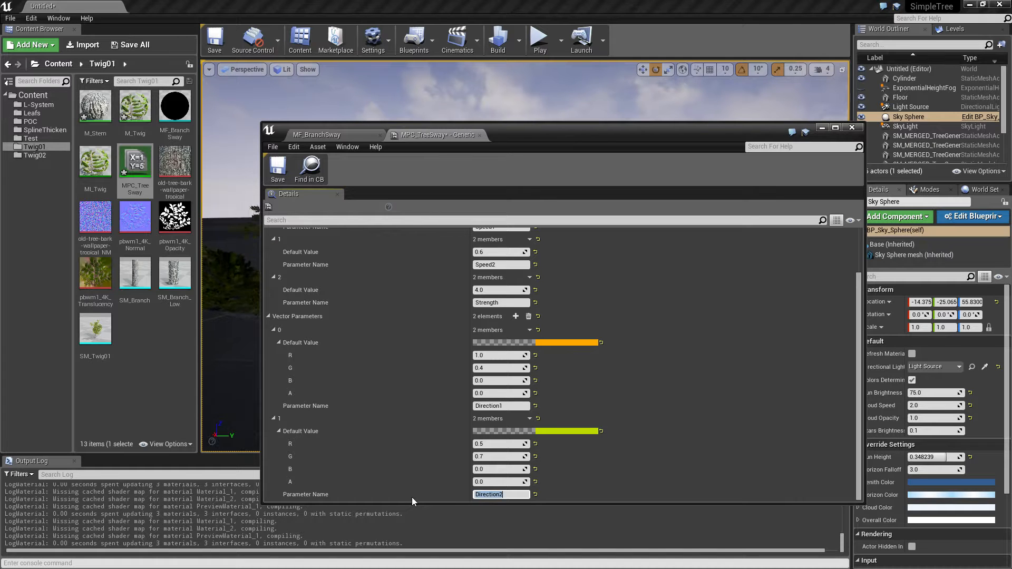
key("Return")
left_click(278, 168)
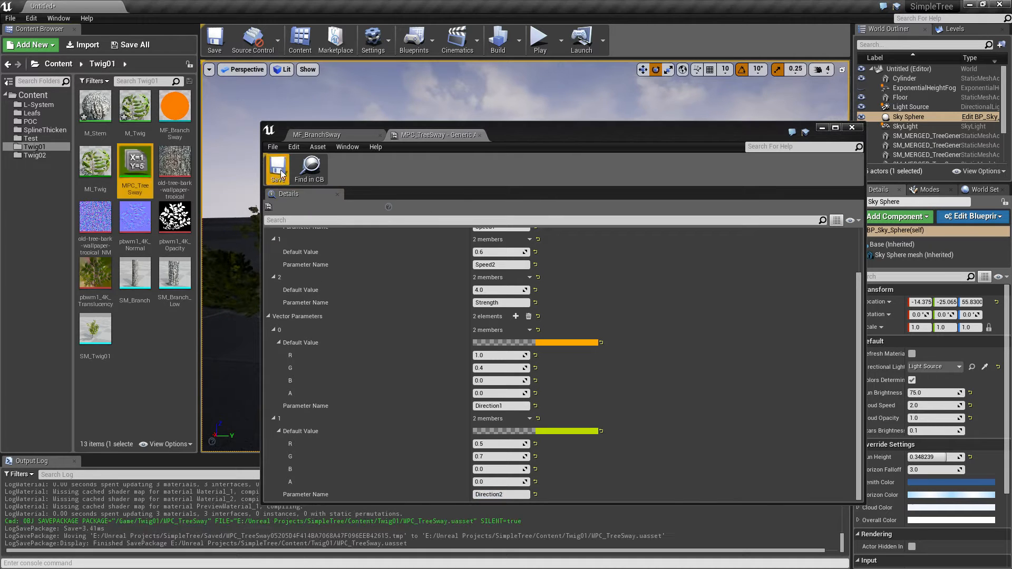
Close the collection and add a Collection Parameter node to MF_BranchSway that reads Speed1 from MPC_TreeSway
left_click(480, 135)
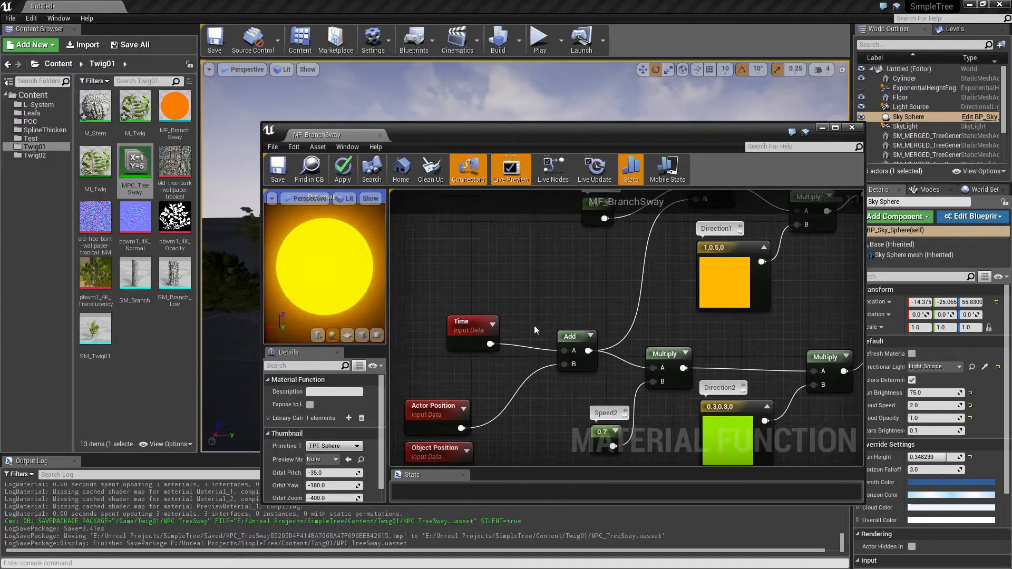
scroll(533, 325, "down", 2)
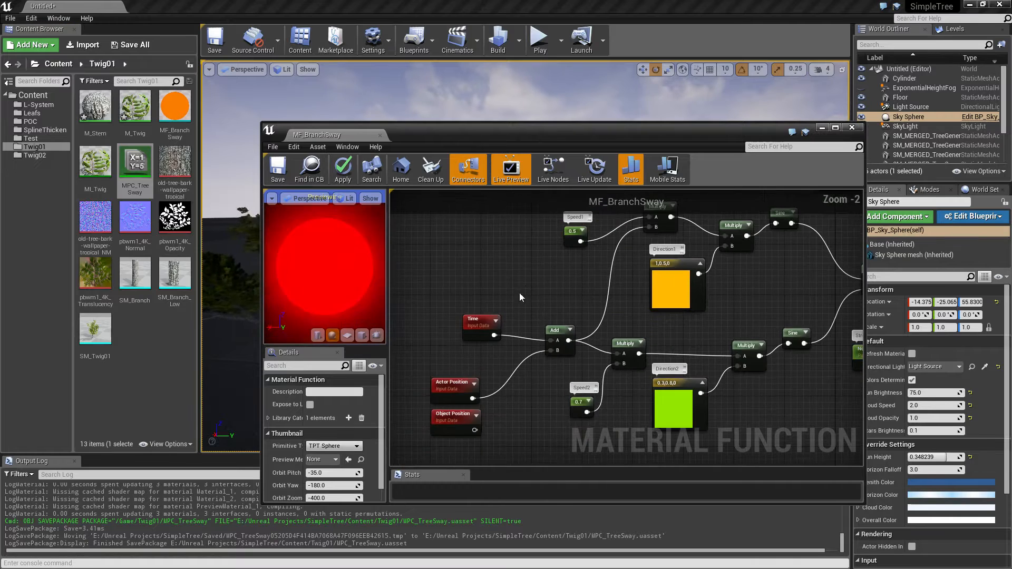
right_click(478, 290)
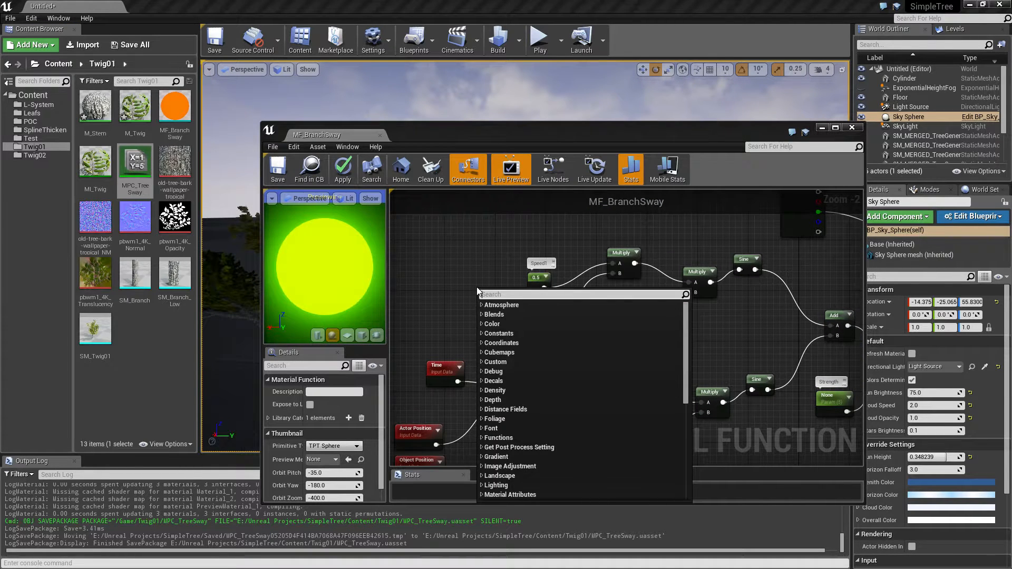
type("collection")
key("Return")
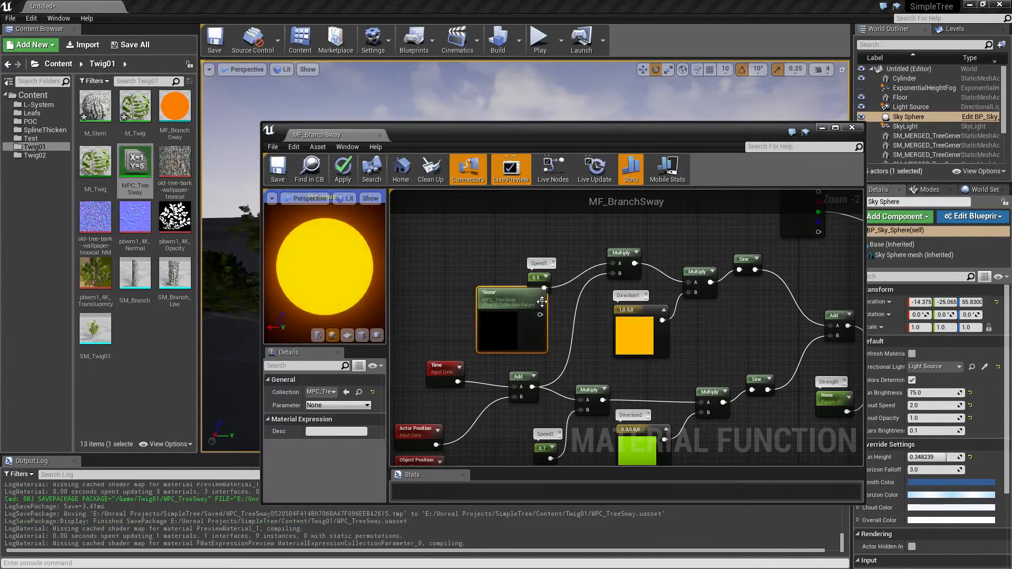
left_click(319, 405)
left_click(330, 412)
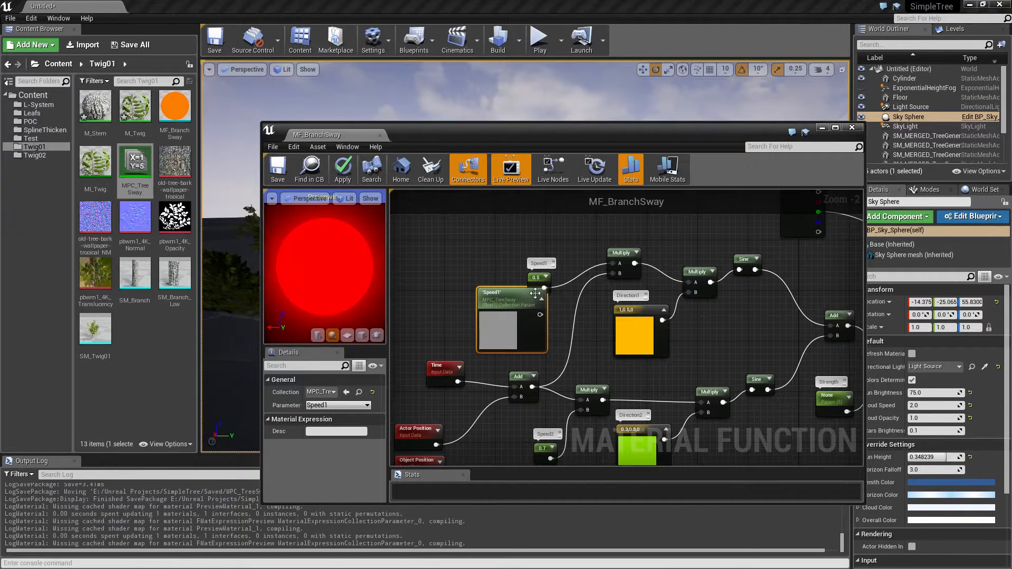
Connect the Speed1 collection parameter to input A of the upper Multiply and delete the 0.5 constant it replaces
left_click_drag(539, 315, 611, 263)
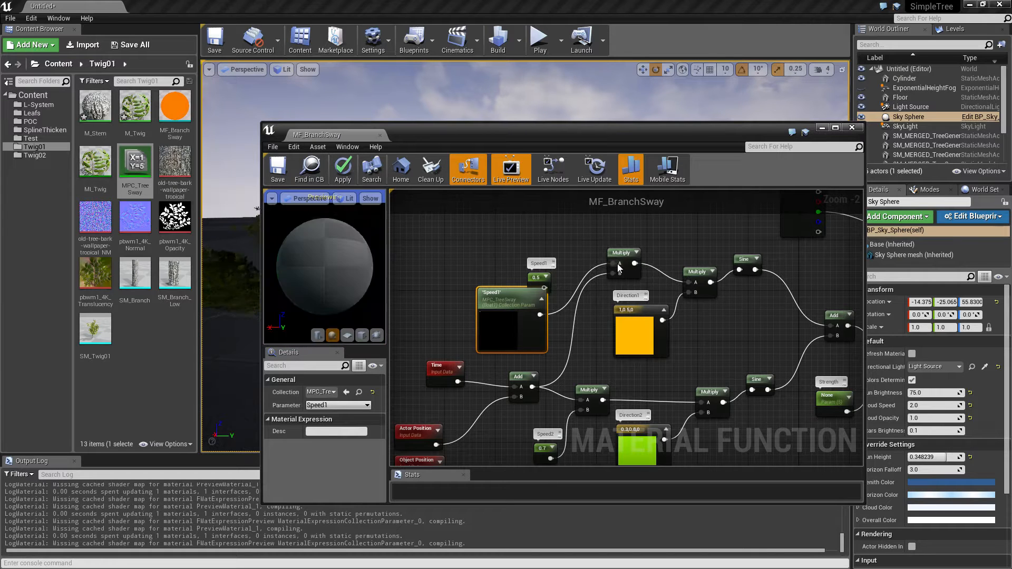
left_click(536, 277)
key("Delete")
left_click_drag(489, 329, 488, 313)
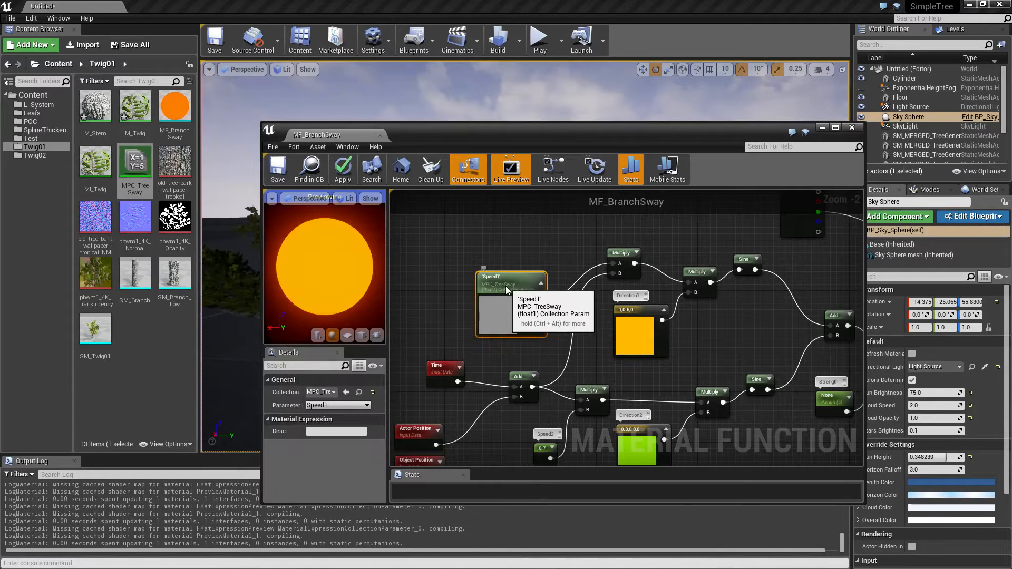
Replace the Speed2 constant with a copy of the collection parameter node, connected to the lower Multiply's input B and reading Speed2
key("ctrl+c")
right_click_drag(475, 386, 450, 295)
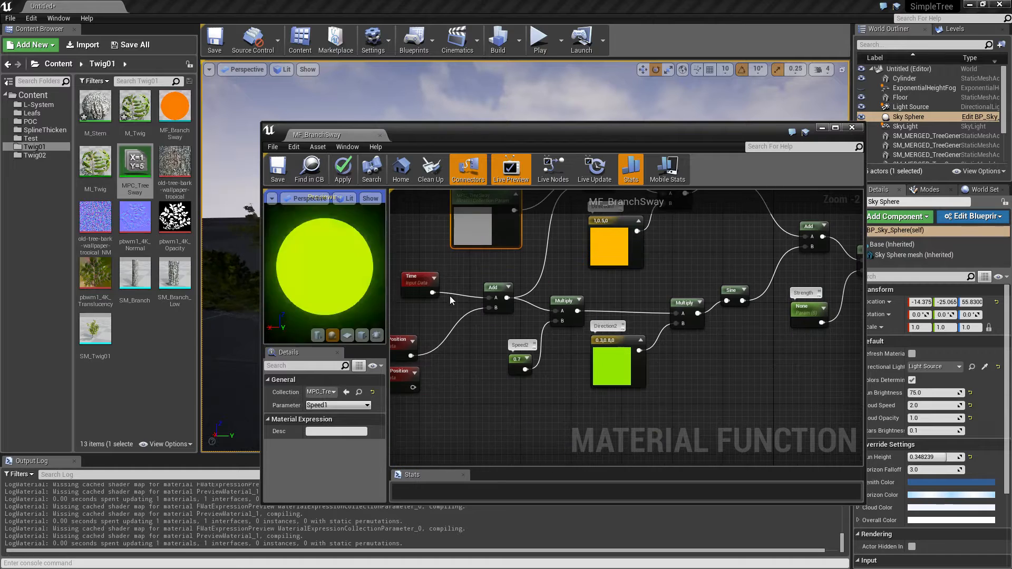
key("ctrl+v")
left_click(512, 356)
key("Delete")
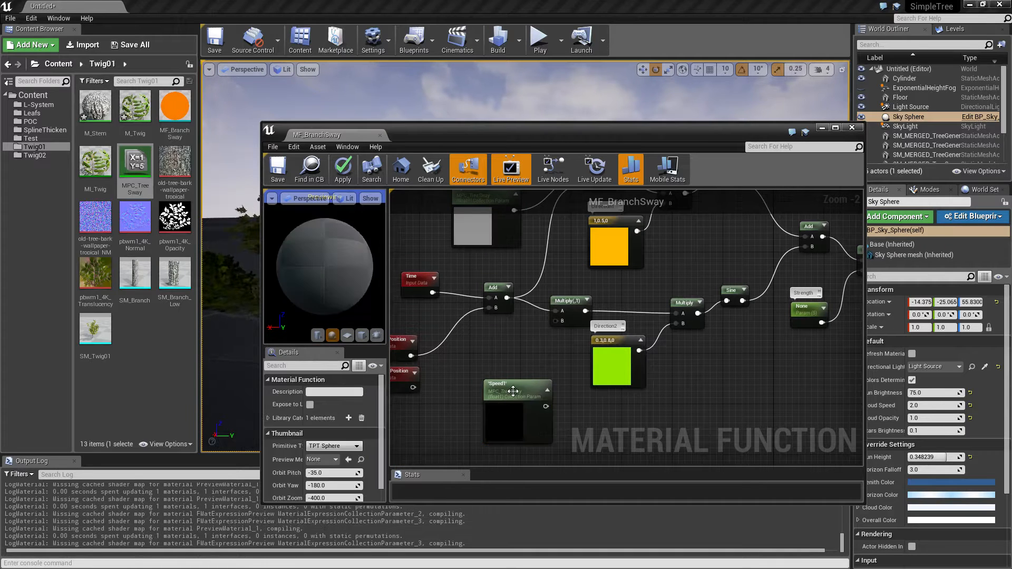
left_click_drag(544, 407, 559, 320)
left_click(338, 405)
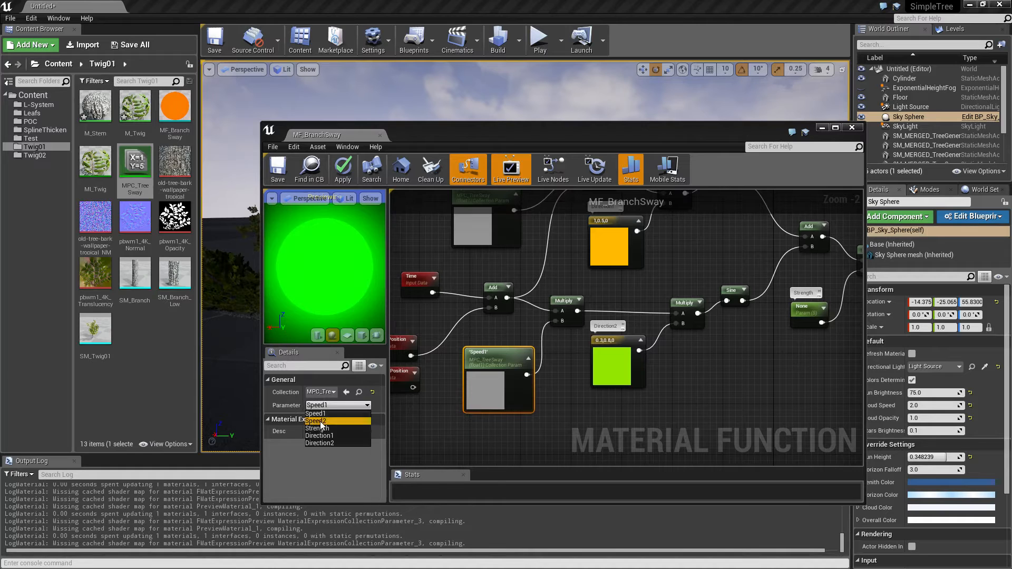
left_click(322, 421)
Replace the Strength node with a copied collection parameter reading Strength, connected to input B of the Multiply after the Add
right_click_drag(632, 316, 505, 348)
left_click(658, 369)
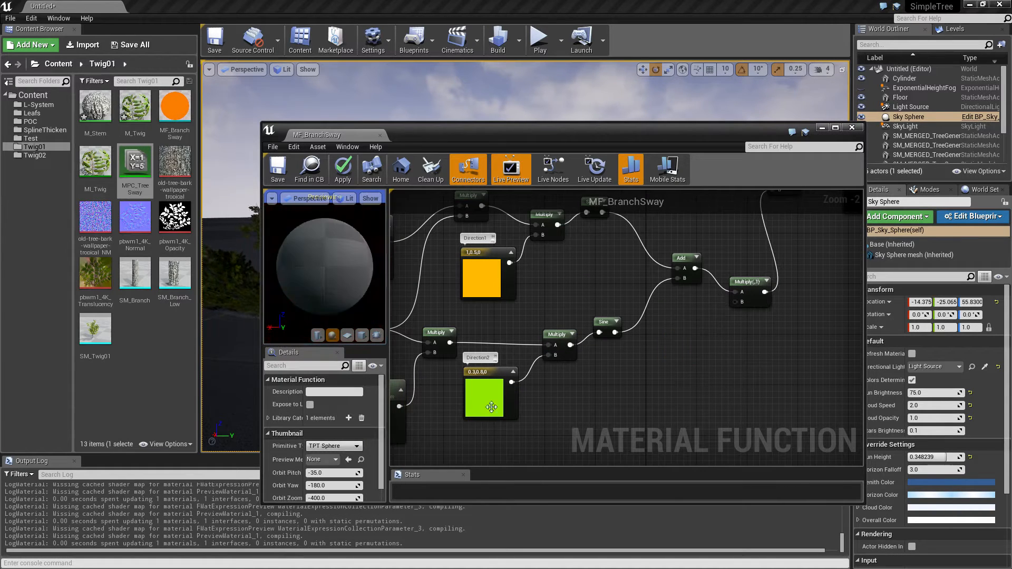
key("ctrl+v")
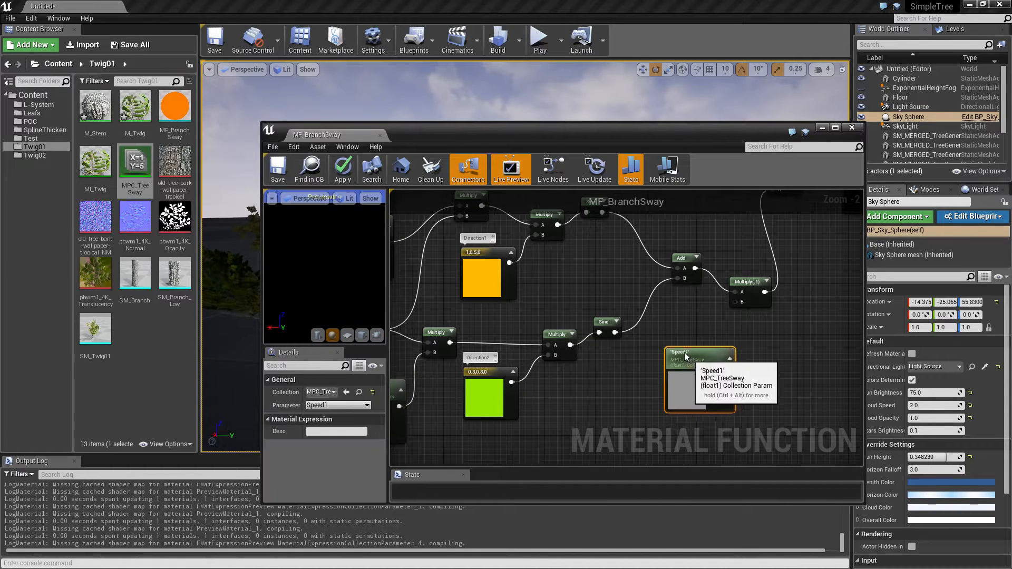
left_click_drag(709, 356, 735, 302)
left_click(324, 406)
left_click(317, 428)
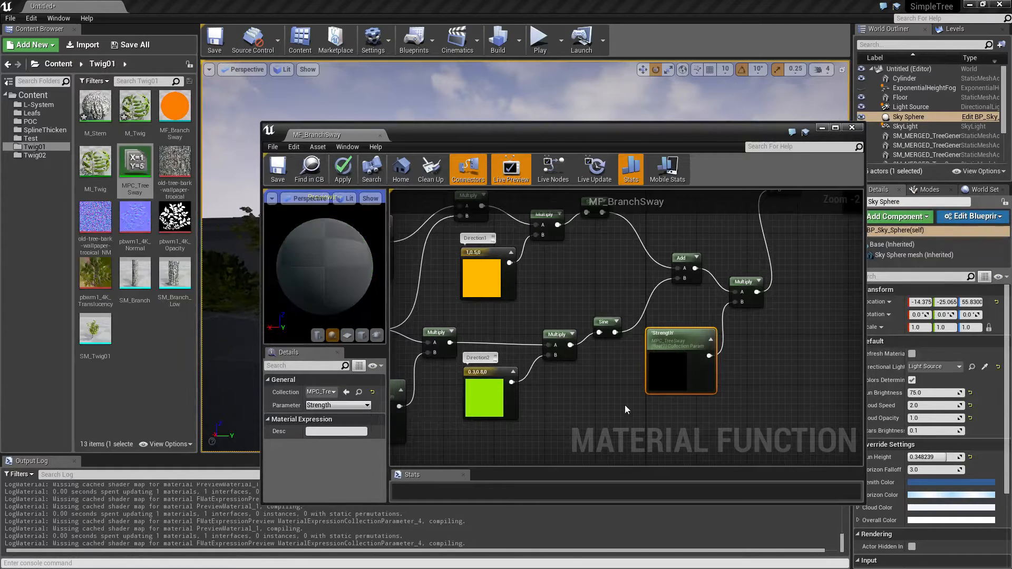
Replace the Direction1 constant with a copied collection parameter reading Direction1, connected to input B of the upper direction Multiply
right_click_drag(497, 282, 581, 345)
right_click(627, 337)
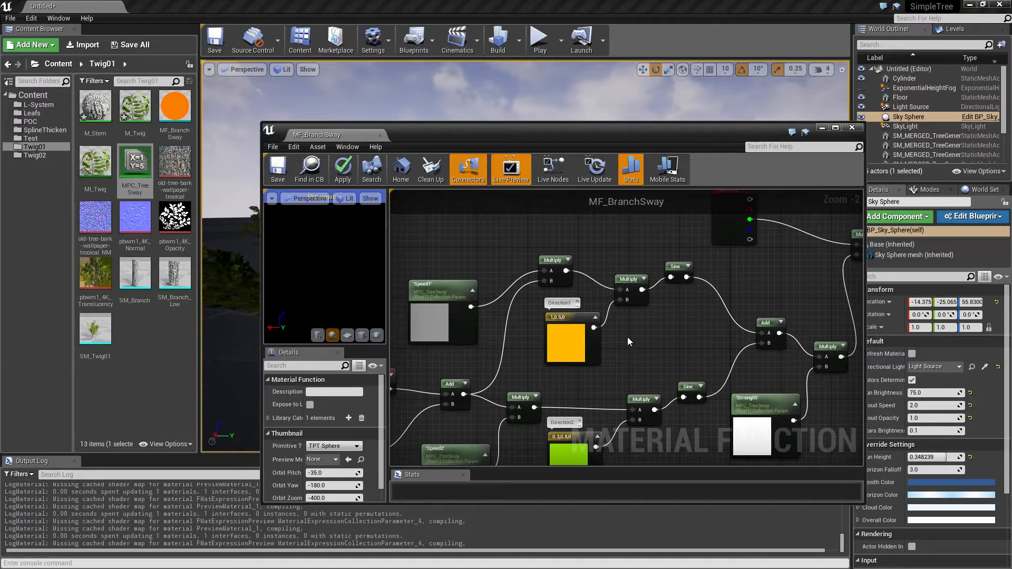
key("Escape")
key("ctrl+v")
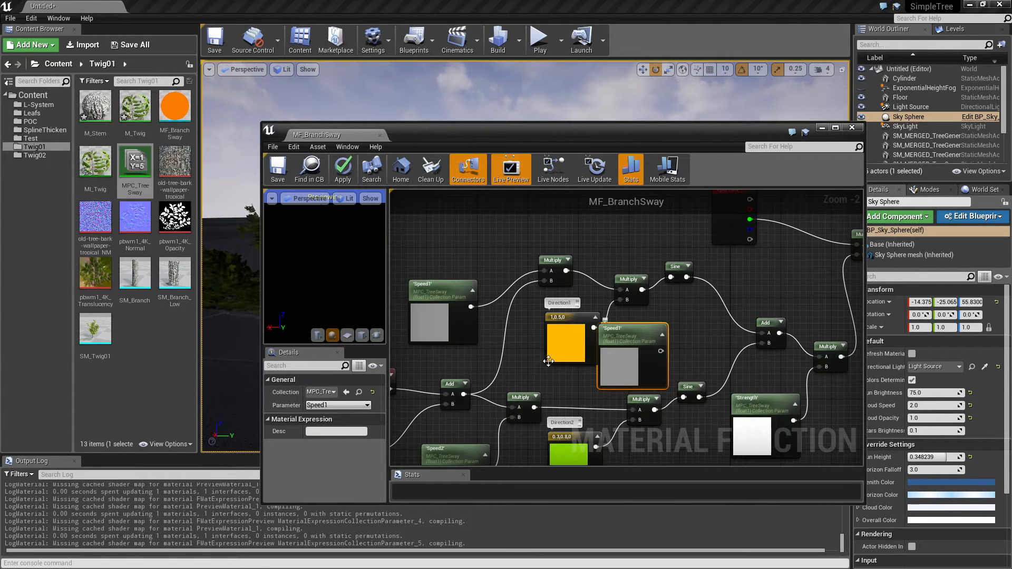
left_click(328, 403)
left_click(328, 436)
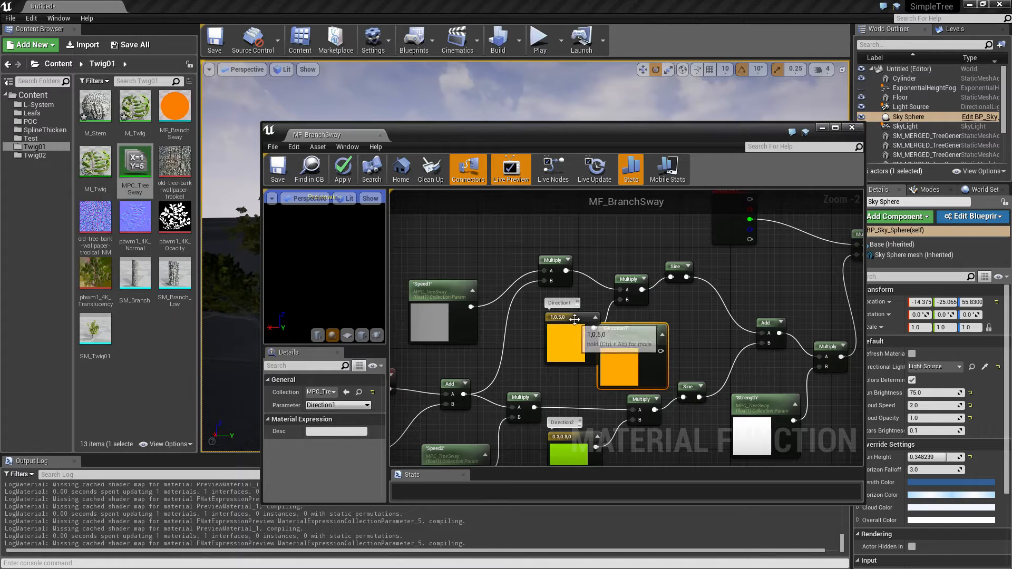
left_click(578, 327)
key("Delete")
left_click_drag(632, 337, 620, 299)
right_click_drag(611, 350, 591, 300)
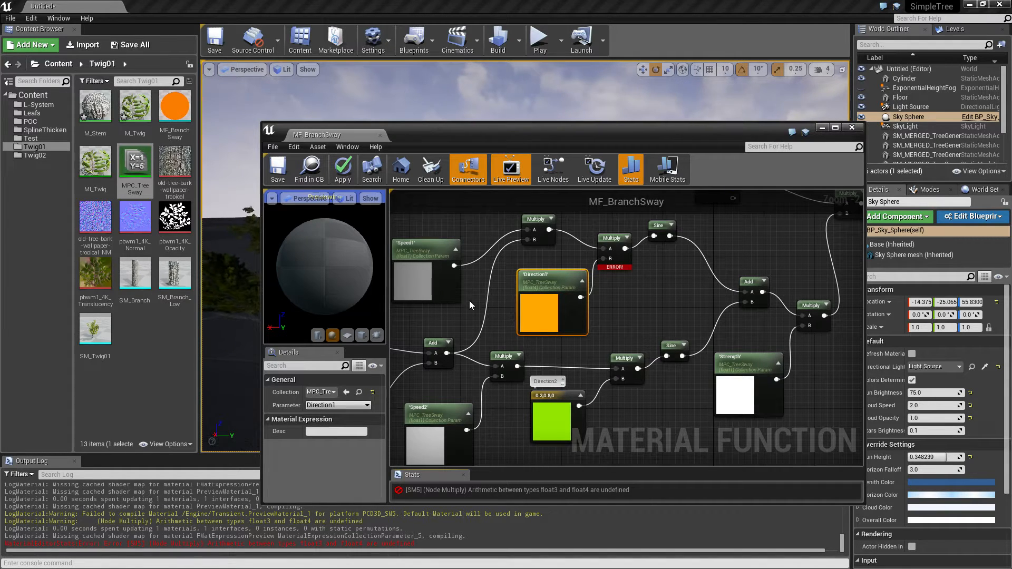
Insert a component mask with R, G and B enabled between the Direction1 parameter and input B of its Multiply
right_click_drag(476, 302, 450, 311)
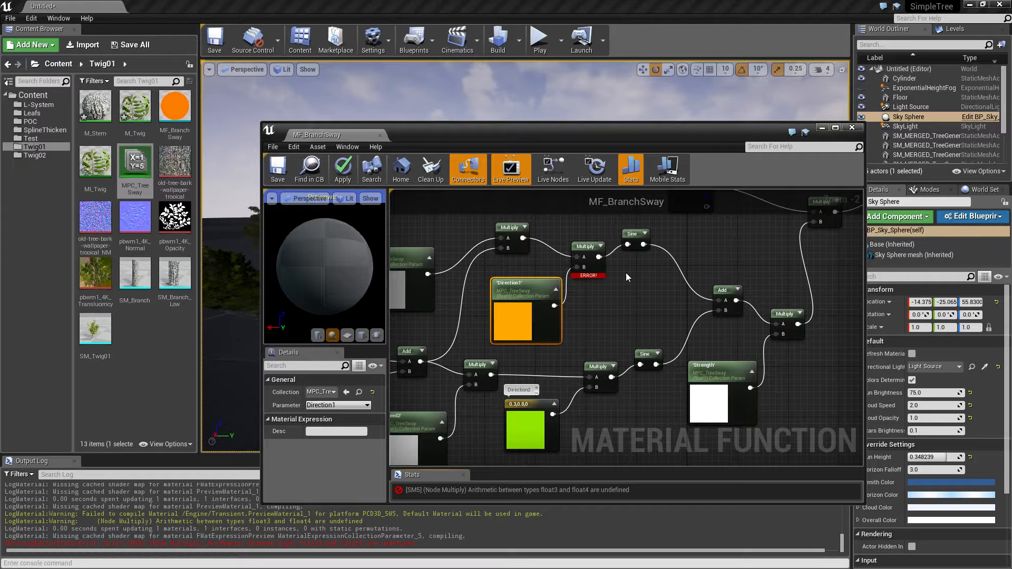
right_click_drag(626, 276, 520, 331)
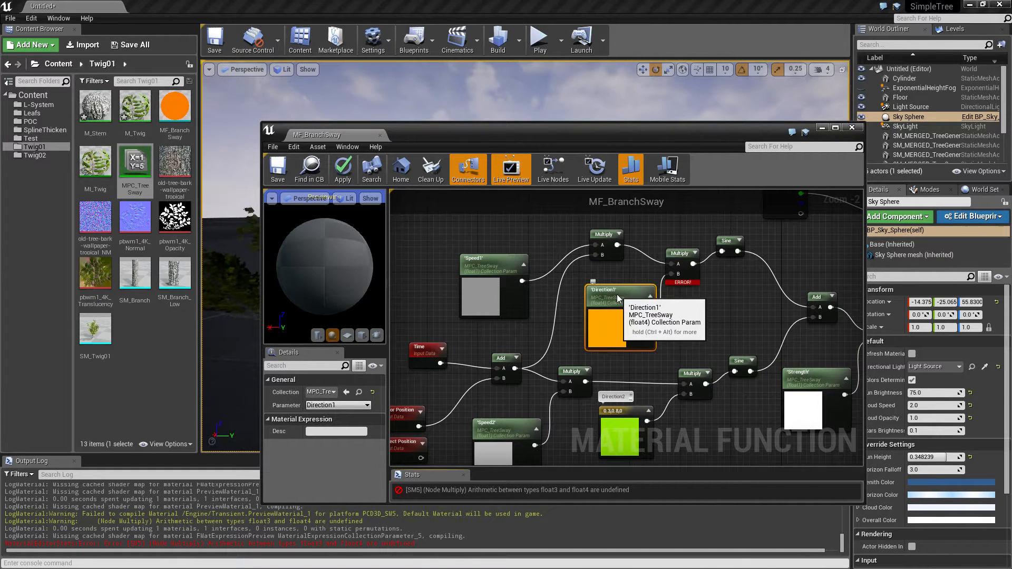
left_click_drag(617, 298, 573, 298)
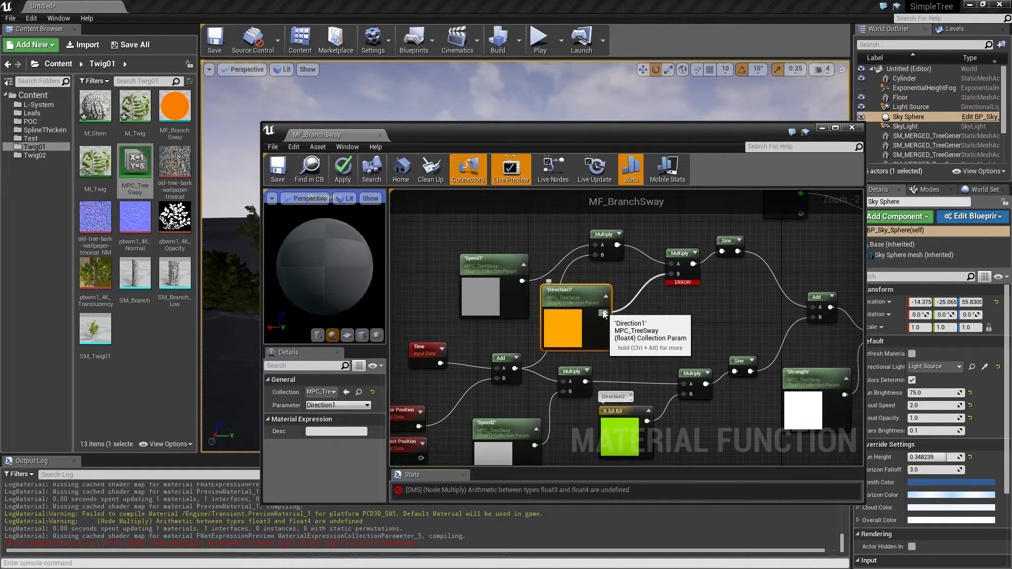
left_click_drag(604, 314, 625, 310)
type("m")
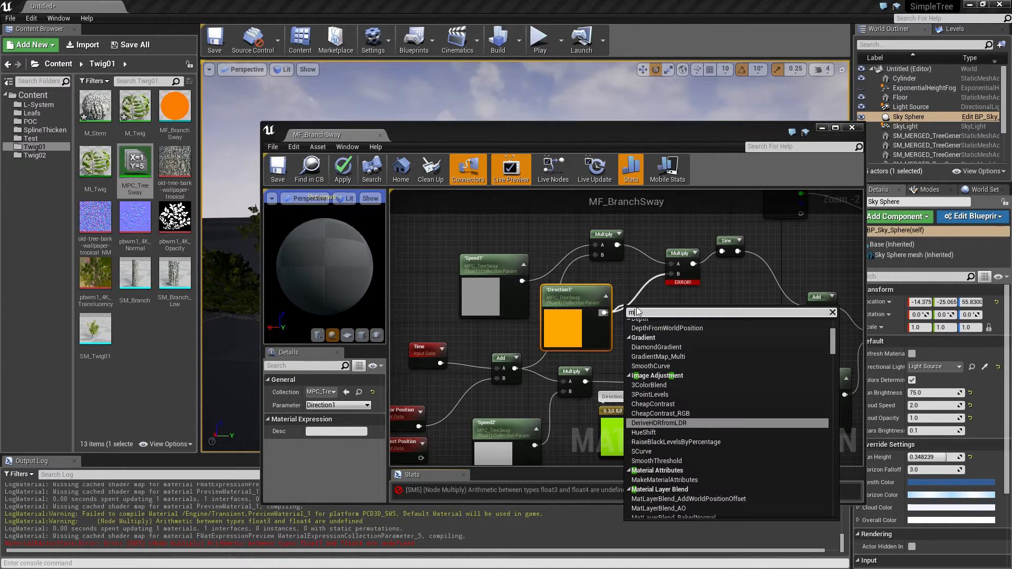
type("ask")
key("Return")
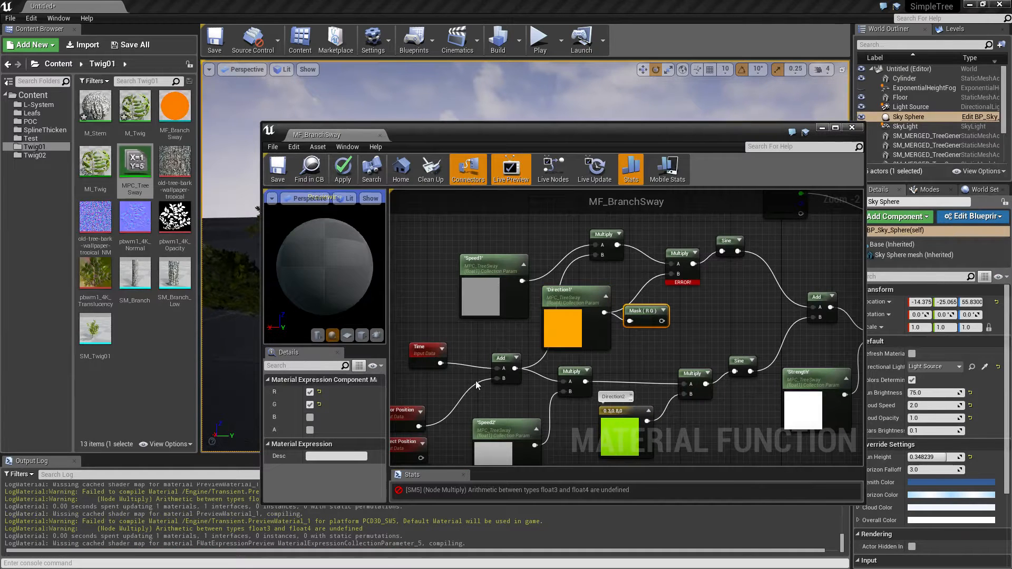
left_click(310, 418)
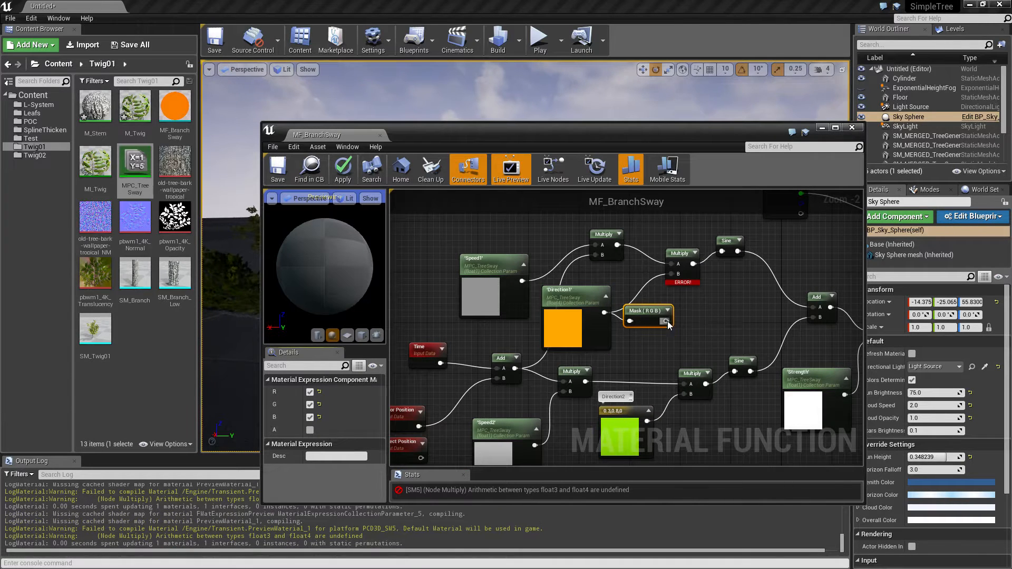
left_click_drag(674, 276, 674, 276)
left_click_drag(645, 311, 639, 297)
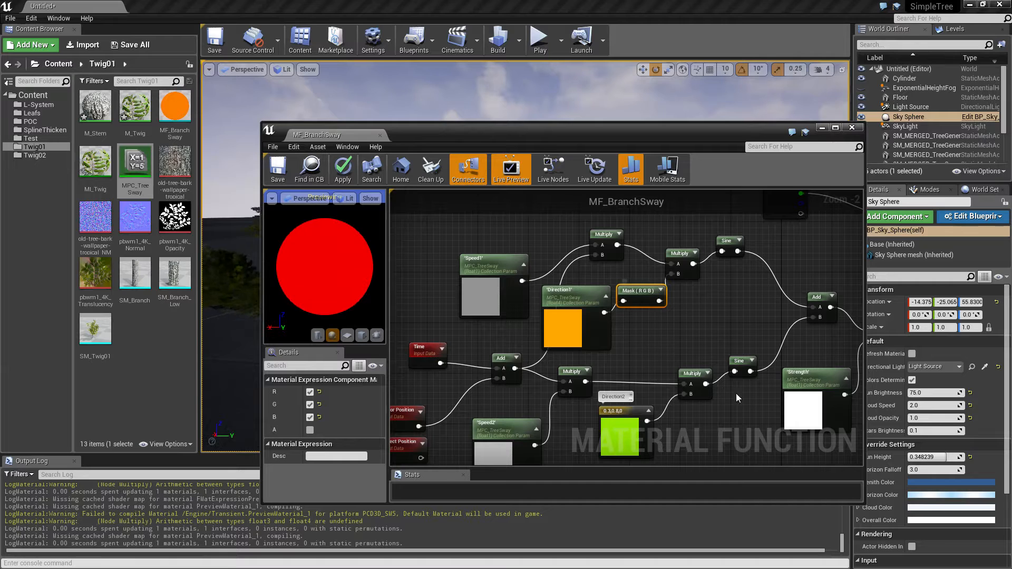
Delete the Direction2 constant and connect a copy of the Direction1 parameter with its RGB mask to the lower direction Multiply's input B
left_click(631, 415)
right_click_drag(631, 415, 616, 344)
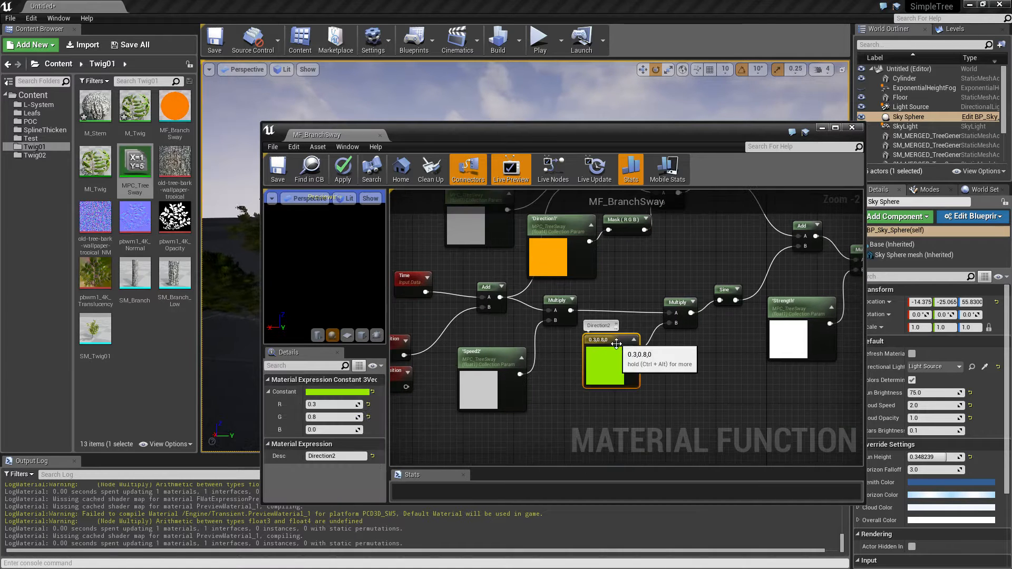
key("Delete")
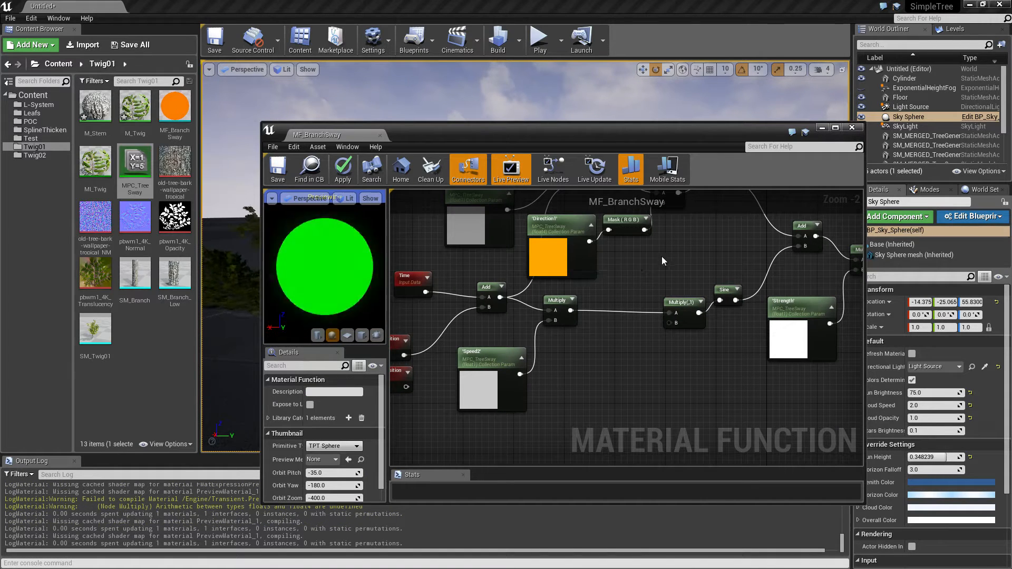
left_click_drag(661, 257, 554, 232)
key("ctrl+c")
key("ctrl+v")
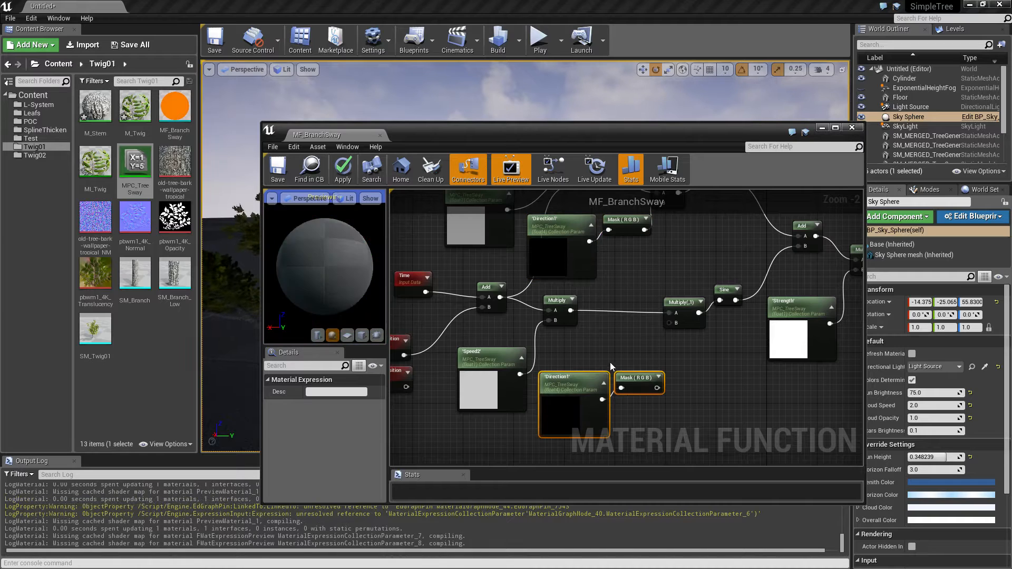
left_click_drag(659, 390, 671, 323)
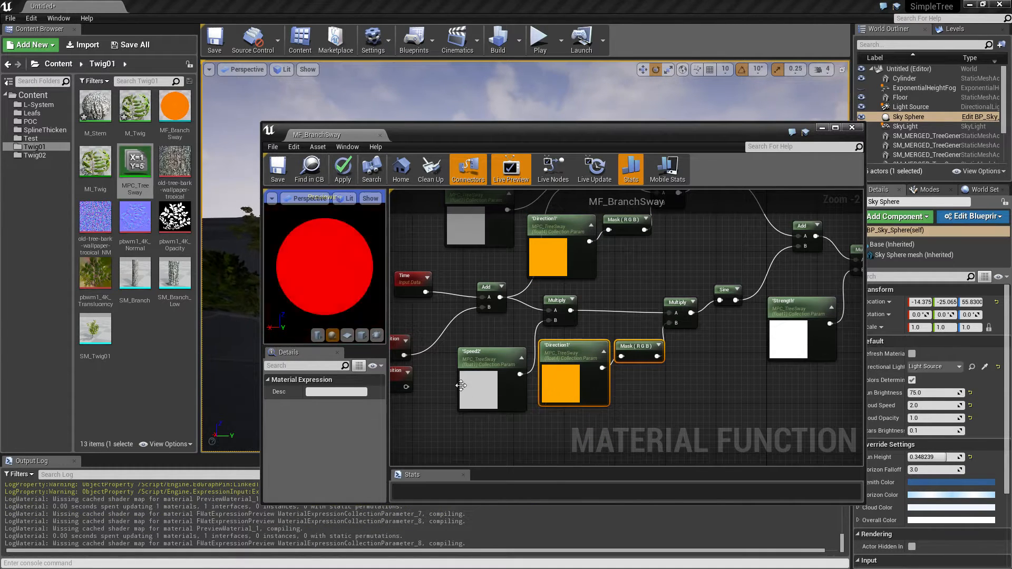
Set the copied collection parameter node in the lower branch to read Direction2
left_click(562, 356)
left_click(340, 404)
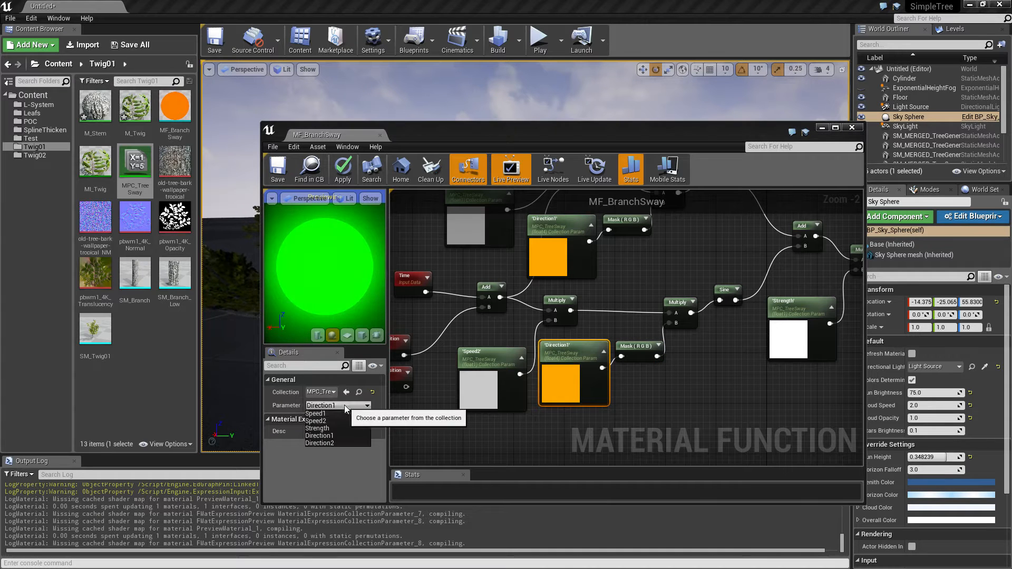
left_click(337, 443)
left_click(516, 339)
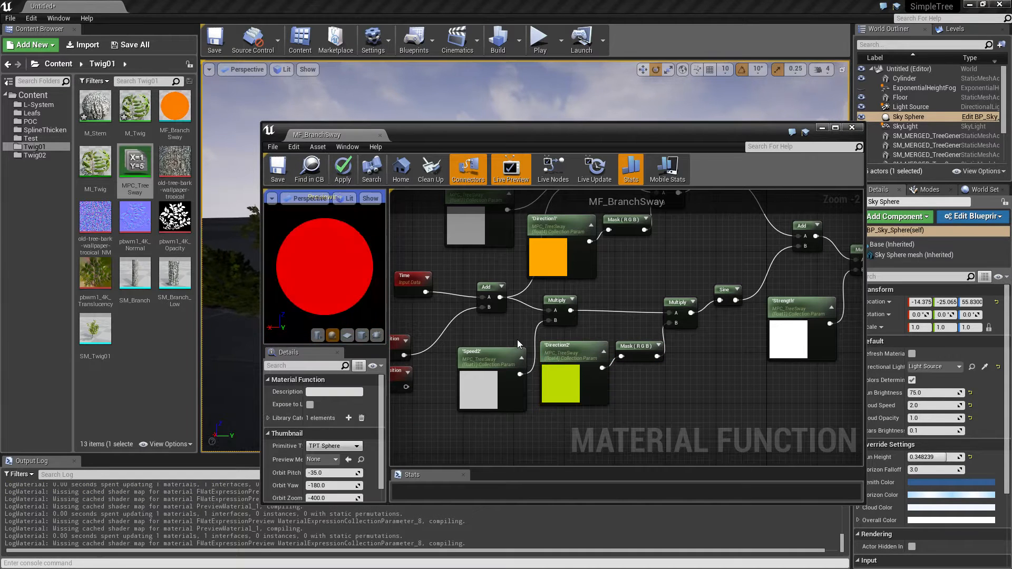
Maximize the material function editor and move the Speed1 node up, clear of the Direction1 node
double_click(577, 132)
scroll(460, 304, "down", 1)
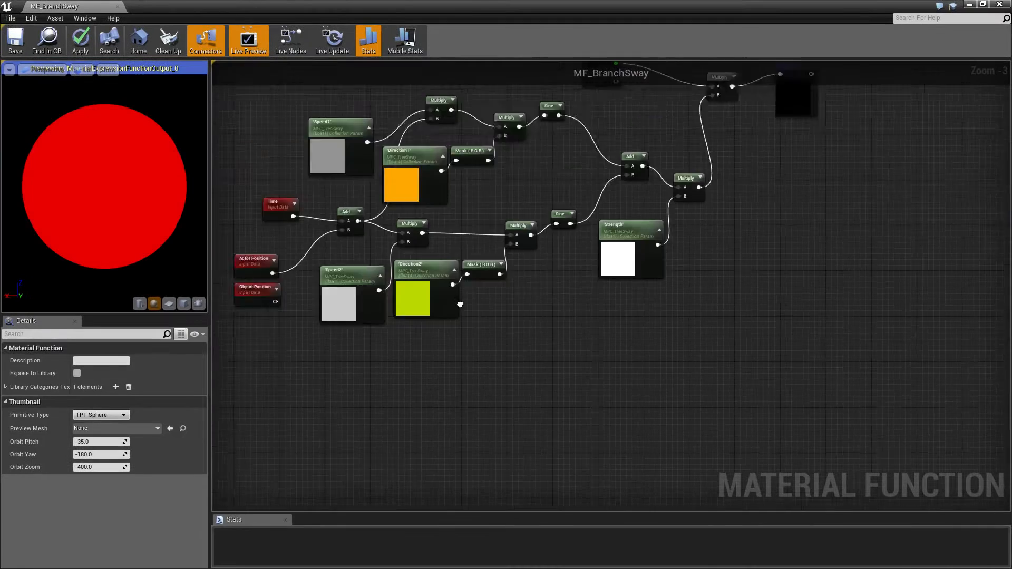
right_click_drag(460, 305, 575, 421)
scroll(744, 232, "up", 2)
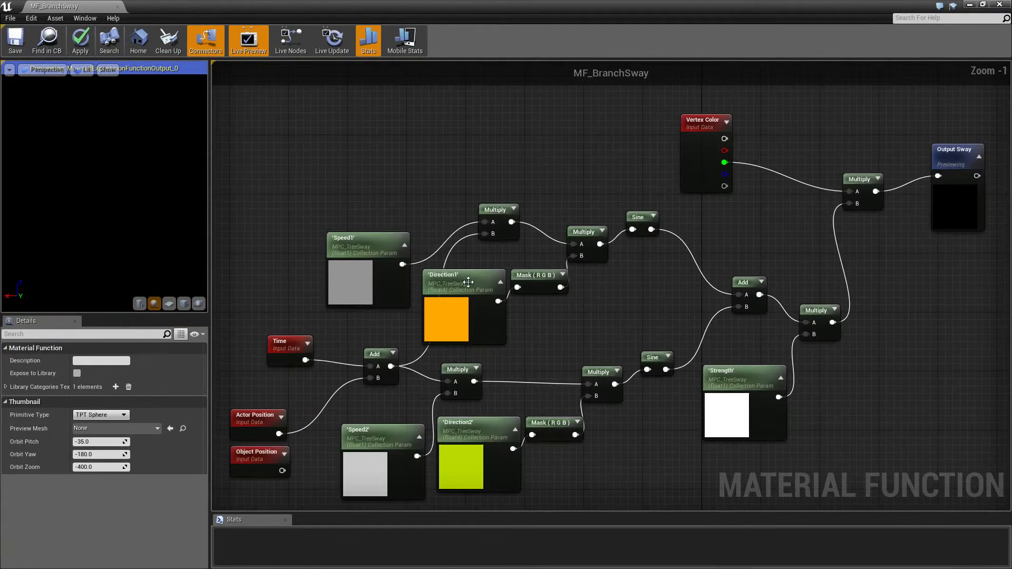
left_click_drag(337, 238, 350, 138)
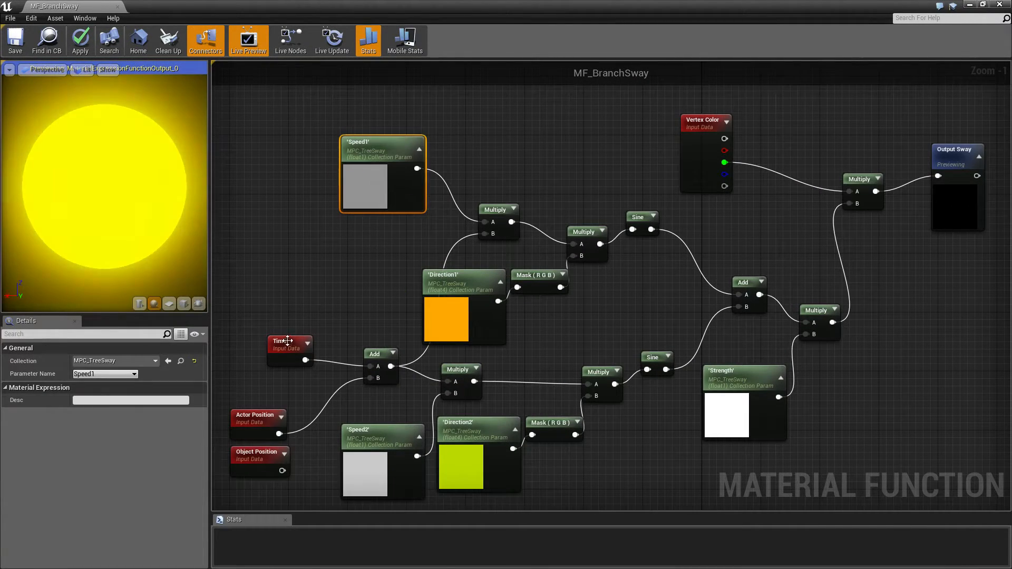
Move the Time, Actor Position, Object Position and first Add nodes together up and away from the Multiply nodes
right_click_drag(276, 308, 337, 228)
left_click_drag(283, 242, 333, 335)
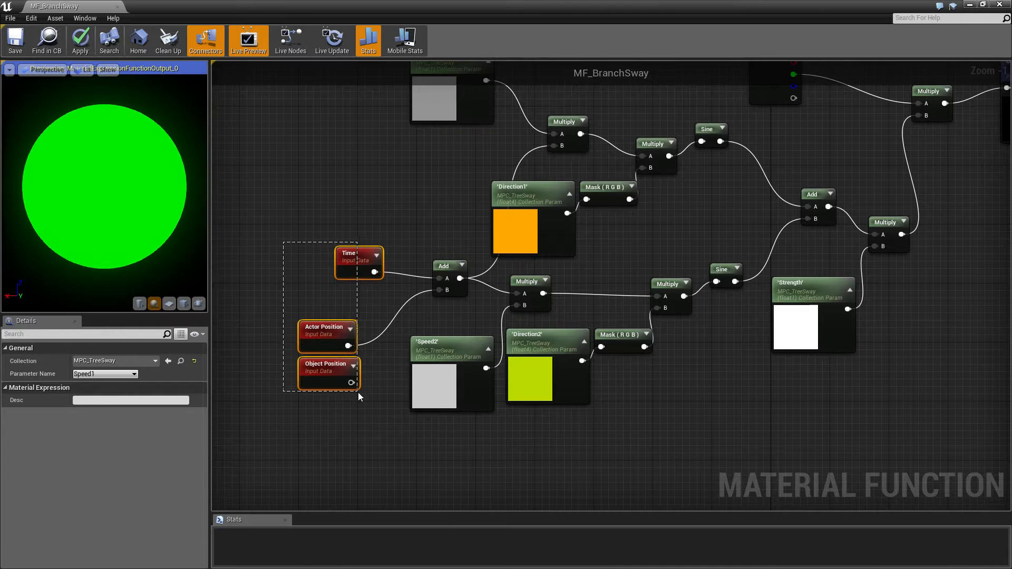
left_click_drag(358, 396, 359, 396)
left_click(444, 266, "ctrl")
left_click_drag(444, 266, 399, 180)
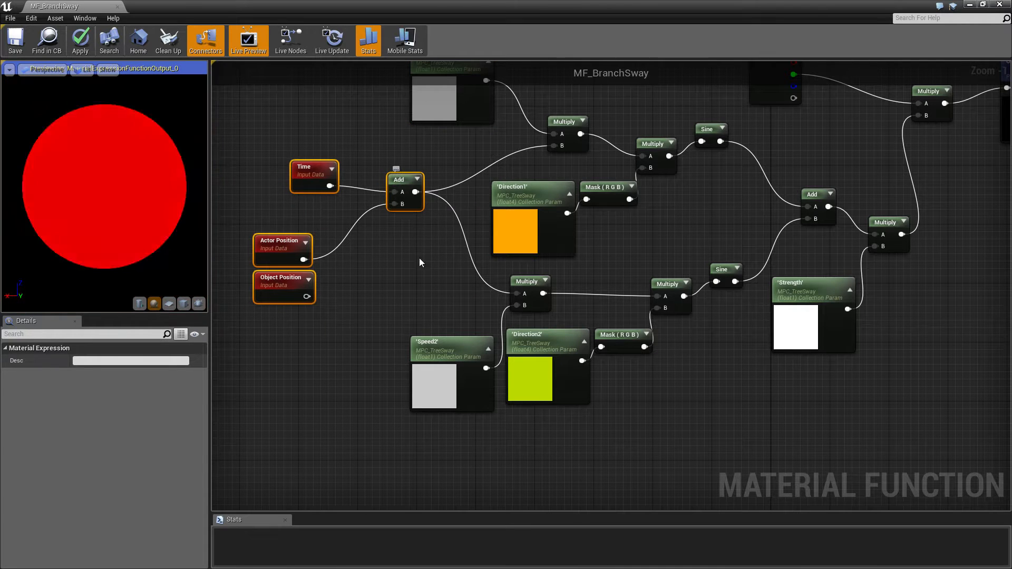
Shift the Direction1 node and its mask slightly up and left, and move the time and position node group further left
left_click_drag(578, 204, 578, 204, "shift")
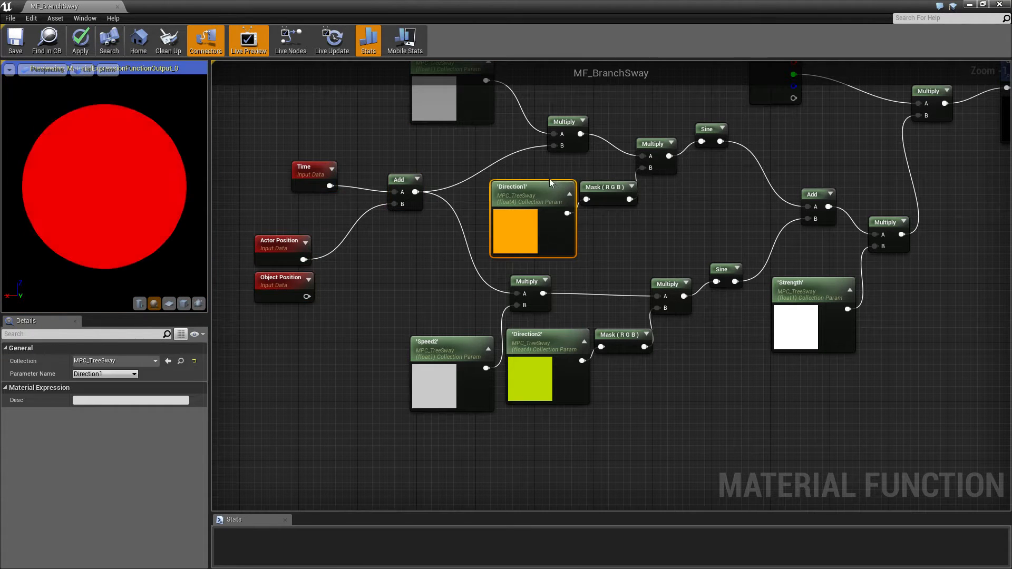
left_click_drag(519, 248, 504, 240)
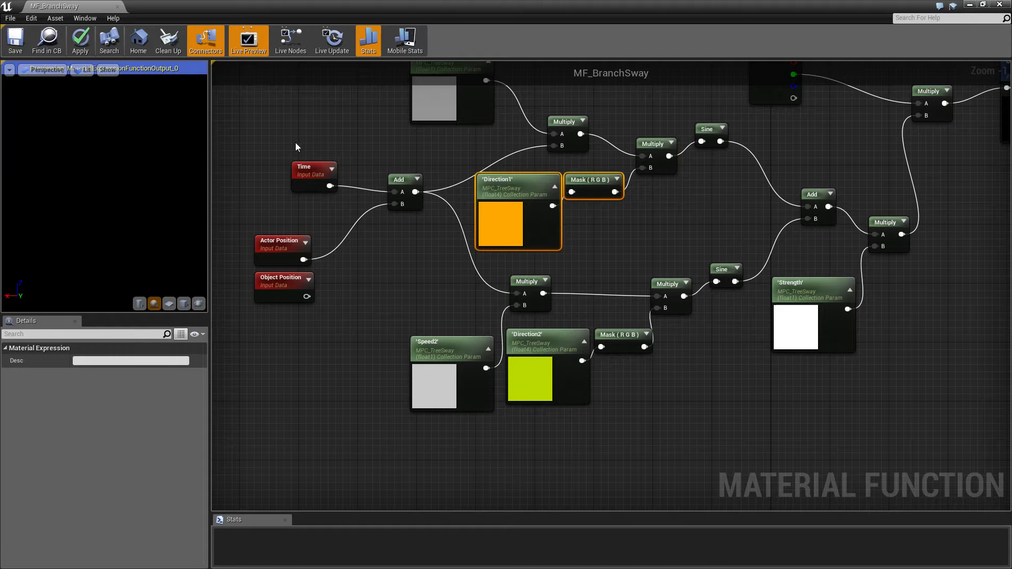
left_click_drag(397, 302, 398, 303)
left_click_drag(389, 176, 359, 162)
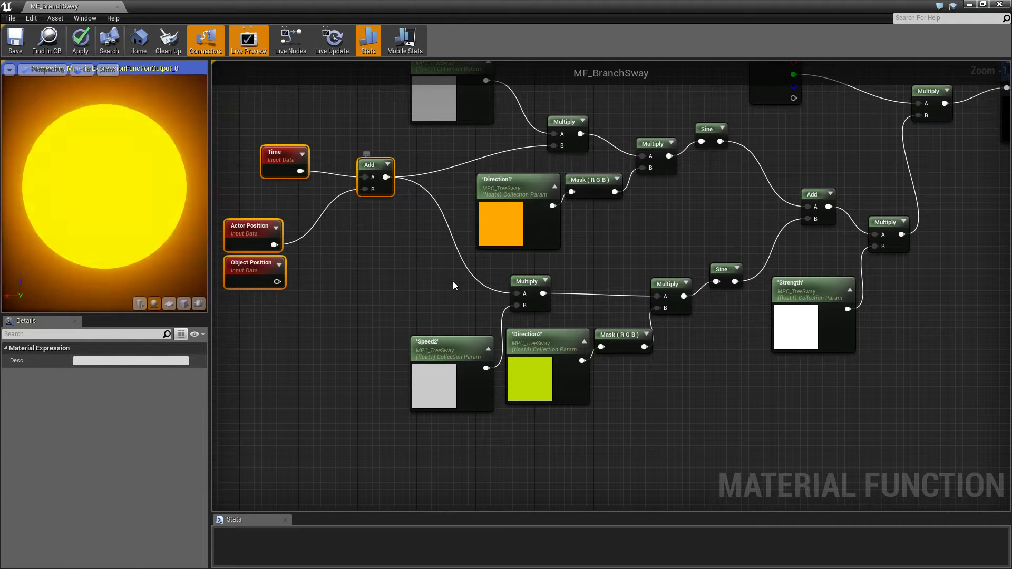
right_click_drag(351, 295, 445, 308)
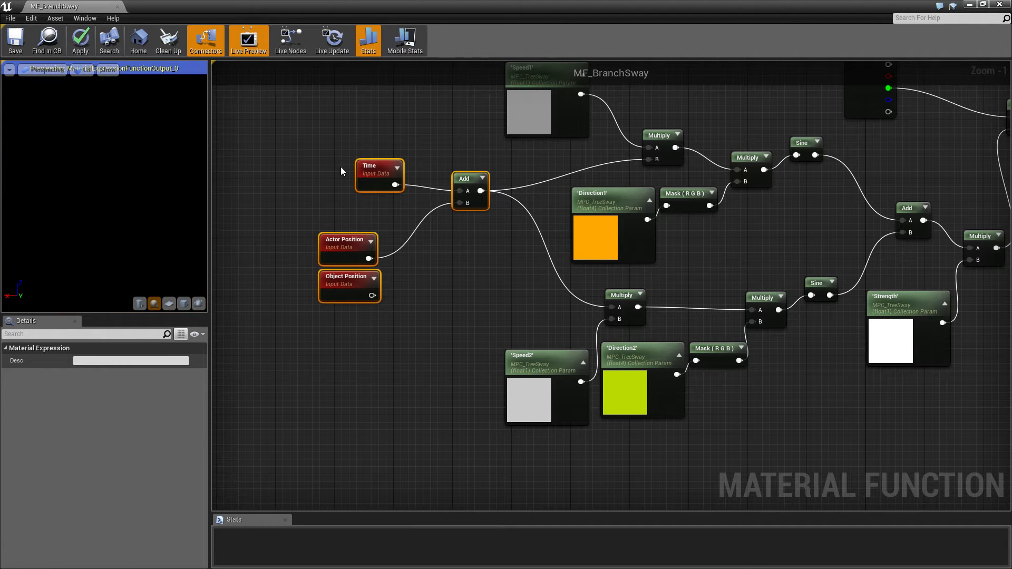
Restore the function editor to a floating window and open MPC_TreeSway in it, keeping the level's trees in view
left_click_drag(281, 6, 684, 201)
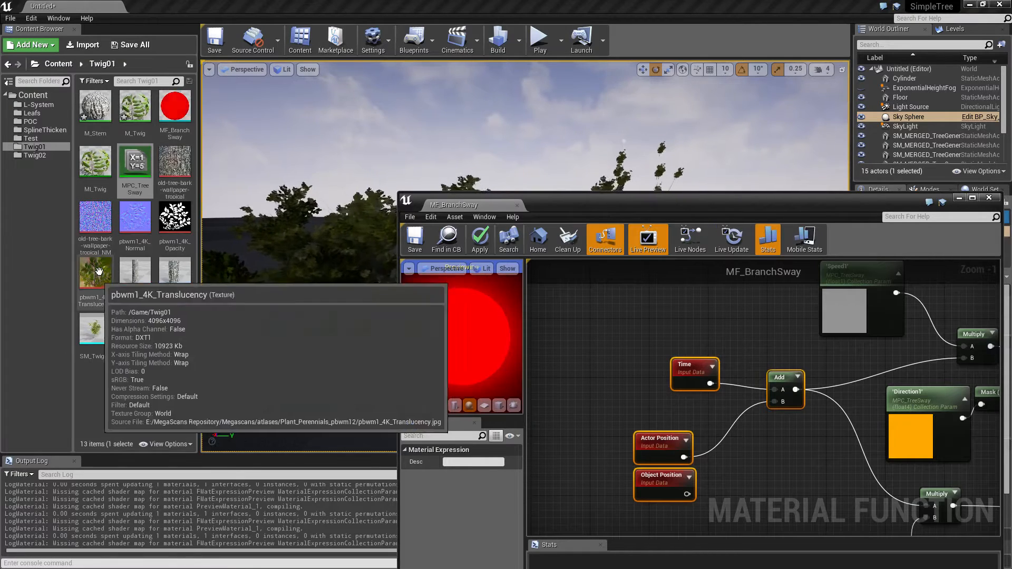
double_click(148, 168)
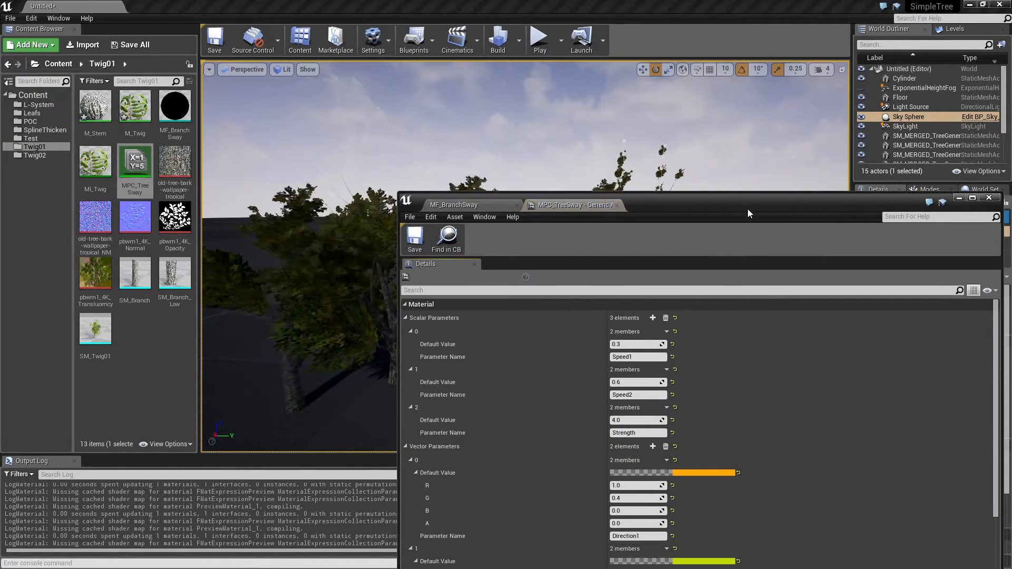
left_click_drag(747, 210, 682, 79)
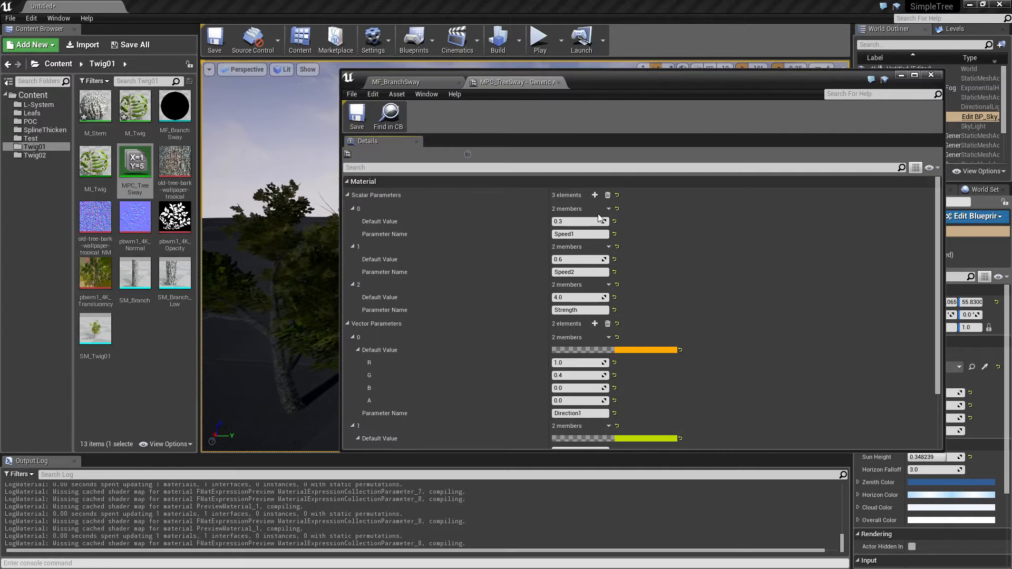
Move the MPC_TreeSway window aside, look at the trees in the level from another angle, and bring the window back
left_click_drag(653, 78, 768, 374)
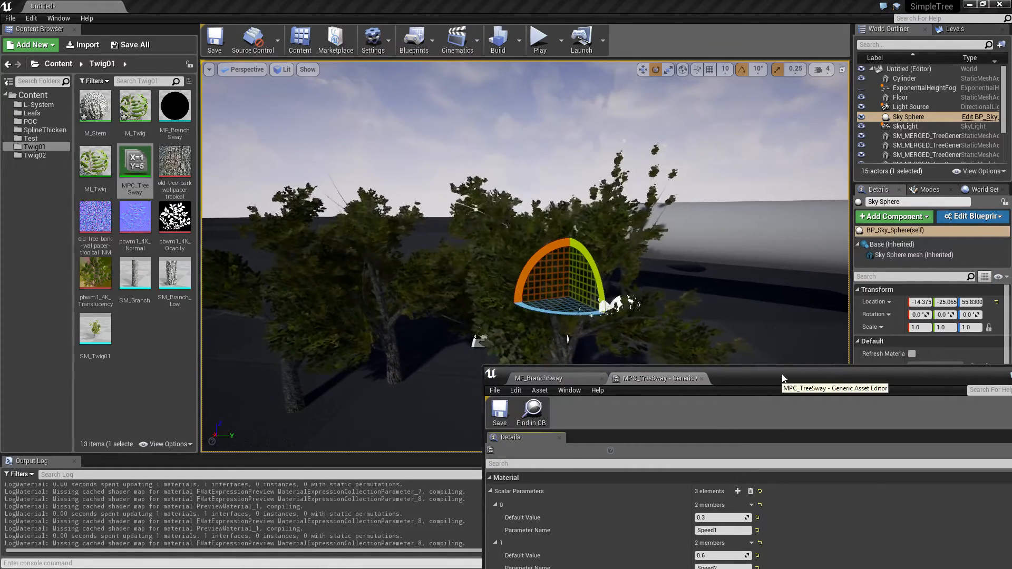
right_click_drag(606, 237, 527, 242)
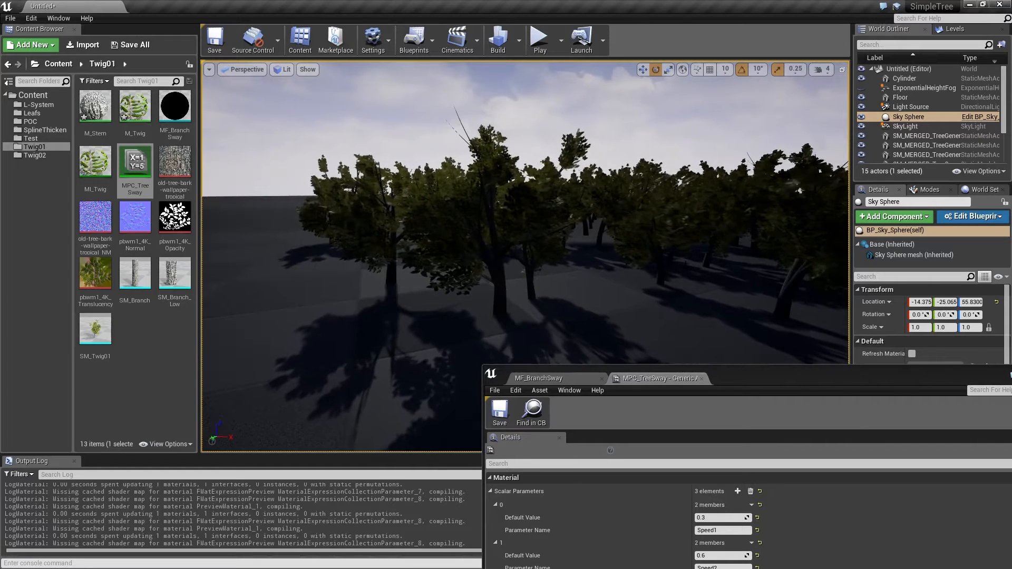
double_click(759, 374)
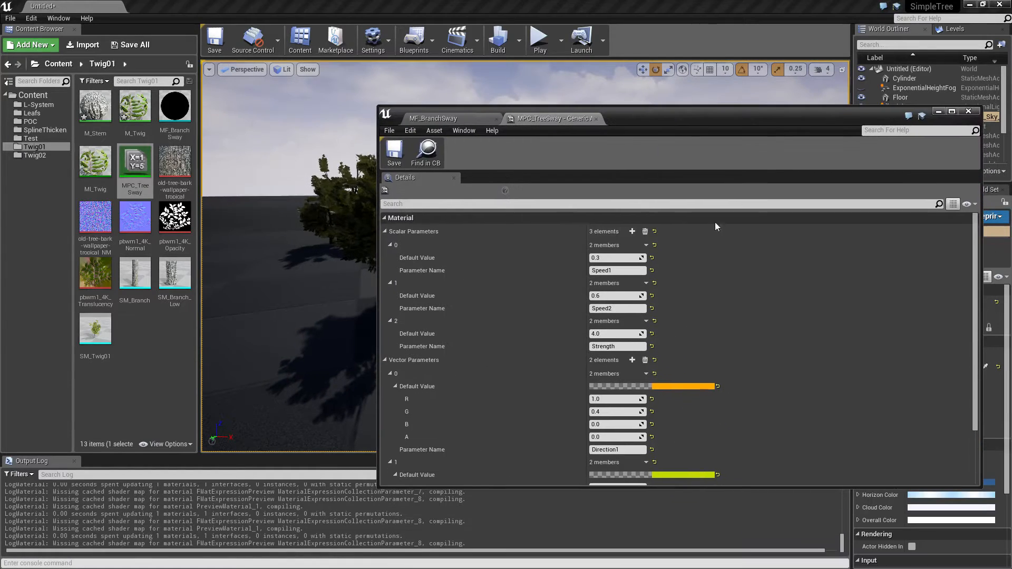
left_click_drag(697, 115, 649, 53)
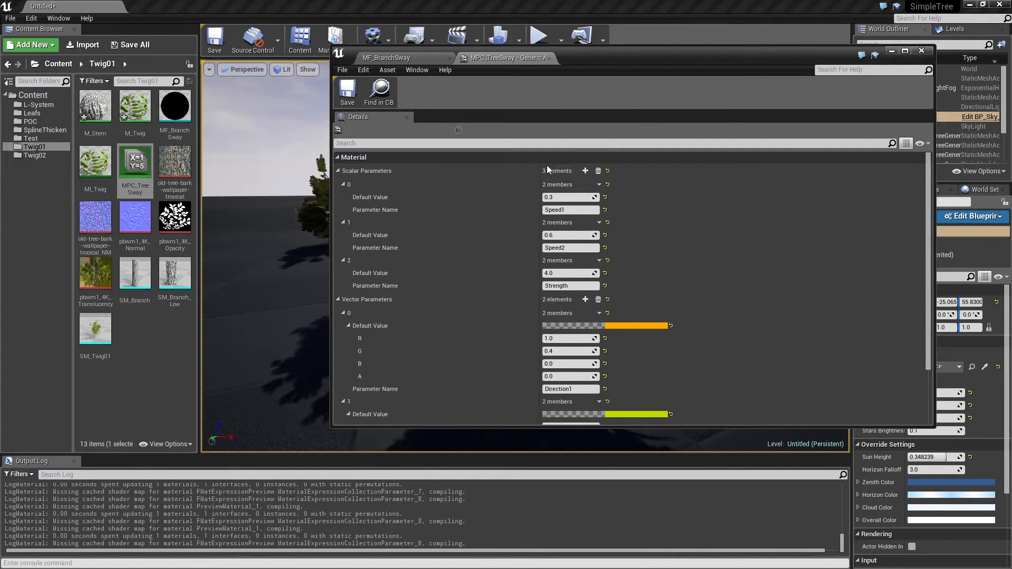
Add a scalar parameter named Foliage to the MPC_TreeSway collection, save it, and return to the MF_BranchSway function
left_click(586, 171)
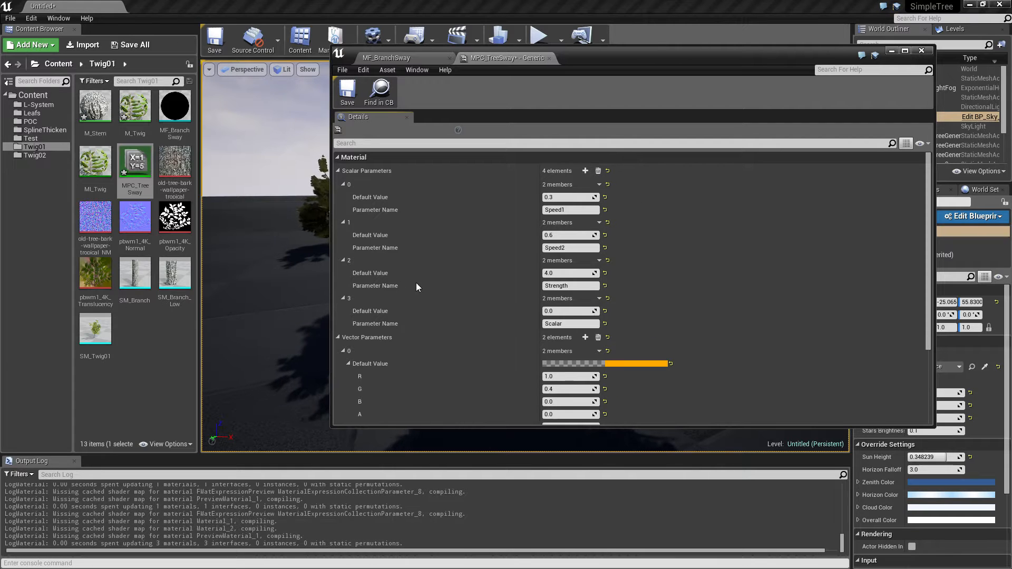
scroll(445, 309, "down", 3)
scroll(419, 305, "up", 1)
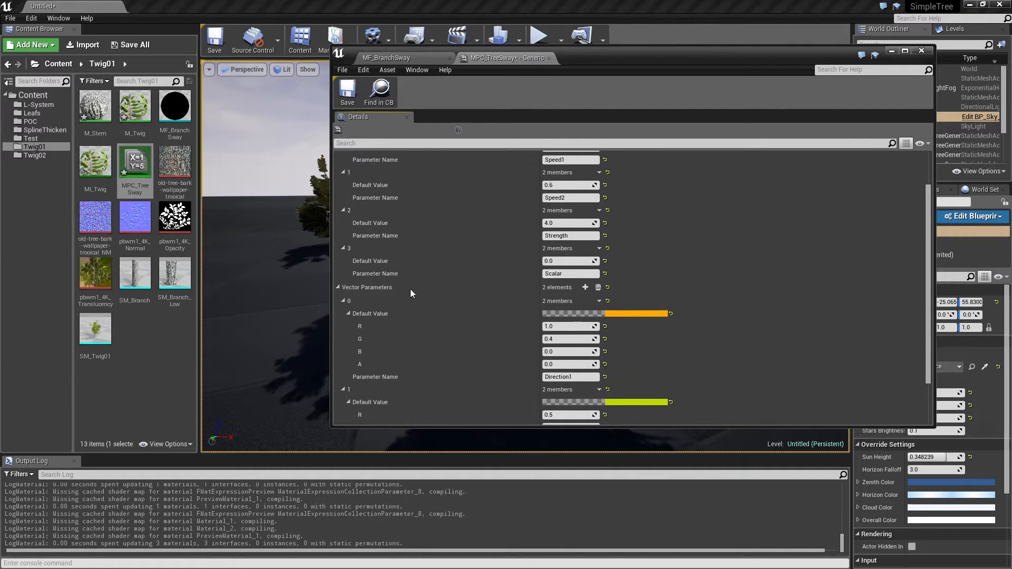
left_click(576, 274)
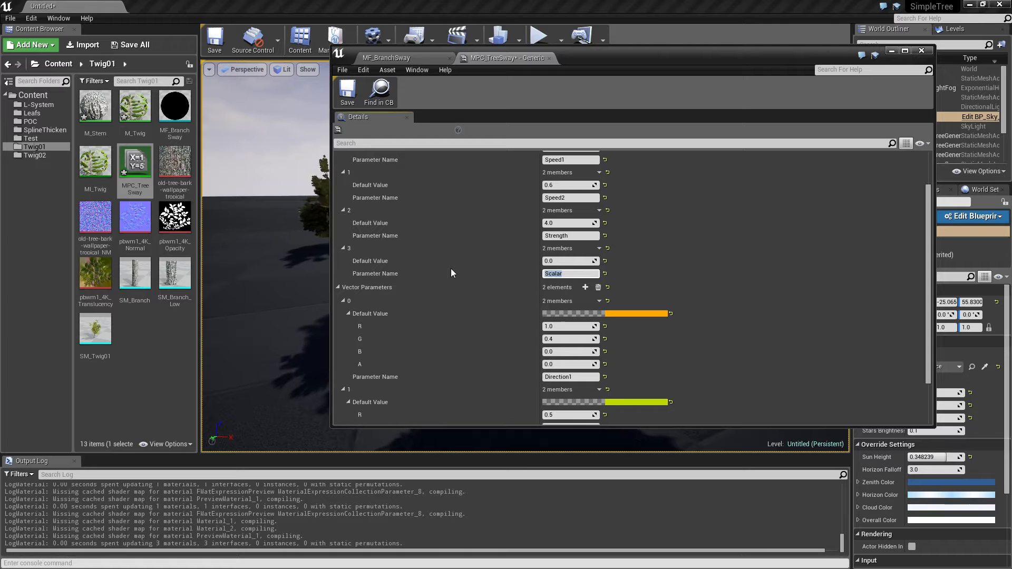
type("Foliage")
key("Return")
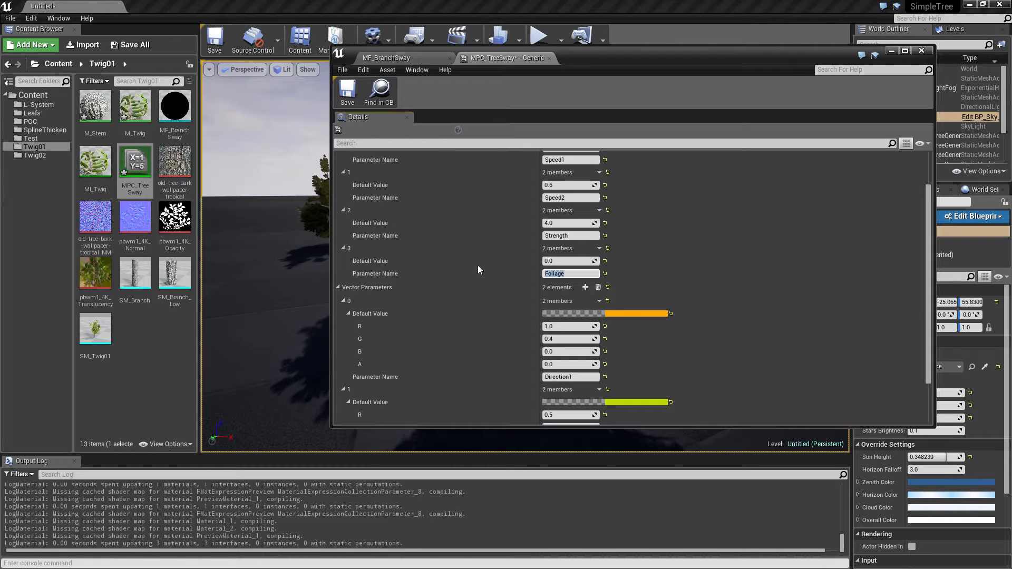
left_click(352, 100)
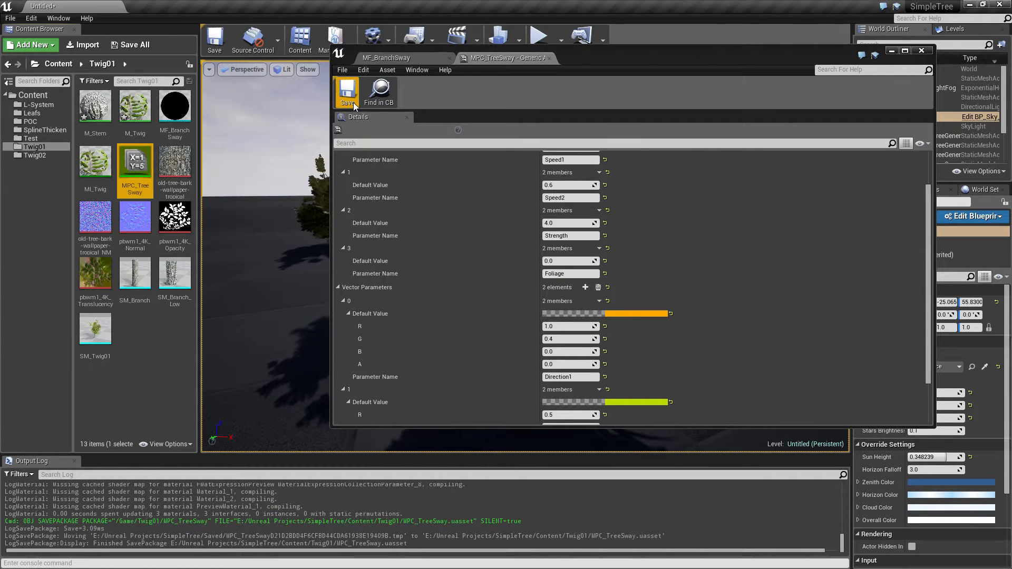
left_click(890, 51)
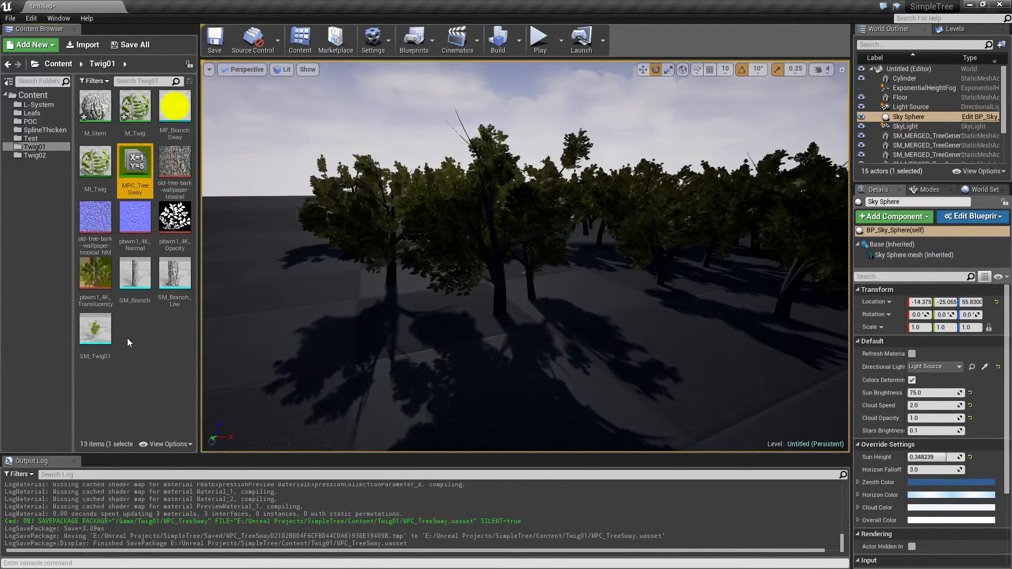
double_click(174, 114)
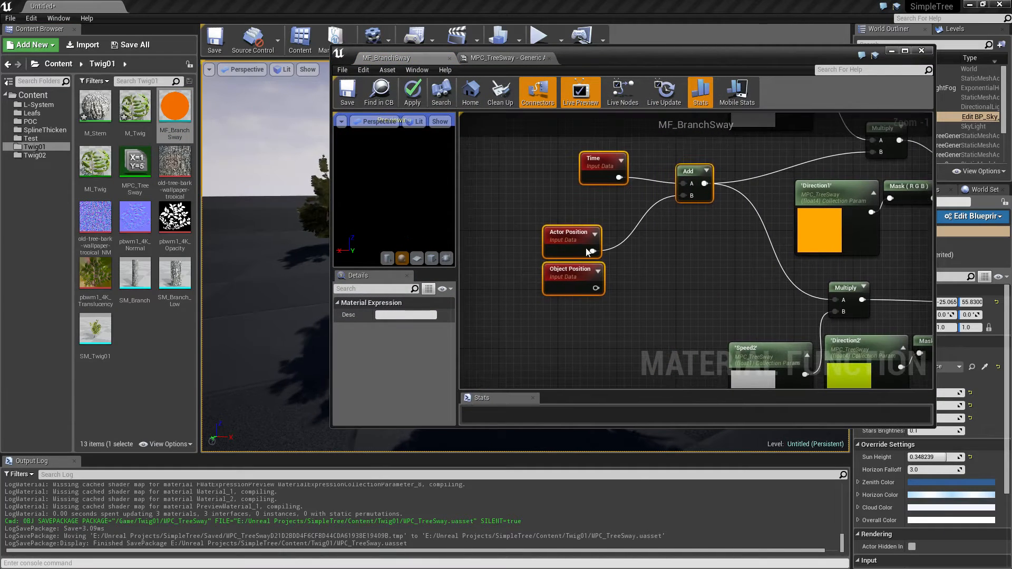
right_click(639, 256)
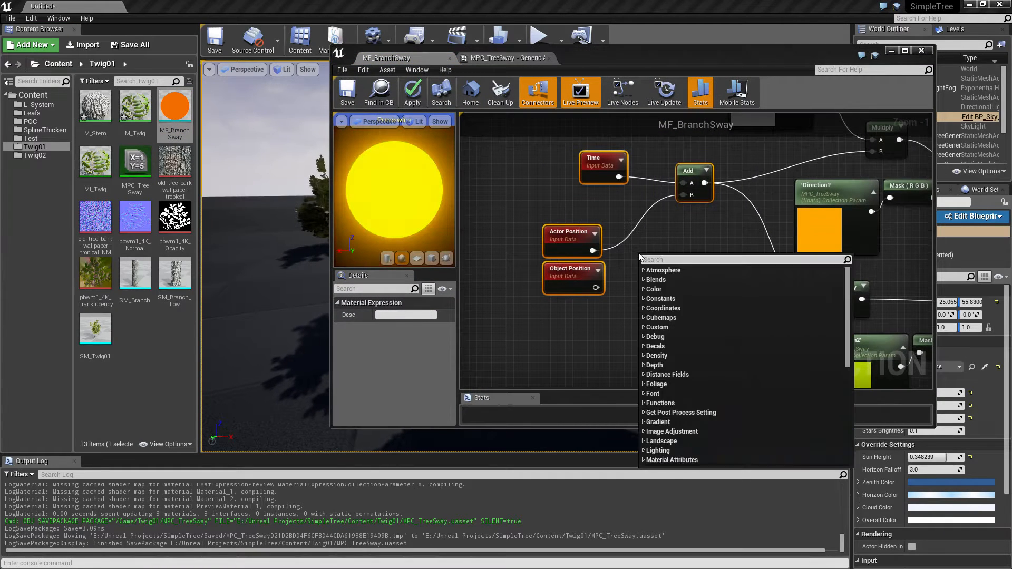
type("switch")
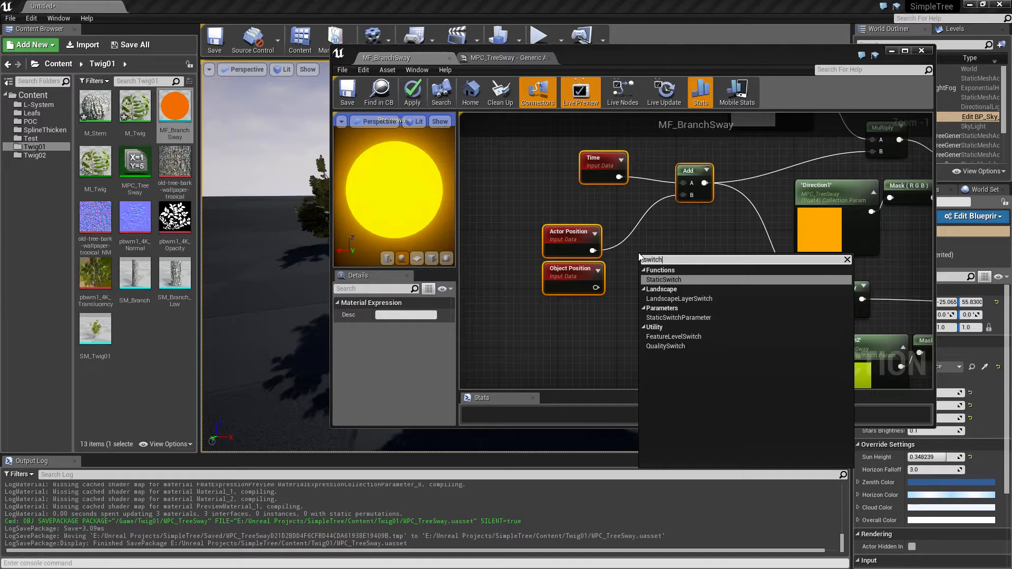
key("Return")
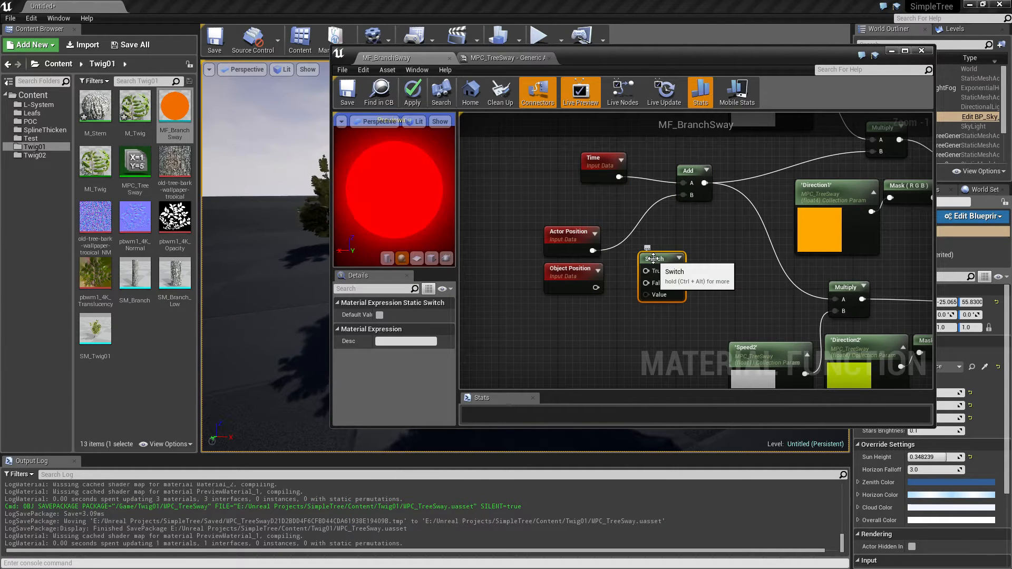
key("Delete")
Move the Actor Position and Object Position nodes away from the Add node and separate them vertically
left_click_drag(542, 232, 514, 239)
left_click(523, 287)
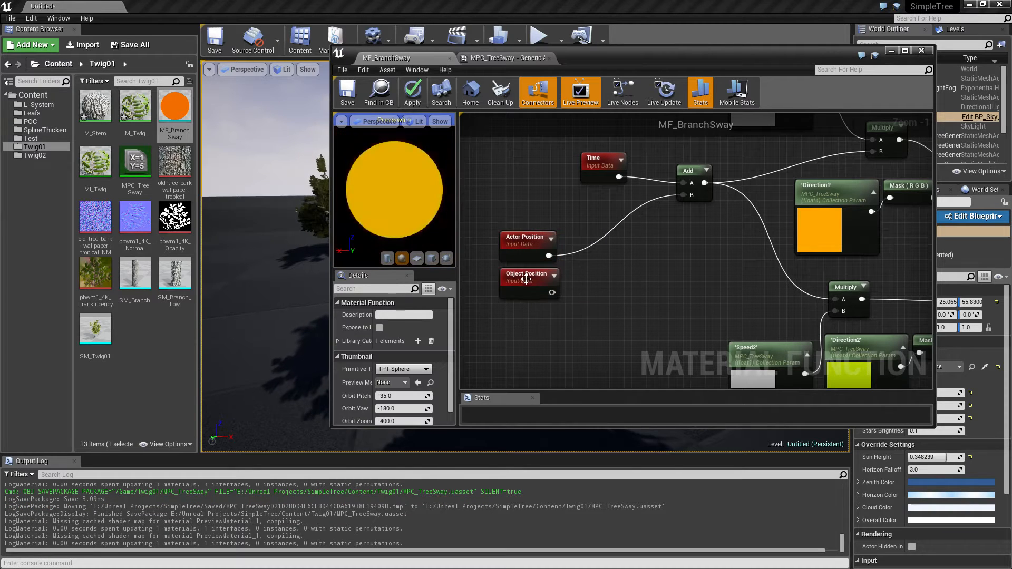
left_click_drag(524, 287, 518, 306)
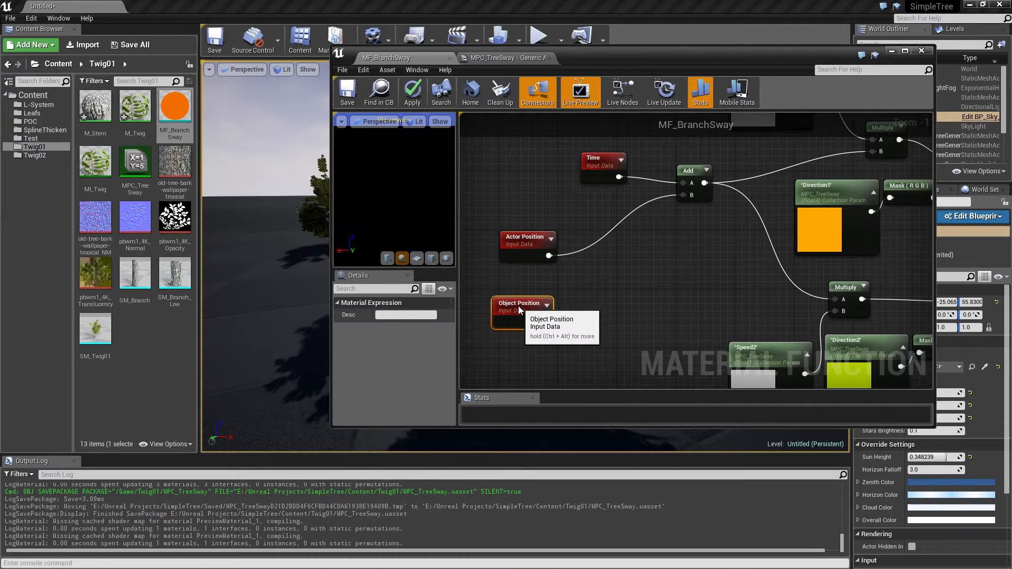
Add a Multiply node beside Actor Position, connect Actor Position to its A input, and shift Actor Position up
left_click(605, 239)
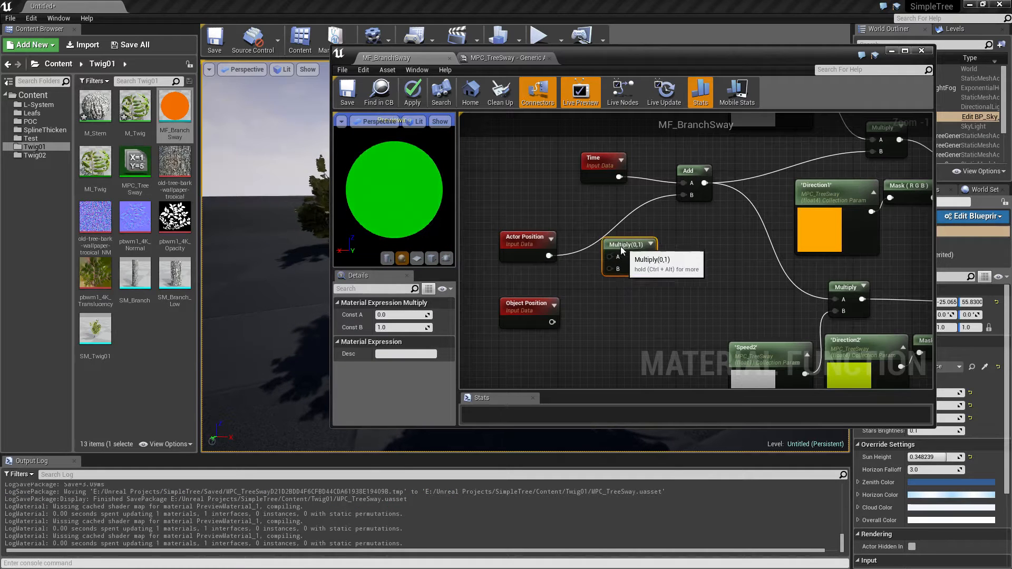
left_click_drag(630, 250, 598, 235)
left_click_drag(548, 255, 523, 212)
Duplicate the Direction1 collection parameter node, place the copy below Actor Position, and move Object Position down clear of it
left_click(816, 188)
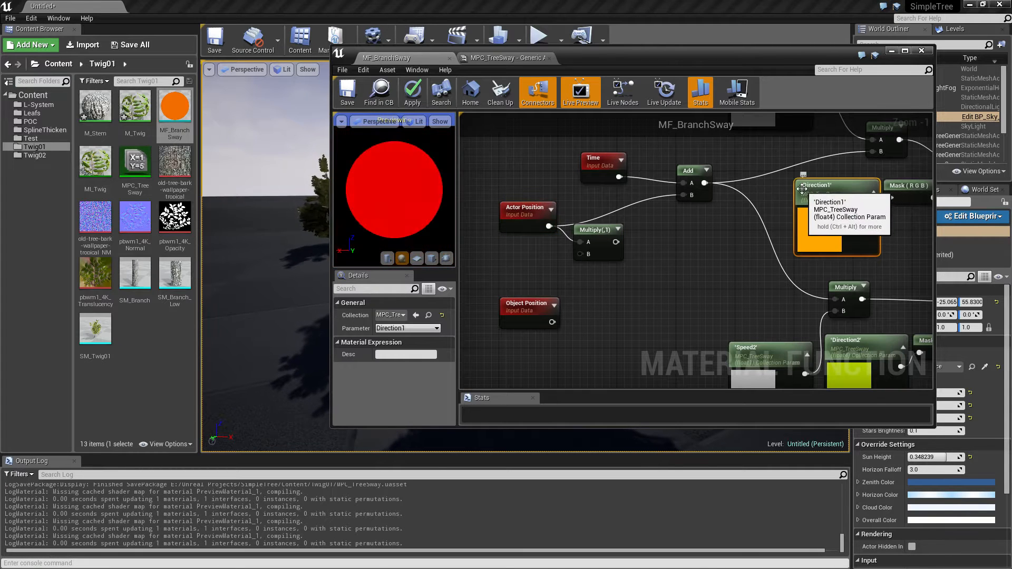
key("ctrl+w")
left_click_drag(780, 267, 494, 253)
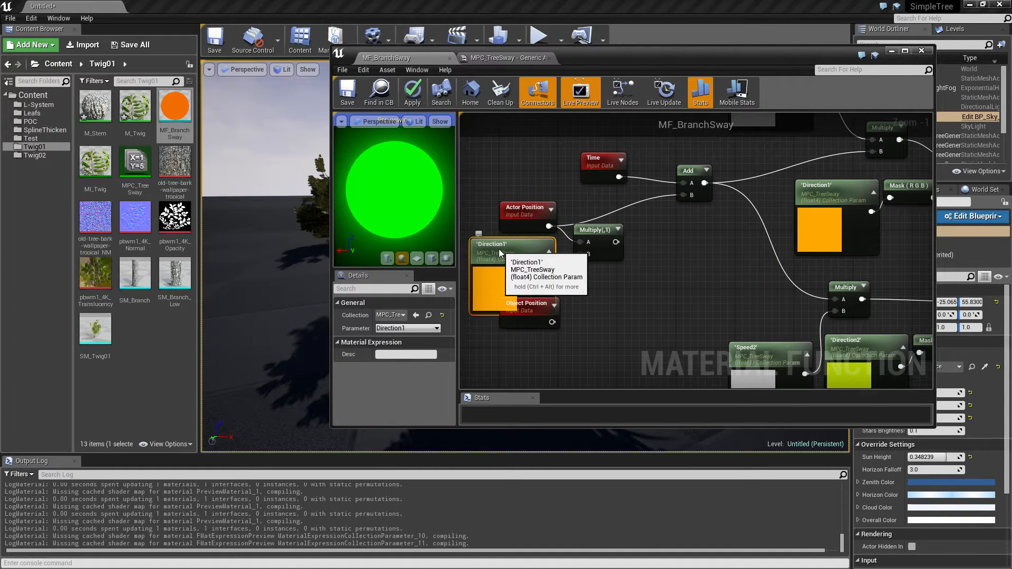
left_click(548, 305)
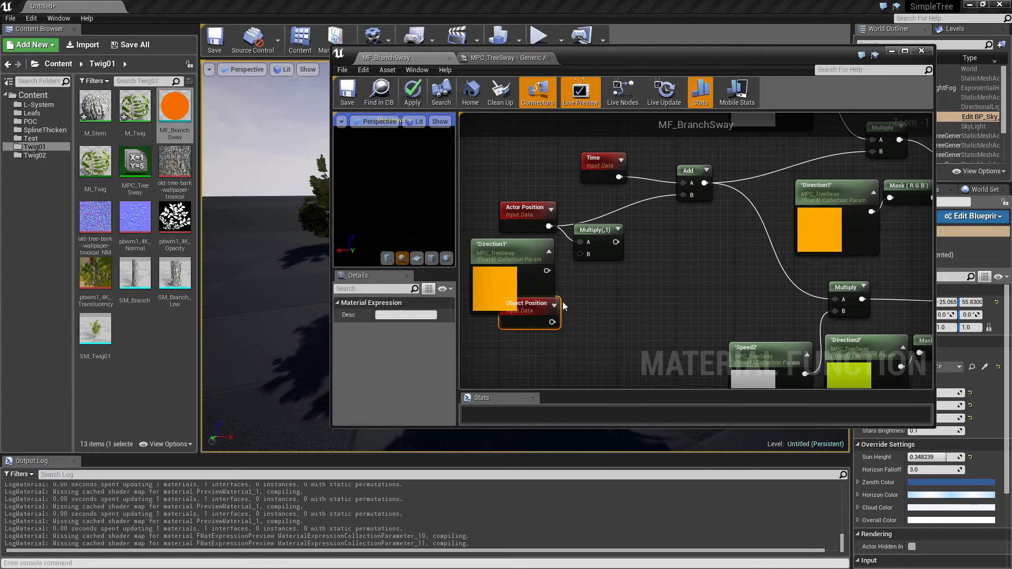
left_click_drag(559, 300, 554, 331)
Set the duplicated node's parameter to Foliage and wire it through the Multiply's B input into the Add node's B input
left_click(500, 285)
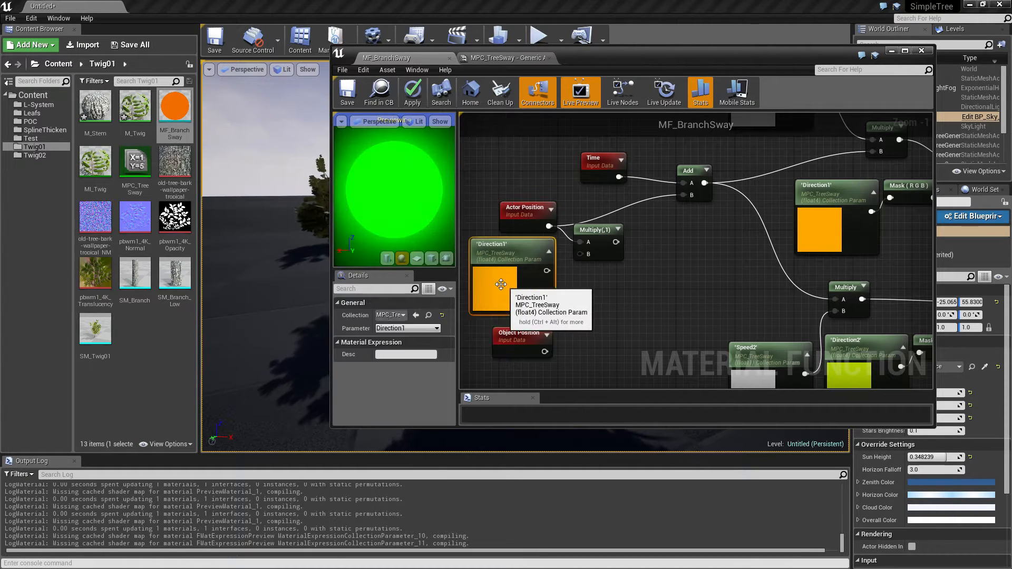
left_click(396, 328)
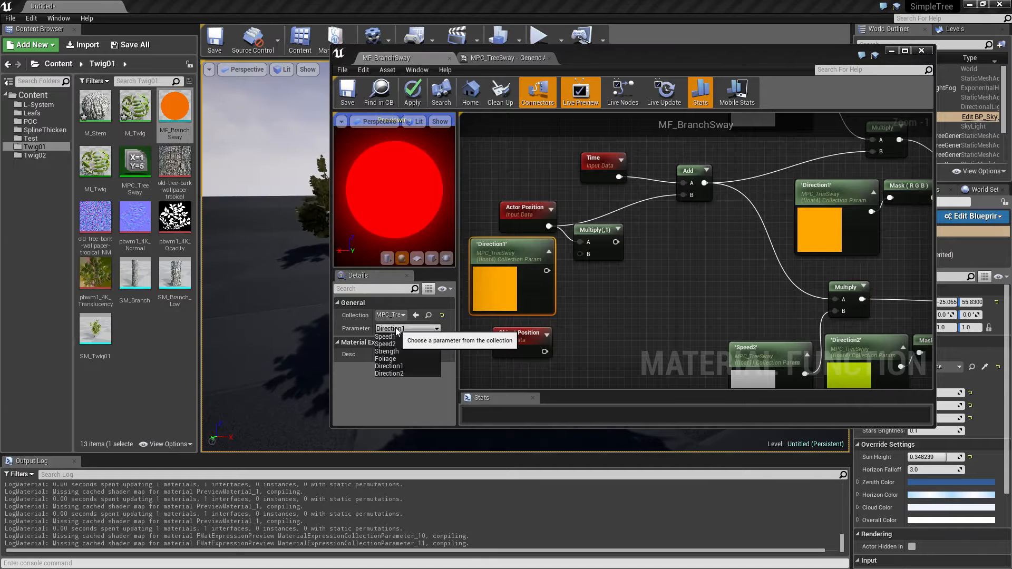
left_click(400, 358)
left_click_drag(546, 271, 580, 254)
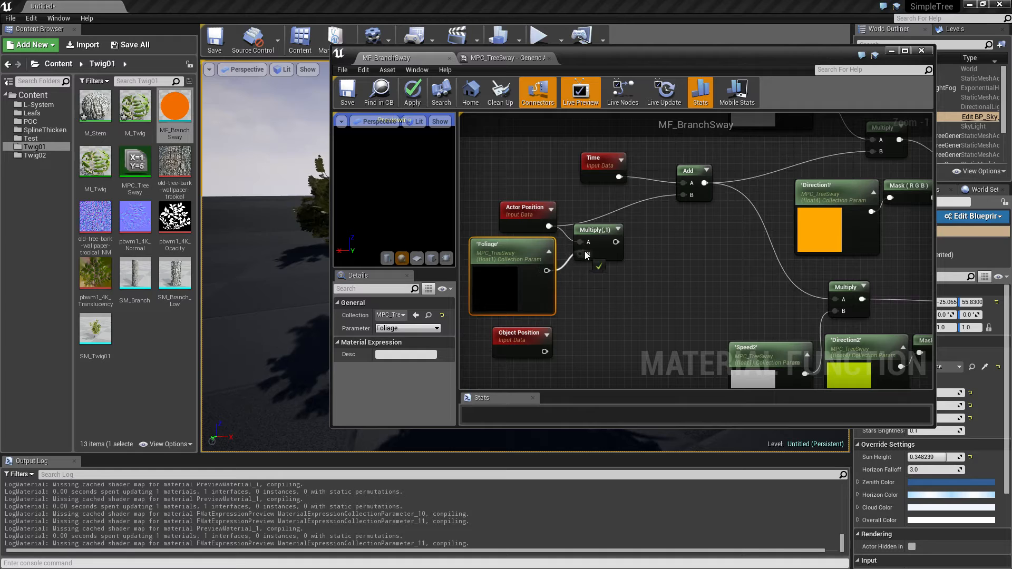
left_click_drag(698, 196, 688, 196)
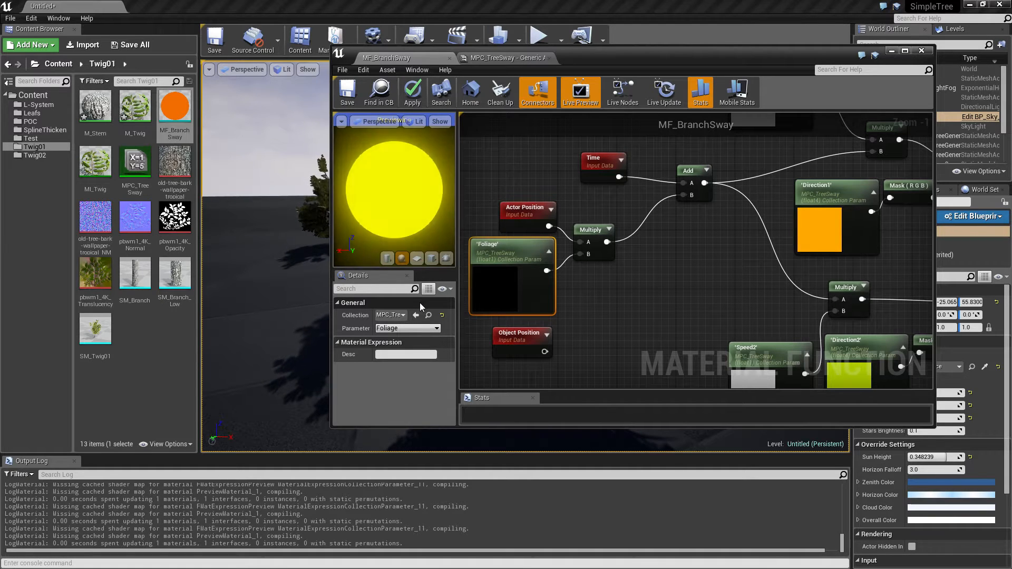
Move the Foliage node further left and insert a One Minus (1-x) node between it and the Multiply's B input
left_click(576, 299)
right_click_drag(577, 299, 664, 271)
left_click_drag(601, 237, 542, 237)
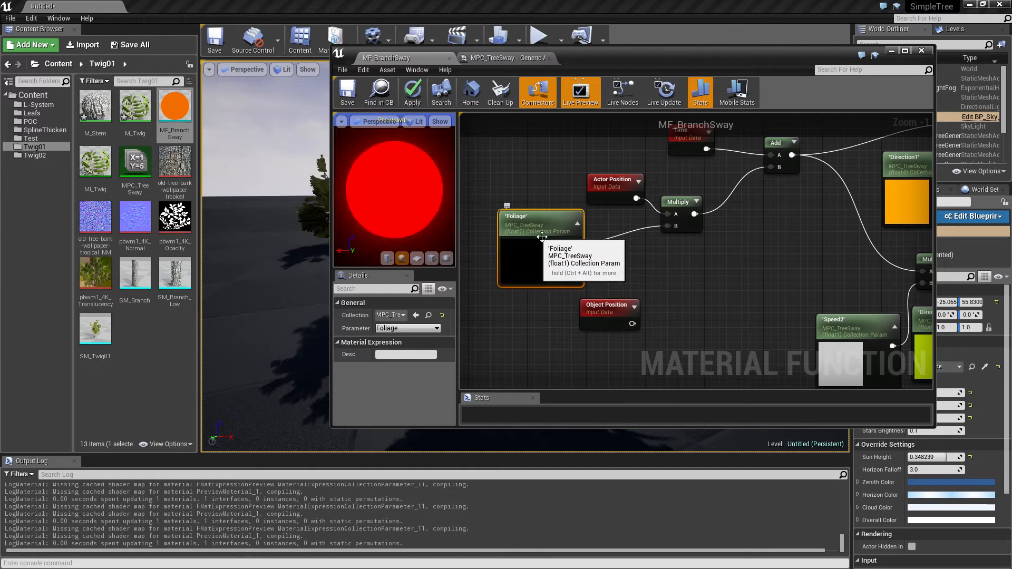
left_click(604, 230)
left_click_drag(630, 247, 667, 226)
left_click_drag(574, 242, 607, 220)
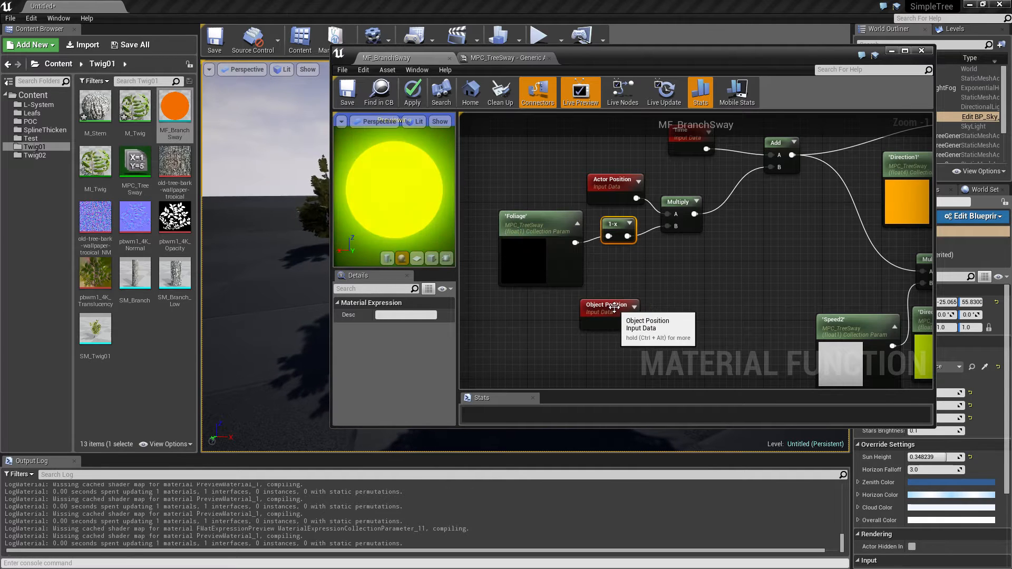
Add a second Multiply node with Foliage connected to input A and Object Position to input B
left_click(666, 287)
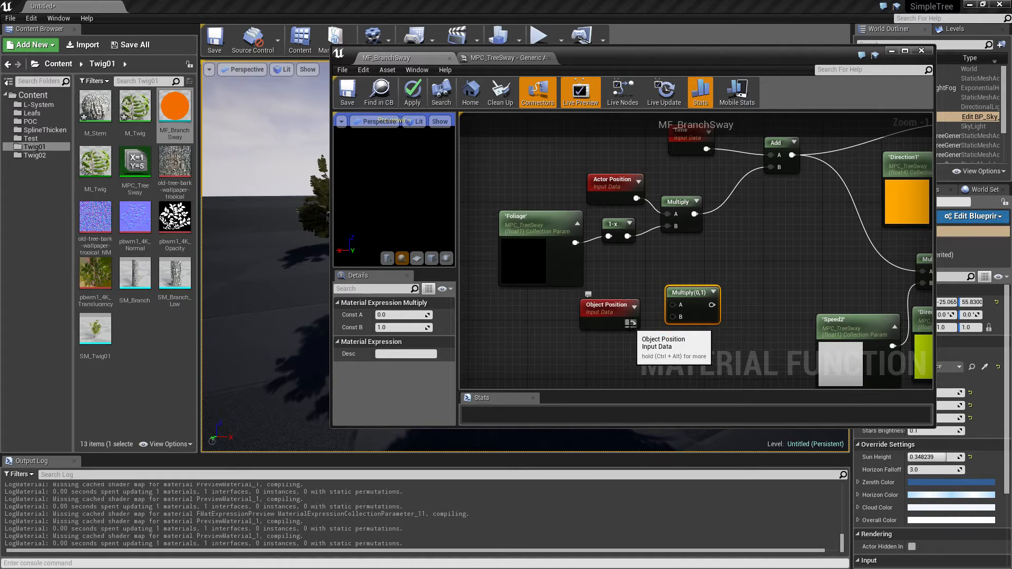
left_click_drag(630, 323, 672, 317)
left_click_drag(573, 242, 680, 277)
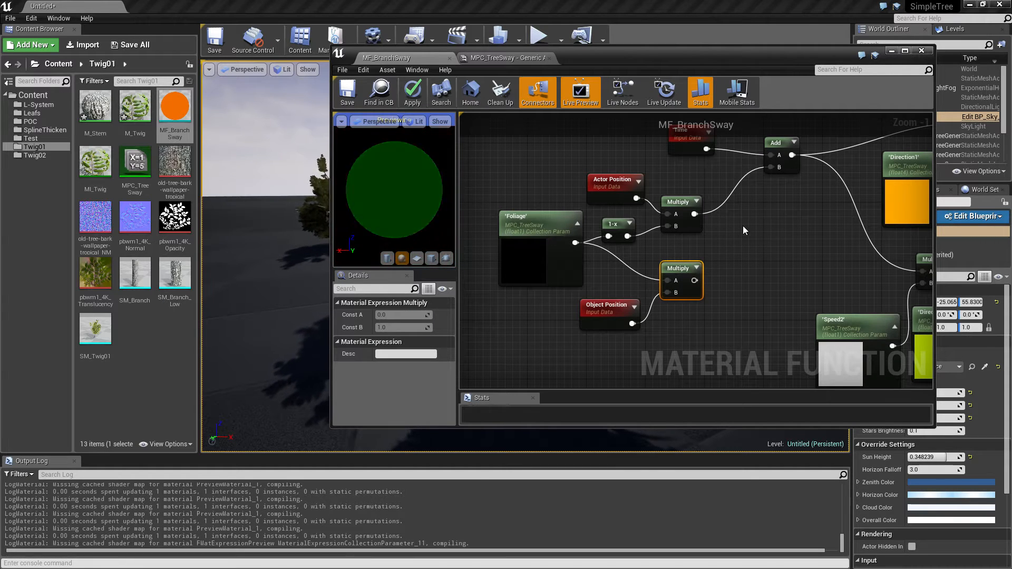
Sum the two Multiply outputs in a new Add node feeding the Time Add's B input, and reposition the Time Add
left_click(734, 239)
left_click_drag(695, 214, 745, 236)
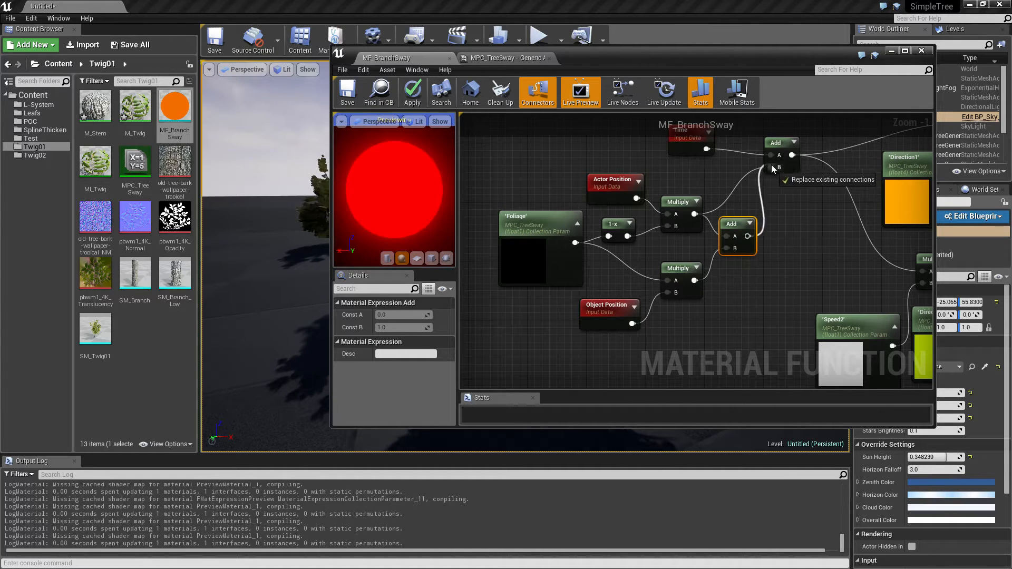
right_click_drag(693, 171, 638, 201)
left_click_drag(718, 168, 725, 197)
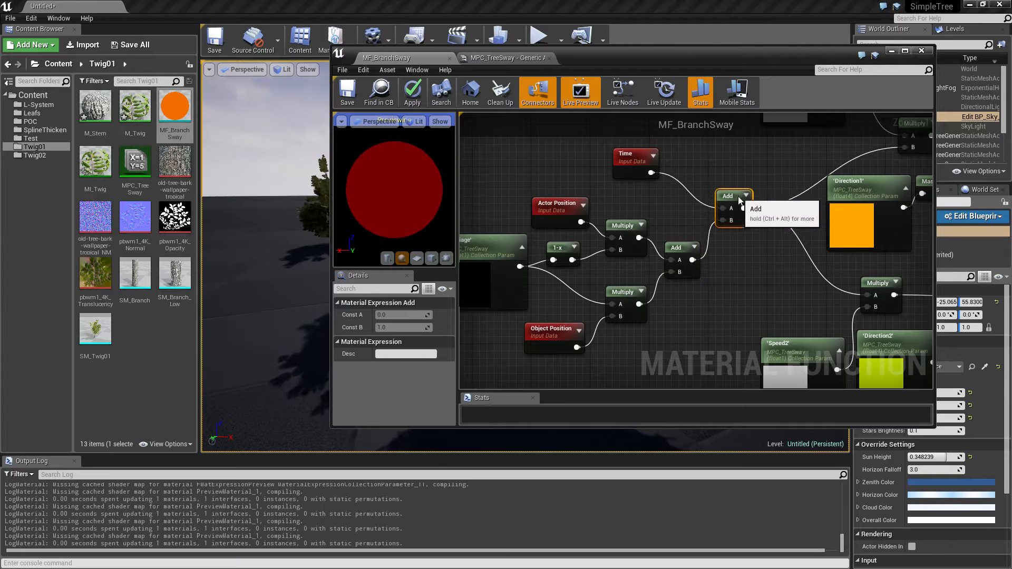
right_click_drag(614, 179, 702, 179)
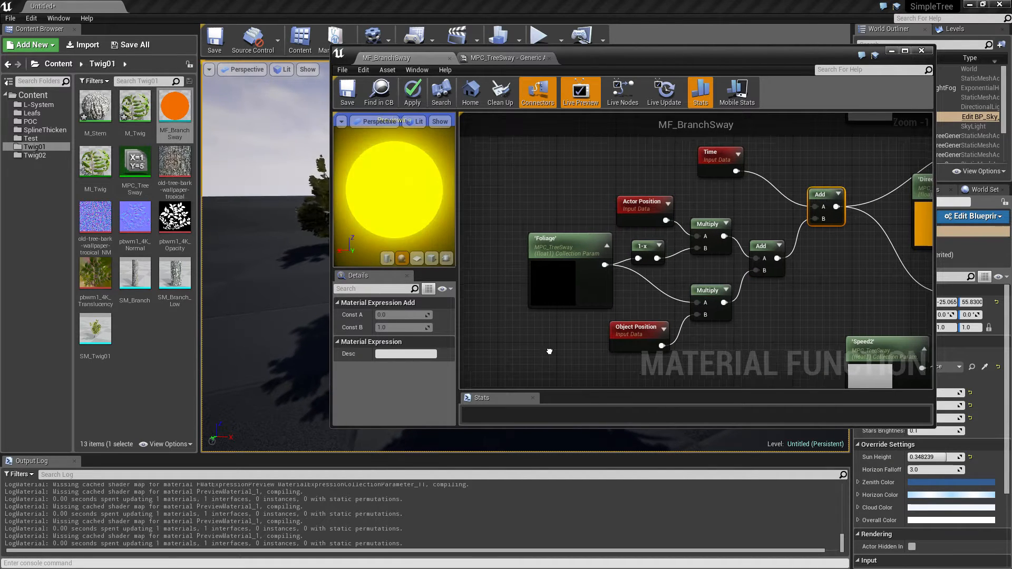
right_click_drag(629, 376, 602, 378)
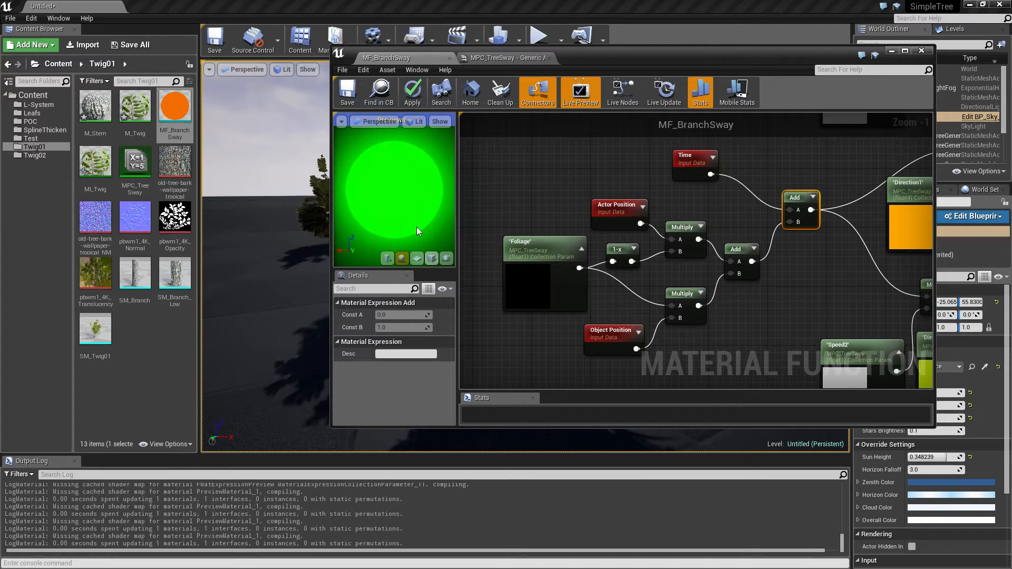
Save MF_BranchSway, and save and close the MPC_TreeSway collection
key("ctrl+s")
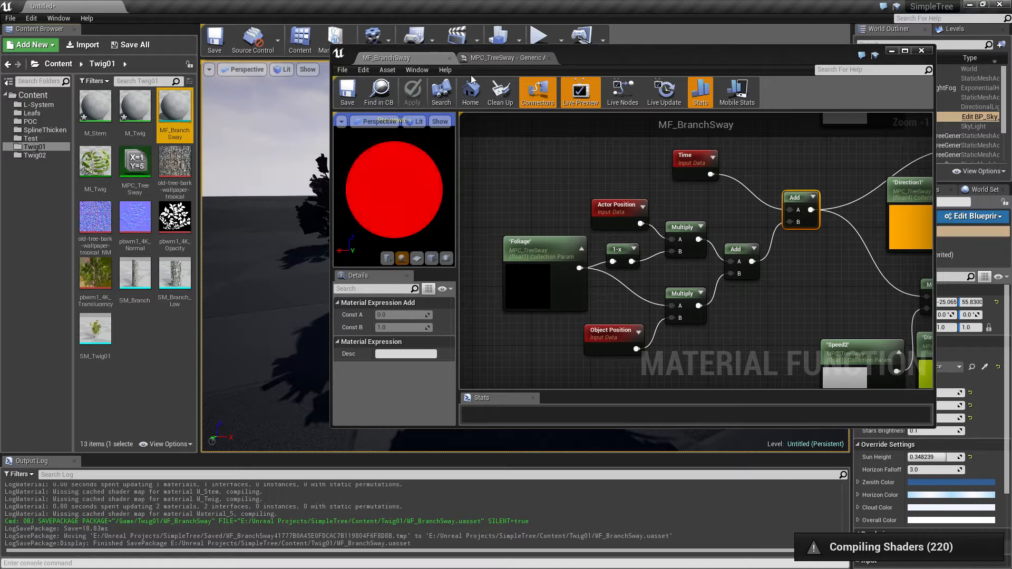
left_click(518, 62)
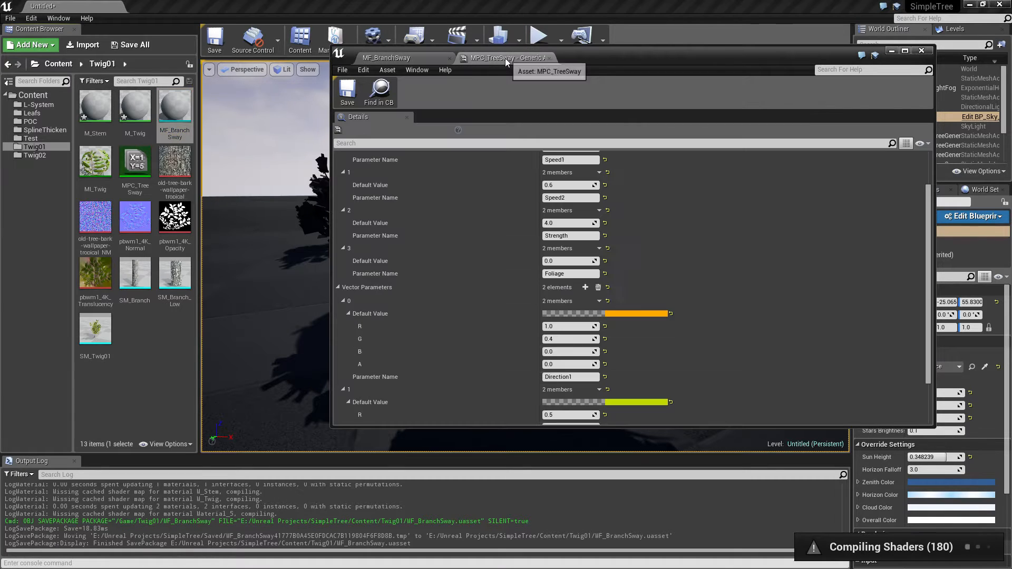
left_click(343, 100)
left_click(549, 58)
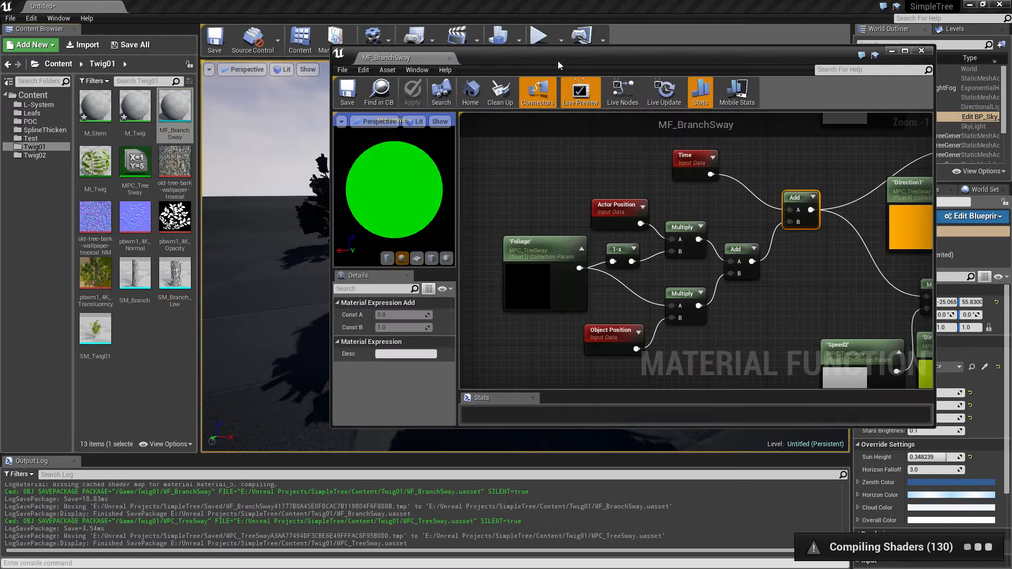
Leave the MF_BranchSway editor, then set the Foliage parameter's default value to 1 in MPC_TreeSway and save the collection
left_click(916, 51)
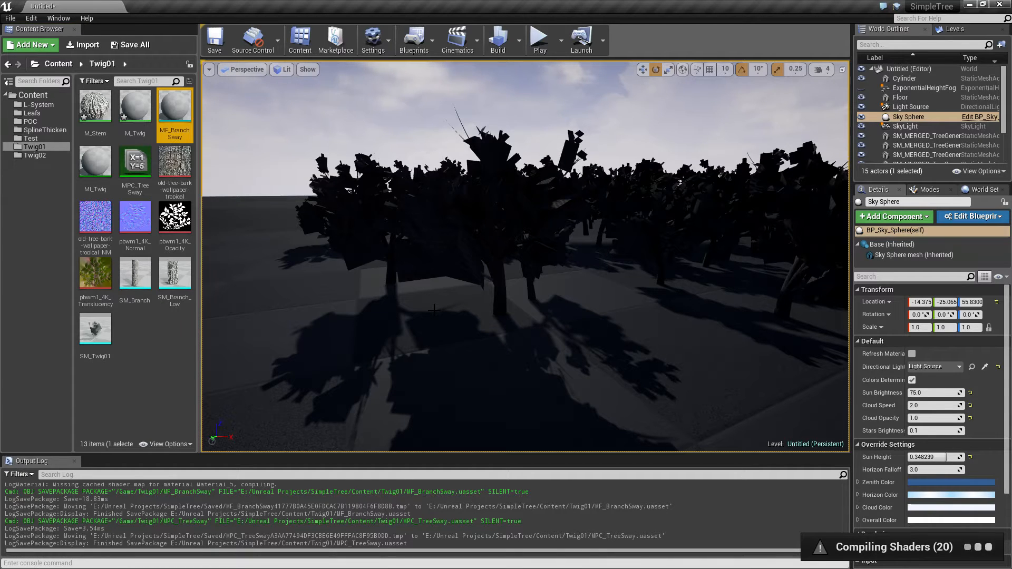
right_click_drag(433, 309, 548, 317)
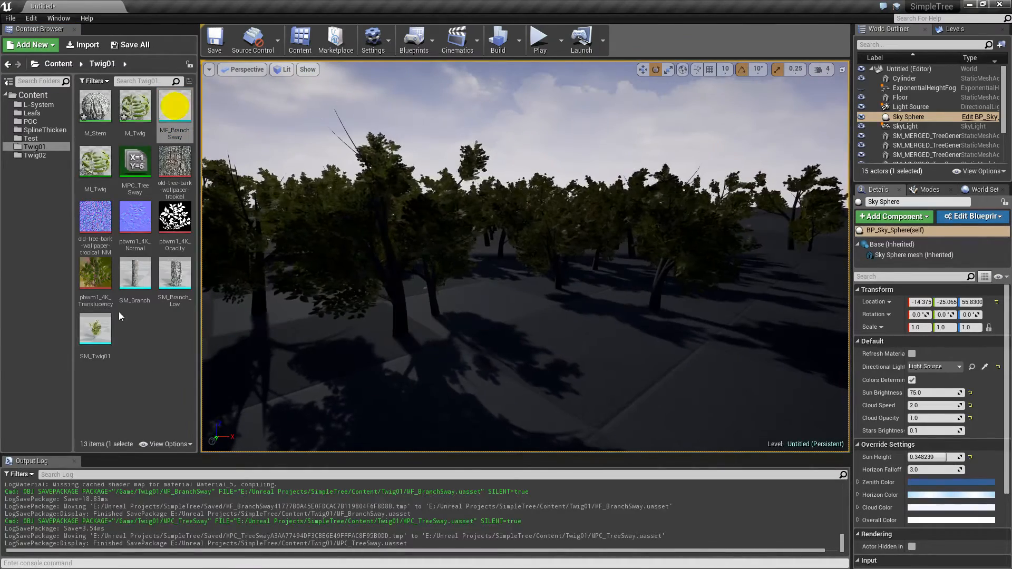
double_click(143, 168)
scroll(485, 352, "down", 2)
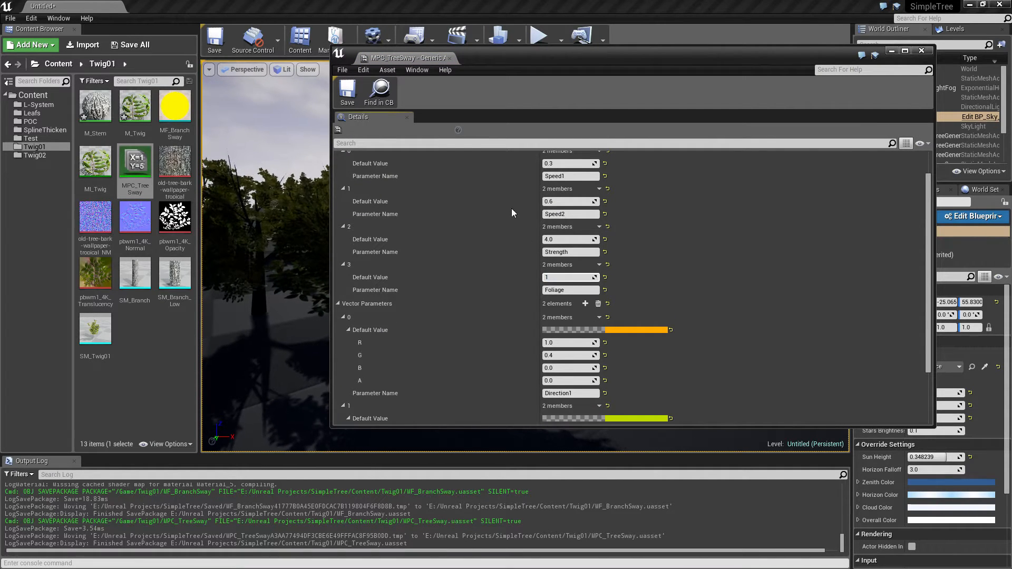
key("Return")
left_click(347, 92)
left_click(379, 95)
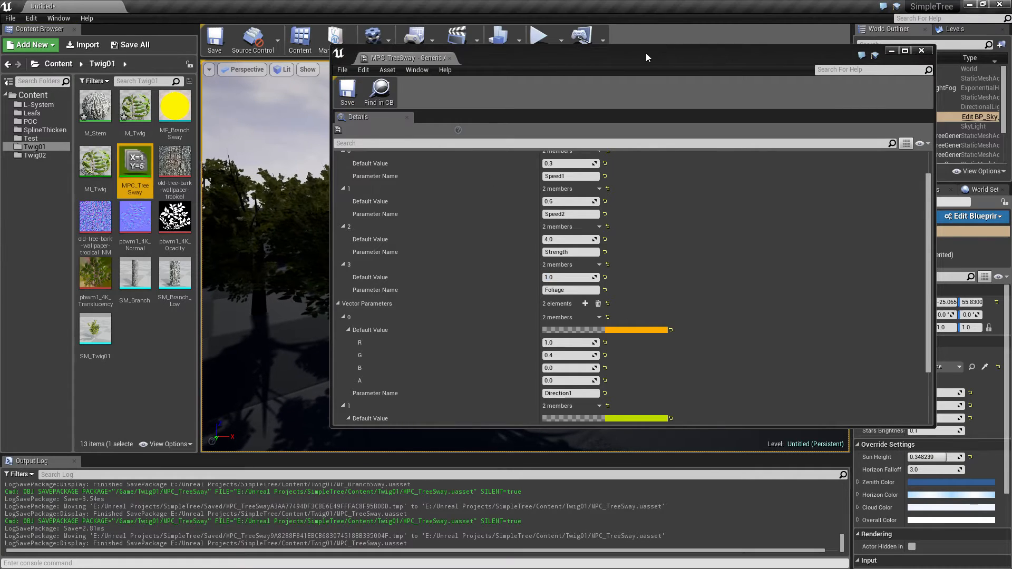
Examine how the foliage trees and the TreeGenerator3 tree sway in the level, with the parameter collection moved out of the way
left_click_drag(642, 56, 490, 441)
left_click(434, 327)
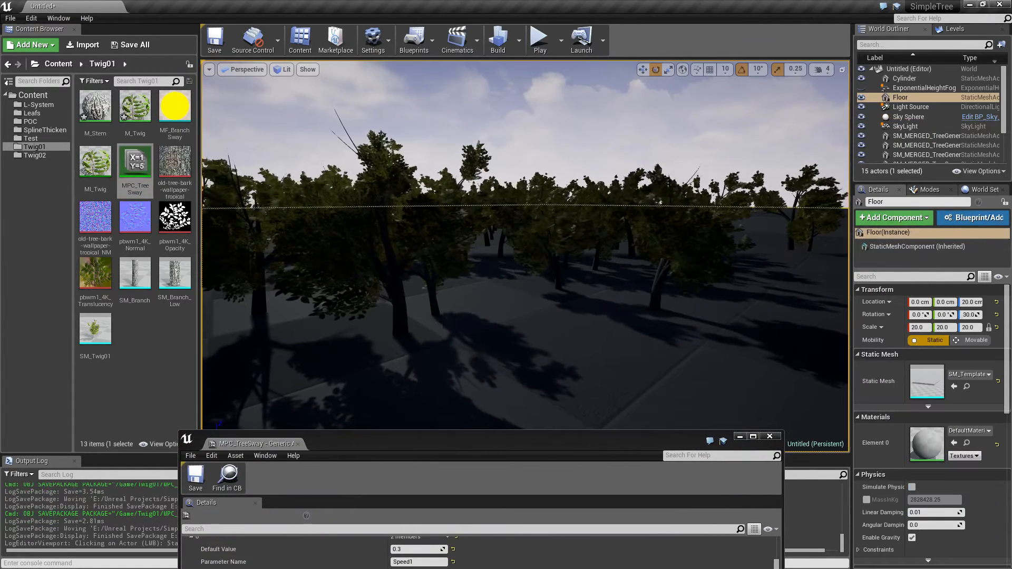
key("f")
left_click(373, 167)
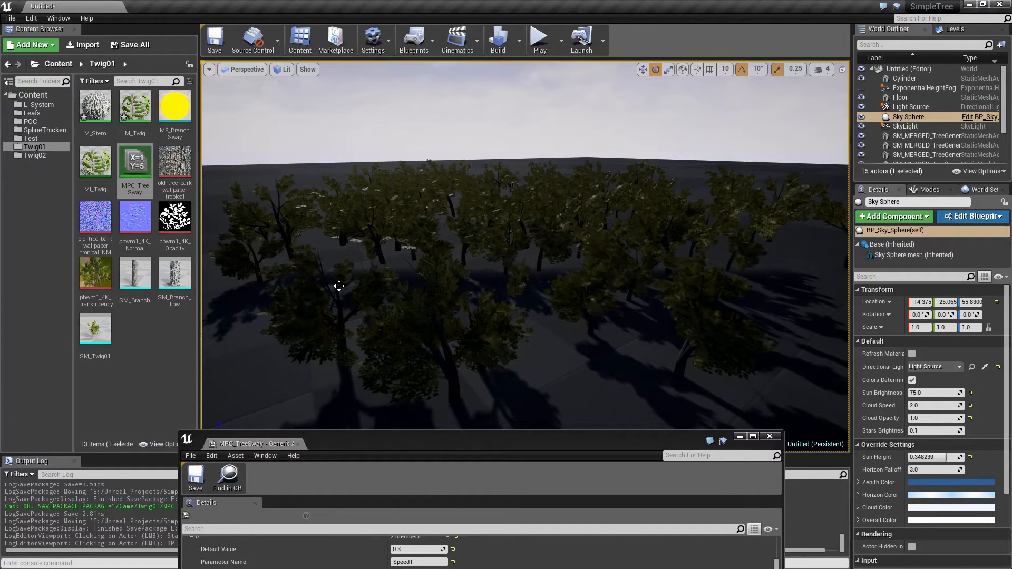
right_click_drag(339, 286, 312, 279)
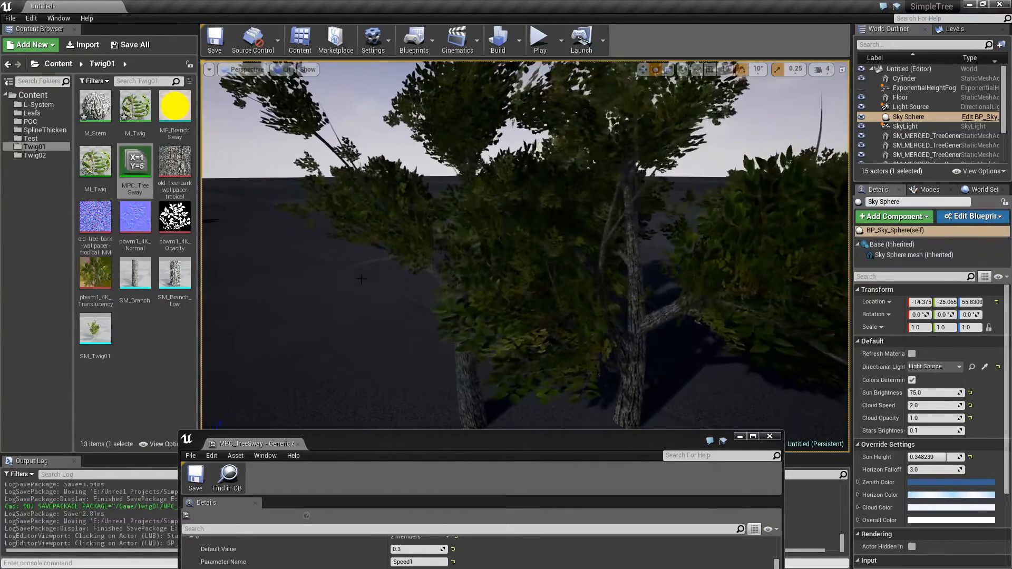
right_click_drag(312, 280, 516, 205)
left_click(454, 346)
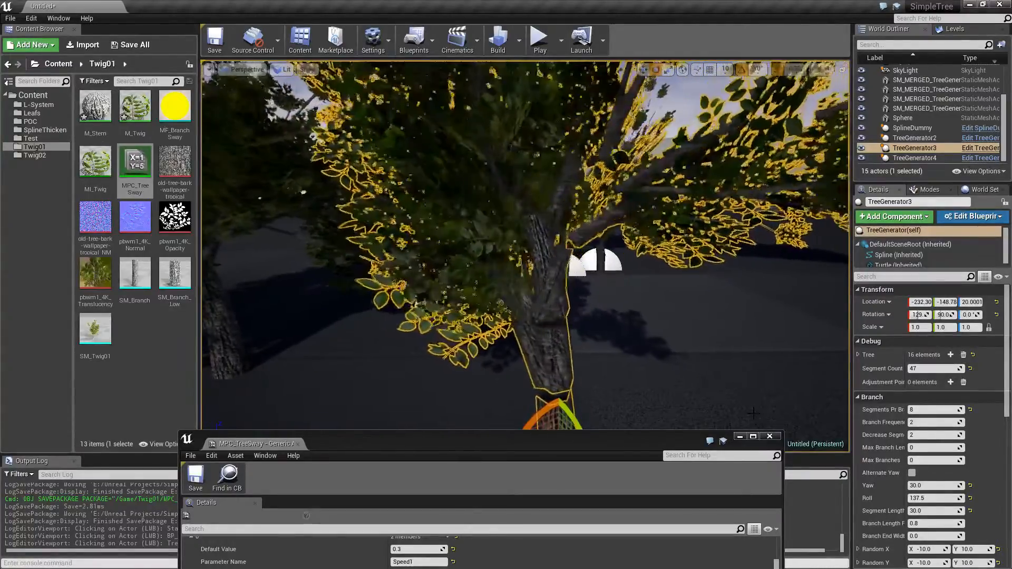
mouse_move(752, 414)
left_mouse_down()
mouse_move(753, 395)
mouse_move(752, 416)
left_mouse_up()
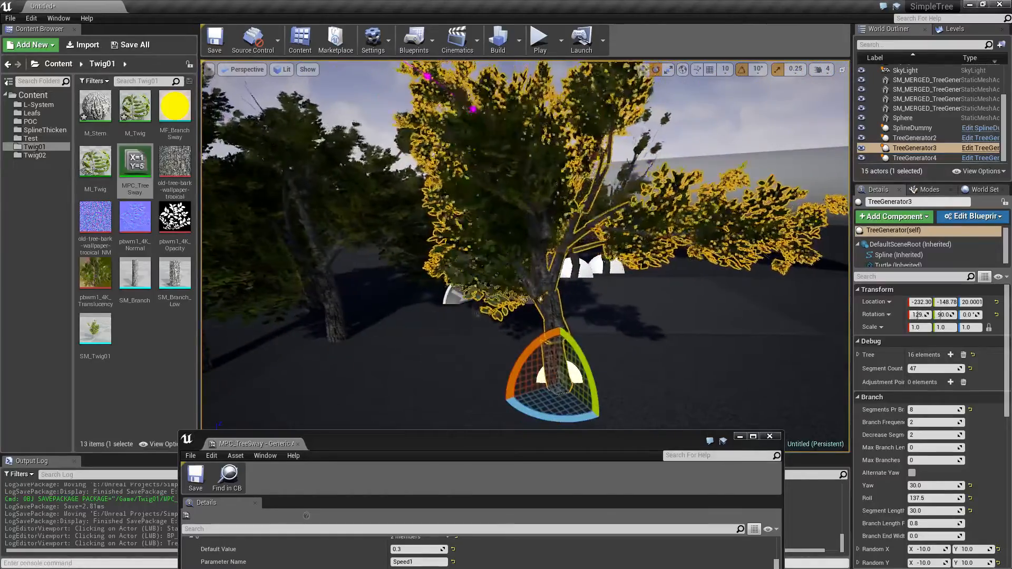
Set the Foliage parameter's default value to 0 in MPC_TreeSway and save the collection
double_click(135, 202)
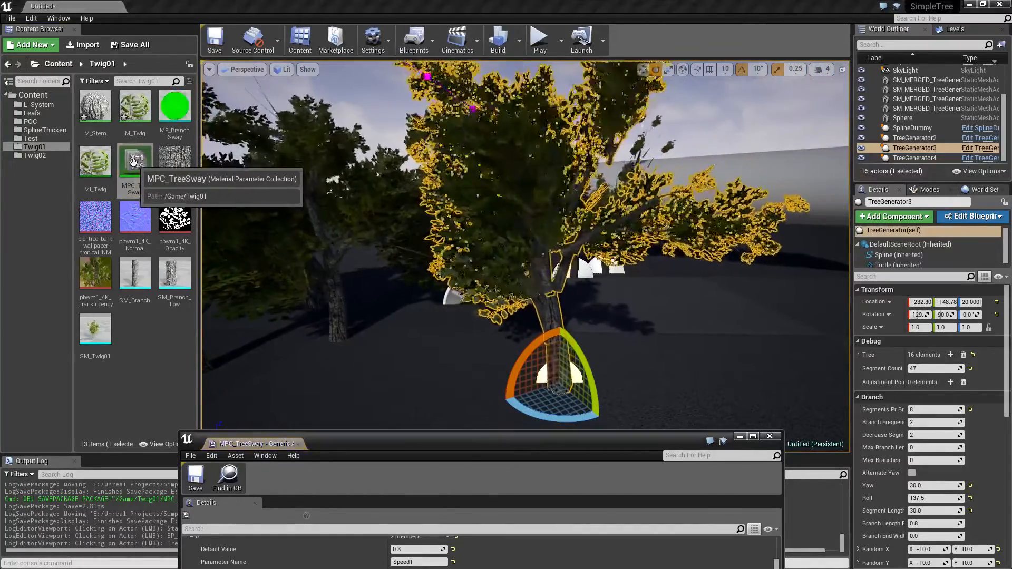
left_click_drag(364, 450, 507, 171)
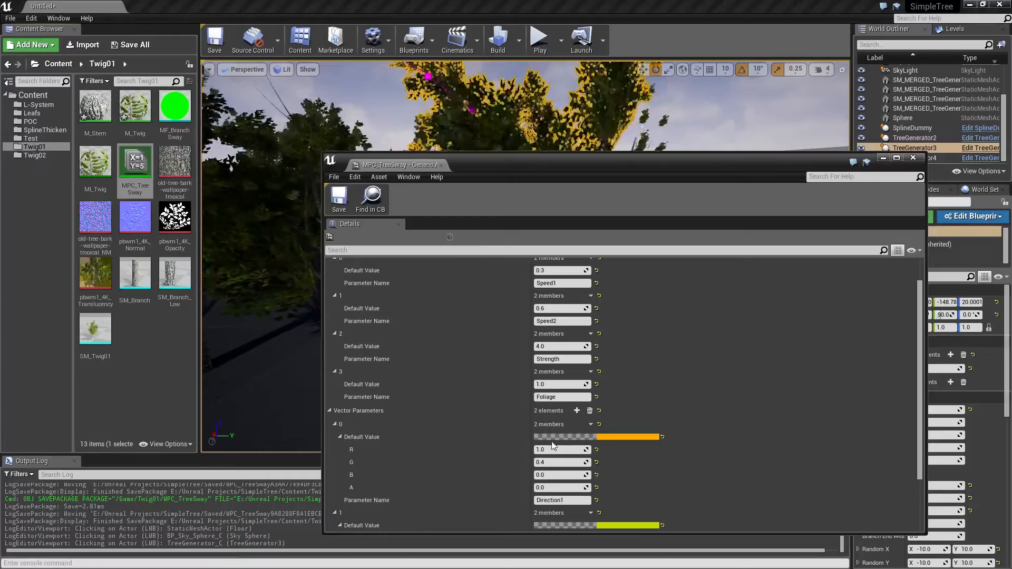
left_click(545, 385)
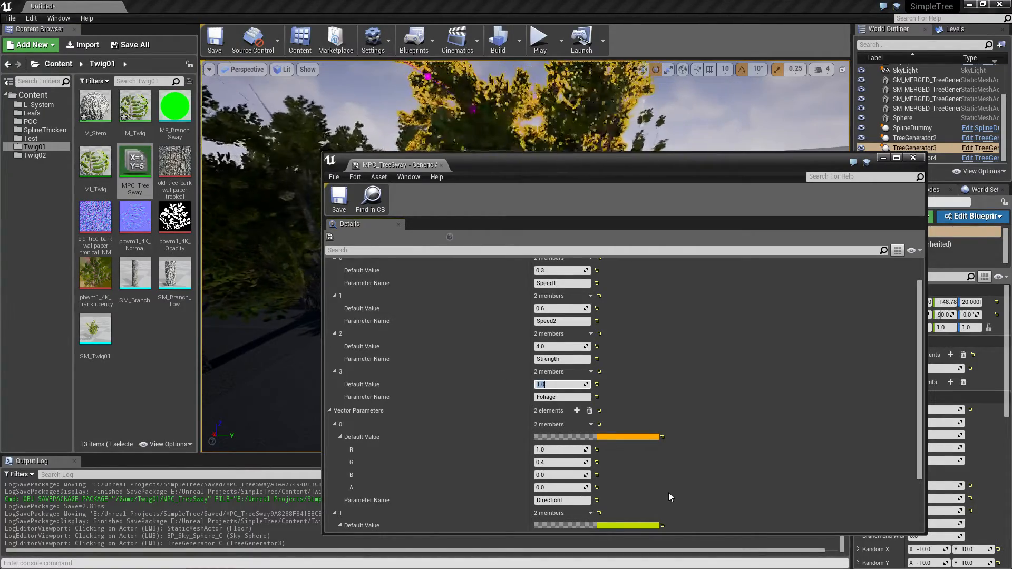
type("0")
key("Return")
left_click(339, 197)
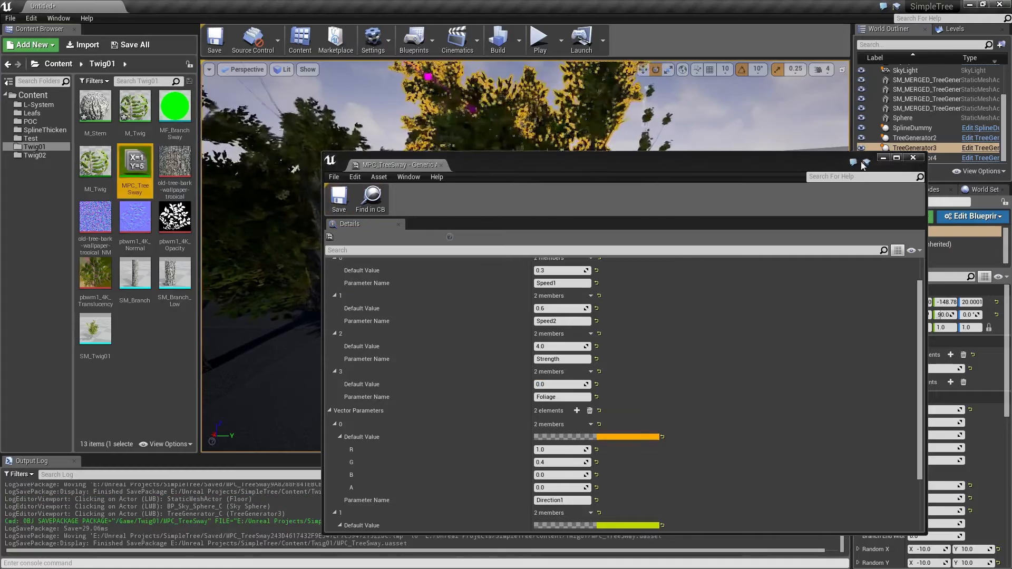
left_click(372, 198)
Compare the sway of the painted foliage trees with that of TreeGenerator3, keeping the MPC_TreeSway parameters open alongside the level
right_click_drag(526, 256, 551, 335)
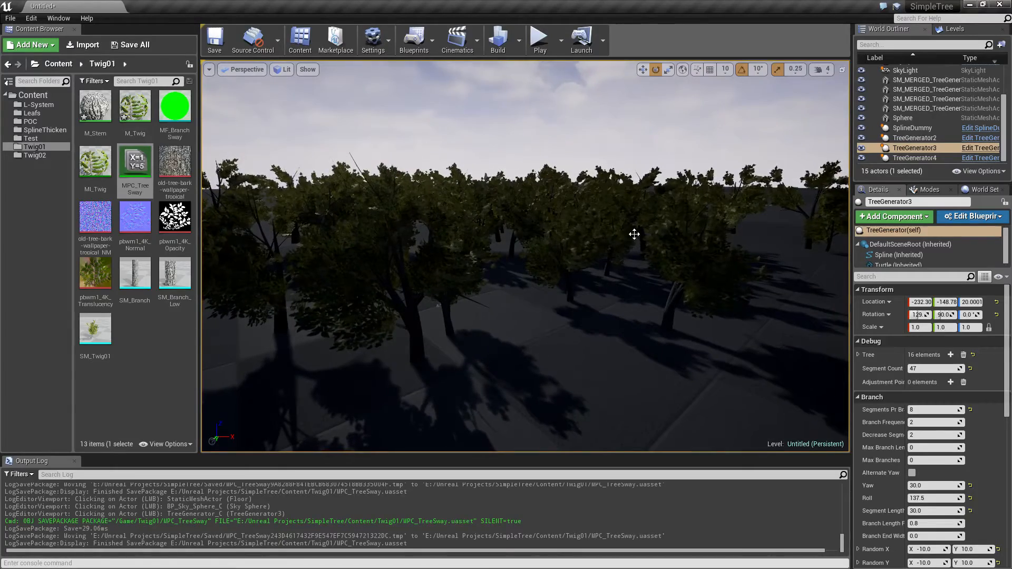
right_click_drag(413, 253, 405, 258)
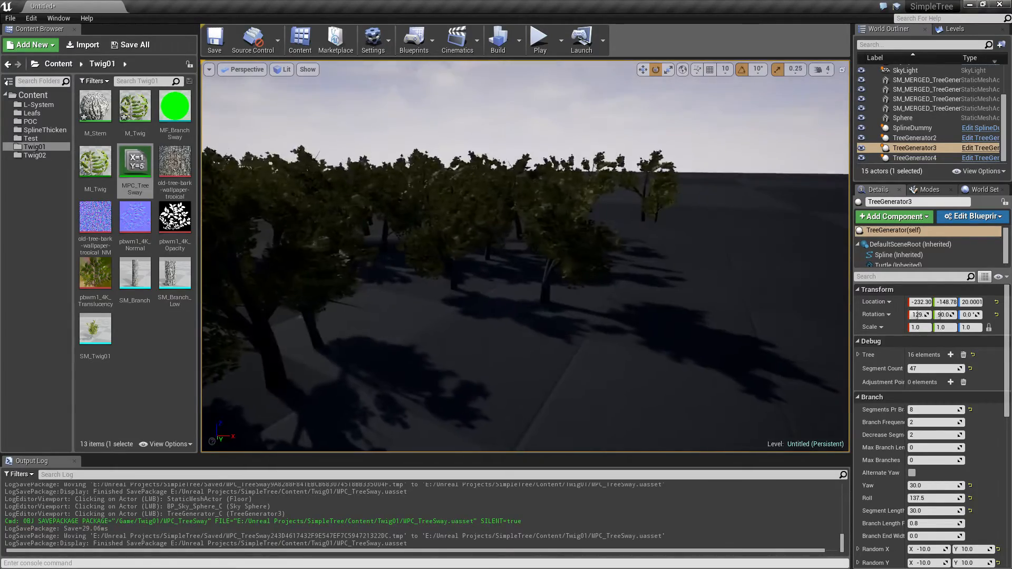
key("f")
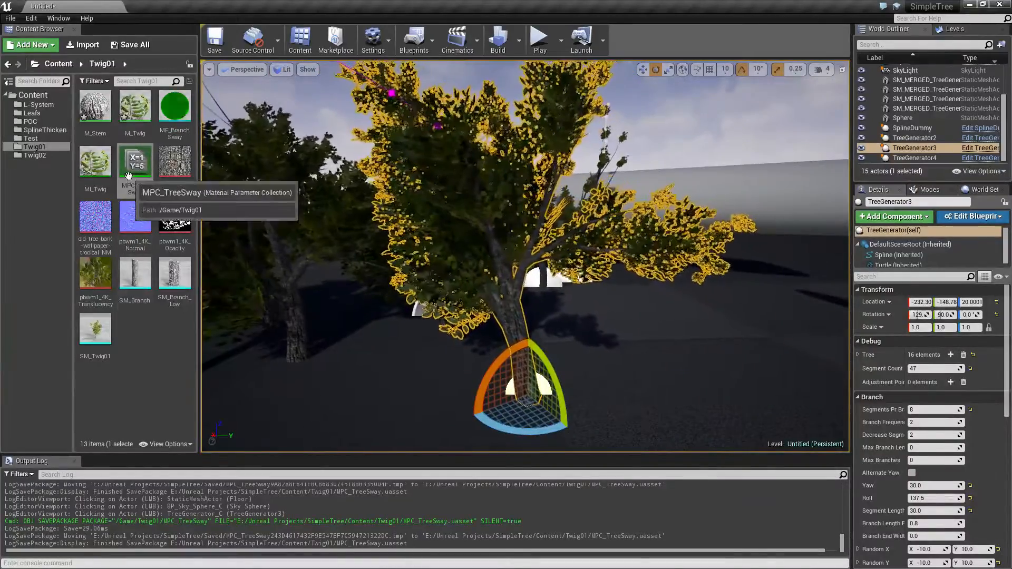
double_click(128, 175)
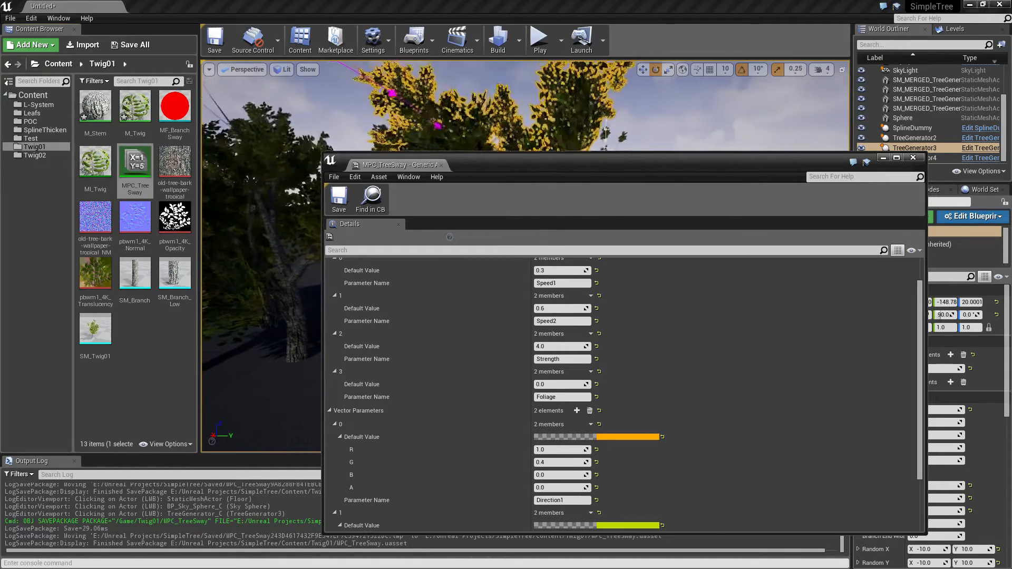
right_click_drag(261, 263, 266, 290)
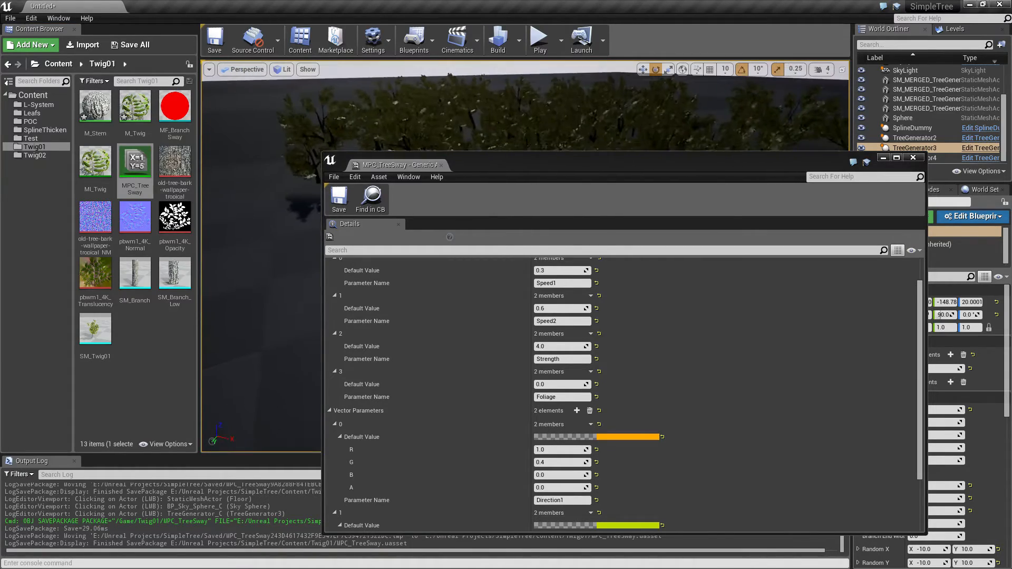
left_click_drag(558, 170, 506, 328)
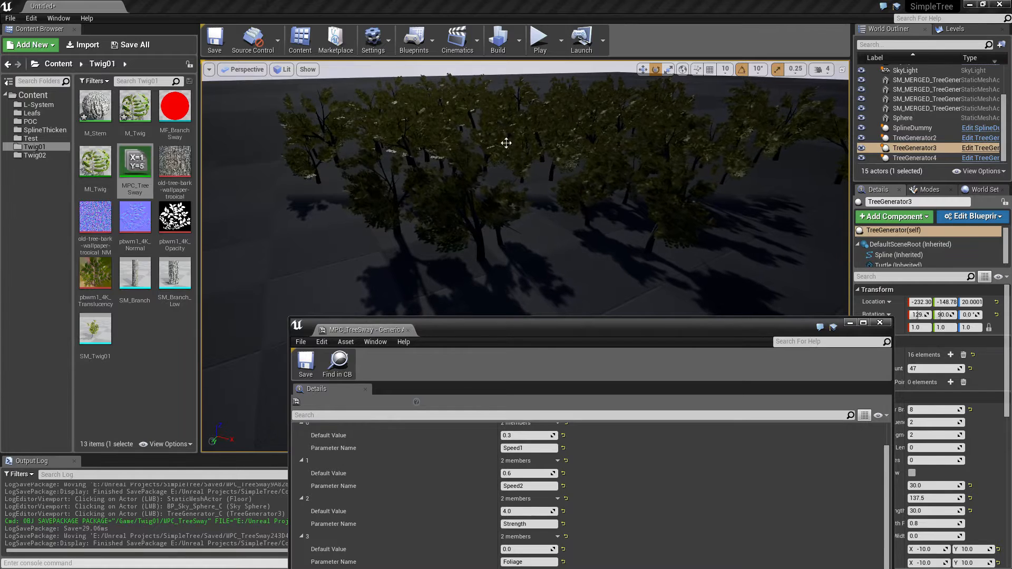
left_click_drag(503, 336, 608, 160)
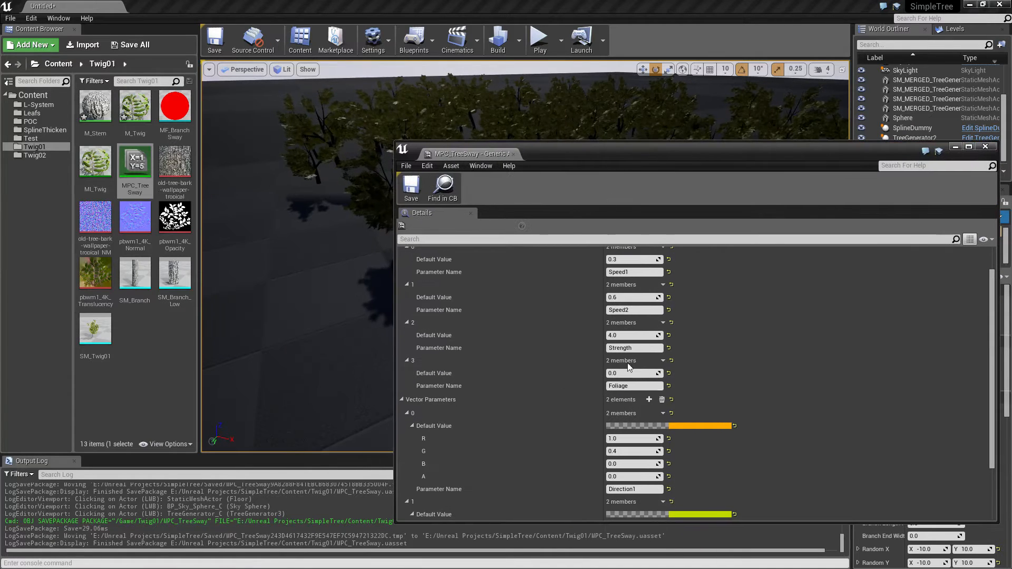
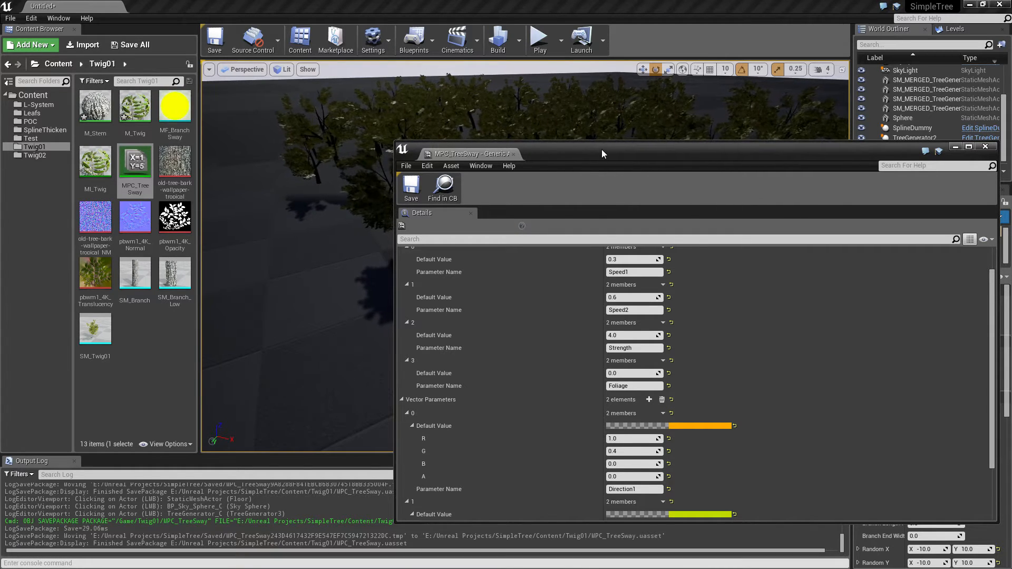
left_click_drag(602, 149, 415, 227)
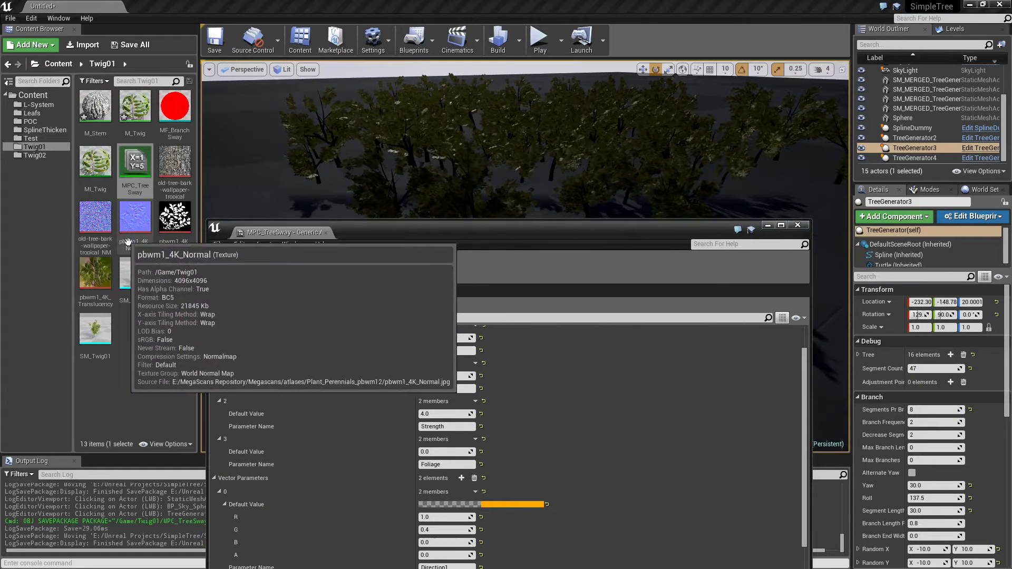
left_click_drag(448, 232, 404, 333)
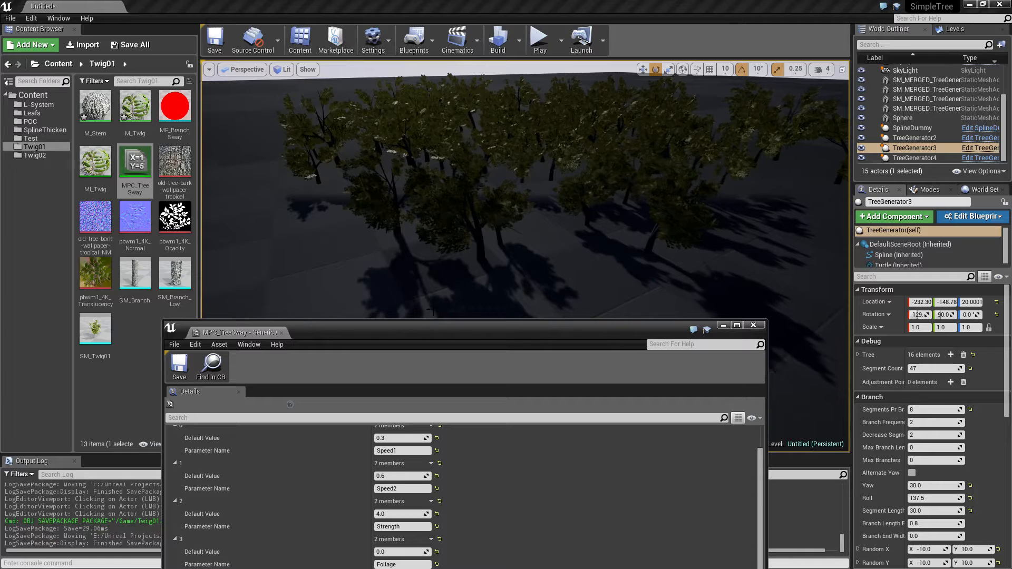
mouse_move(449, 256)
right_mouse_down()
mouse_move(449, 228)
mouse_move(451, 255)
right_mouse_up()
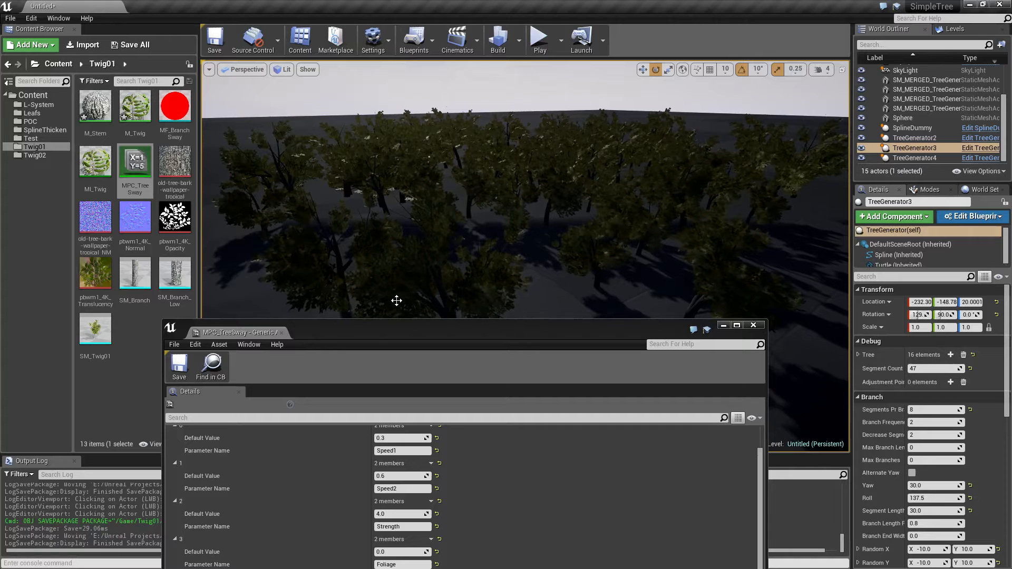
Set the default values of Strength to 10 and Foliage to 1 in MPC_TreeSway
left_click_drag(414, 330, 796, 77)
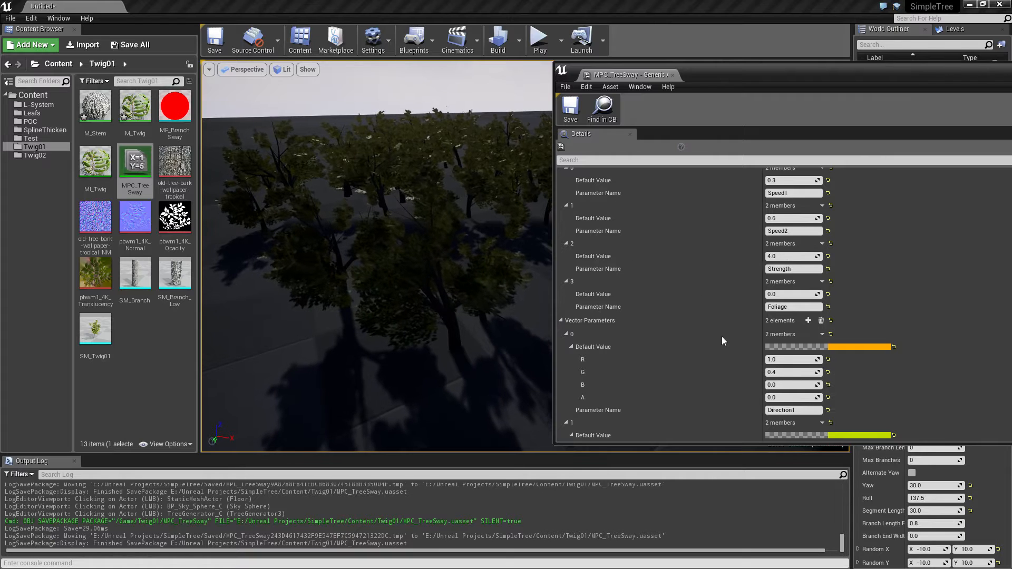
left_click(783, 257)
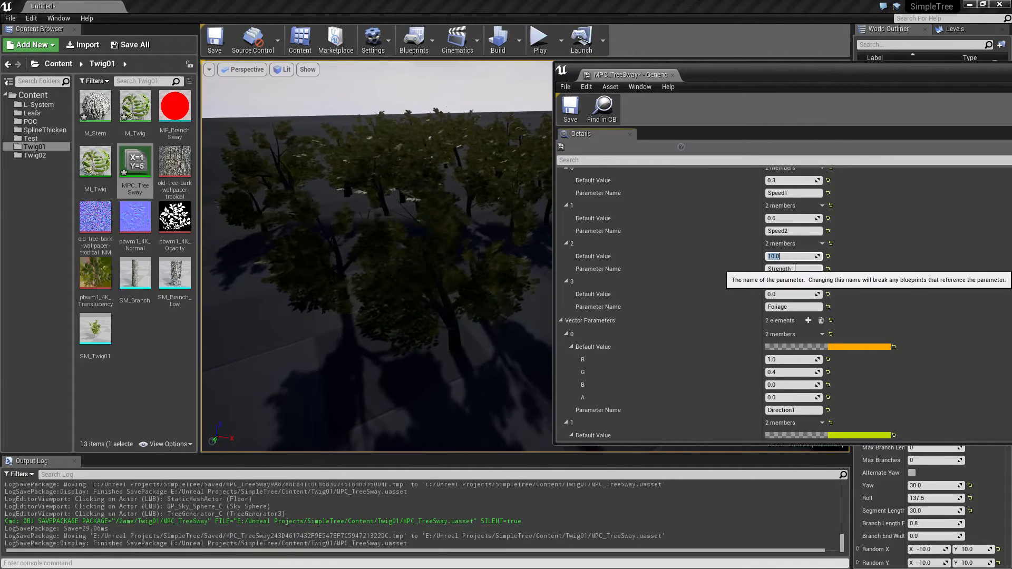
left_click(783, 294)
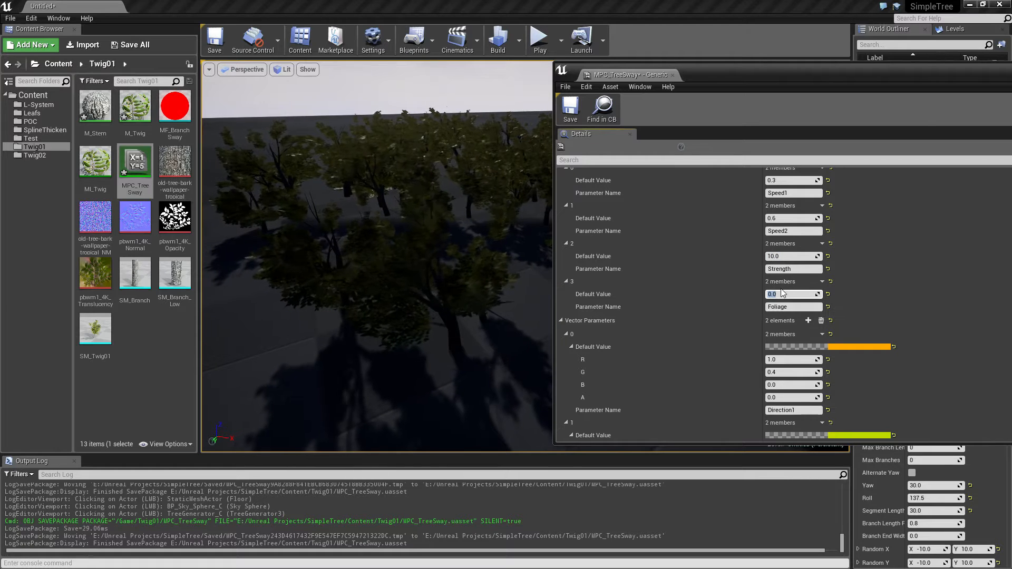
type("1")
key("Return")
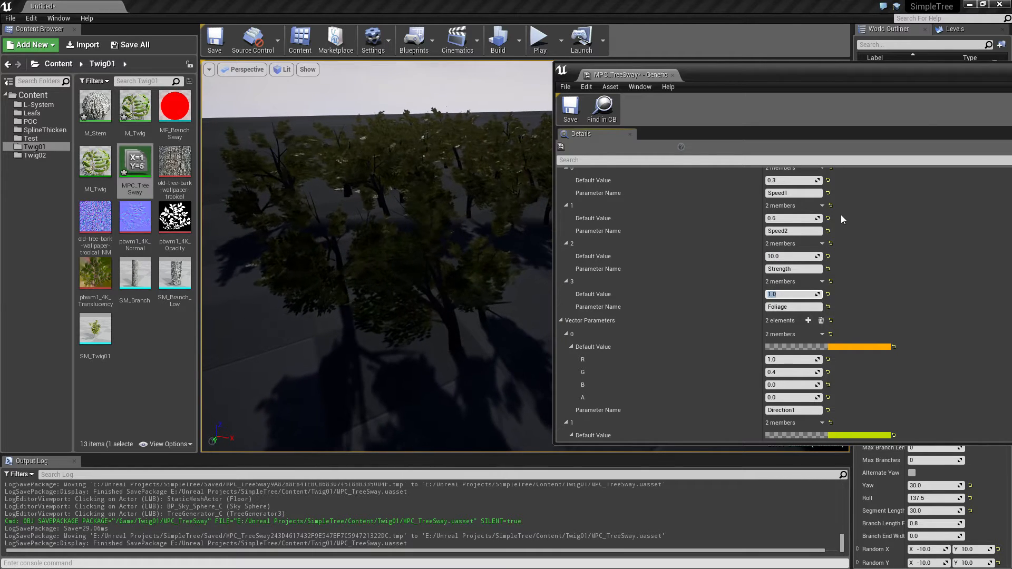
left_click_drag(981, 74, 697, 124)
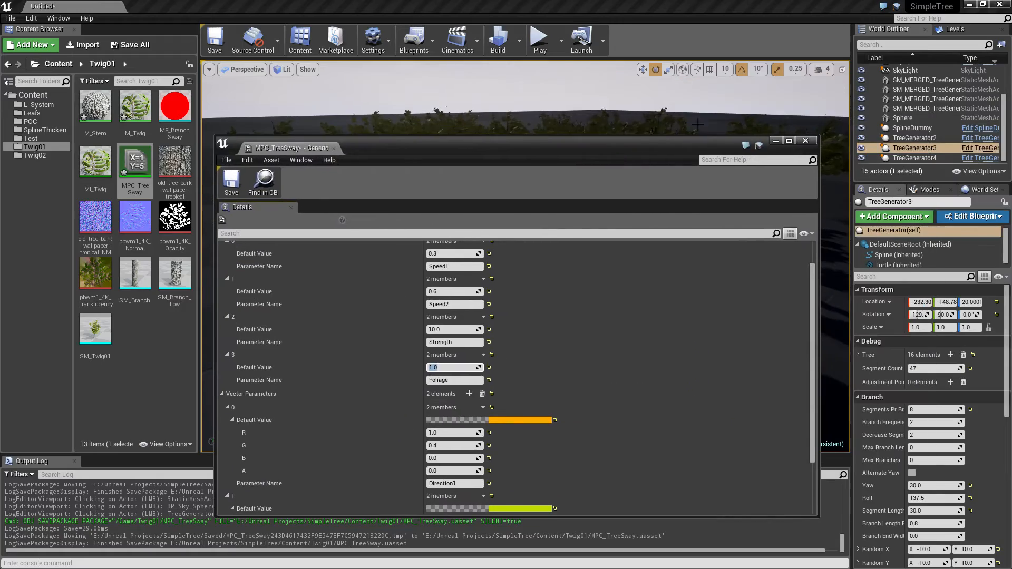
Minimise the MPC_TreeSway editor and make the ExponentialHeightFog visible in the level to view the swaying forest
left_click(775, 142)
right_click_drag(472, 276, 473, 276)
scroll(903, 144, "up", 3)
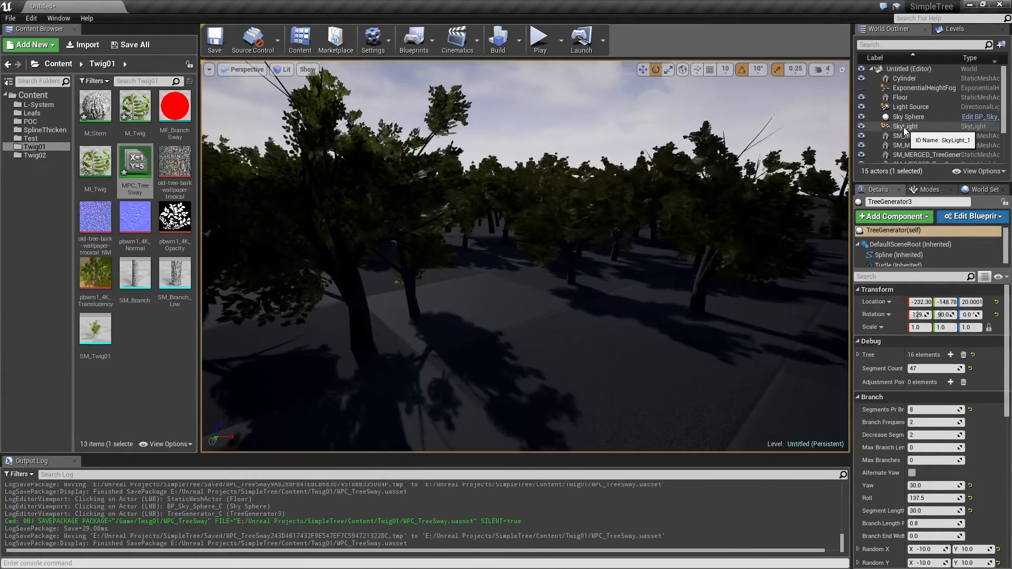
left_click(861, 87)
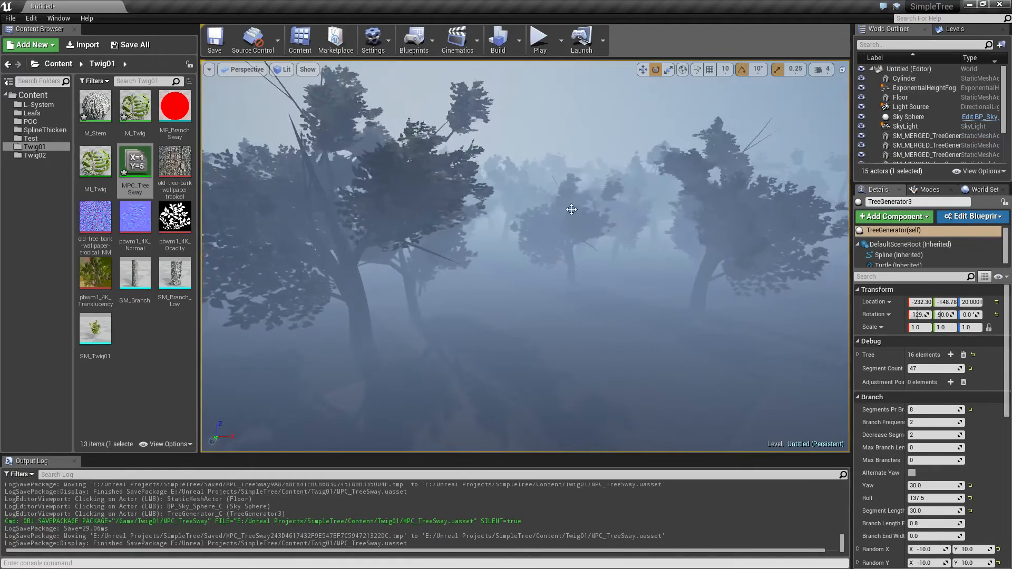
right_click_drag(472, 276, 504, 249)
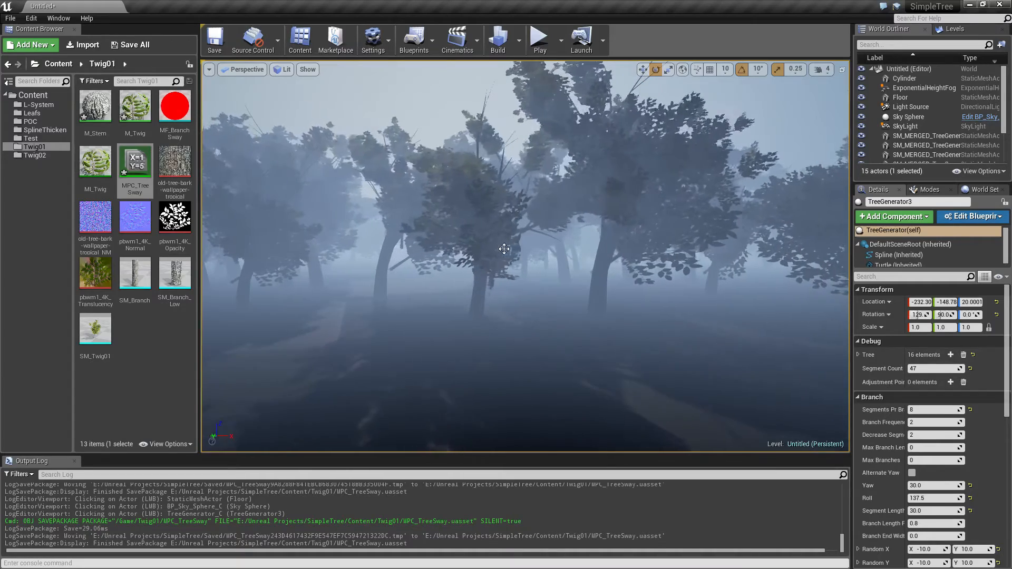
Select the instanced foliage trees in the level and open the SM_MERGED_Tree mesh from the Content folder
left_click(709, 281)
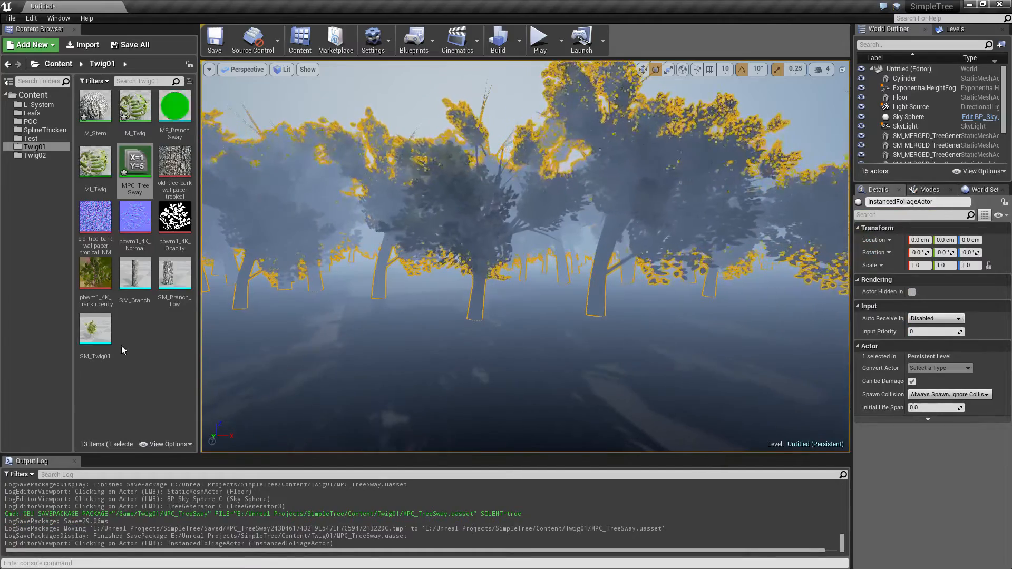
left_click(35, 97)
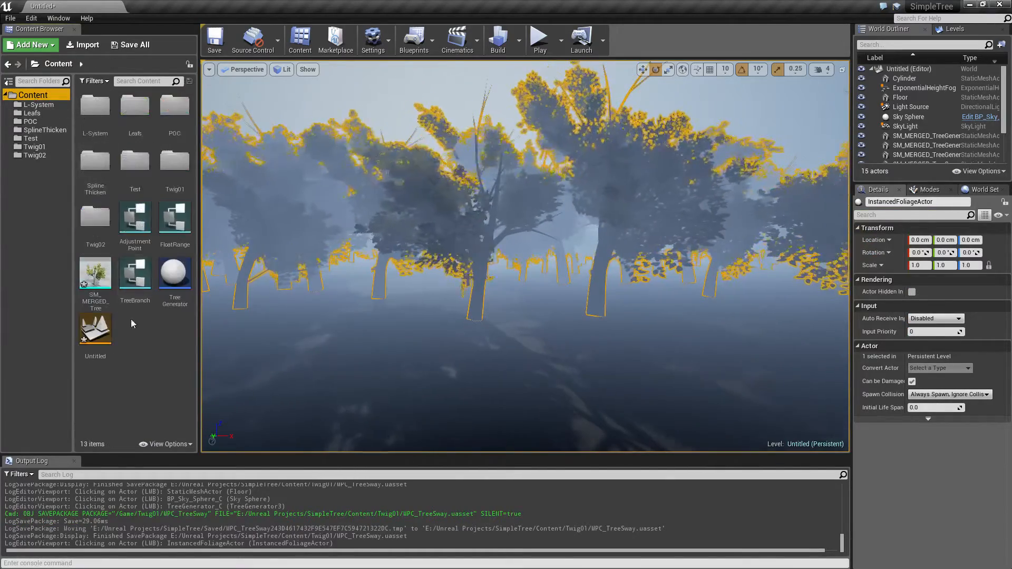
double_click(94, 274)
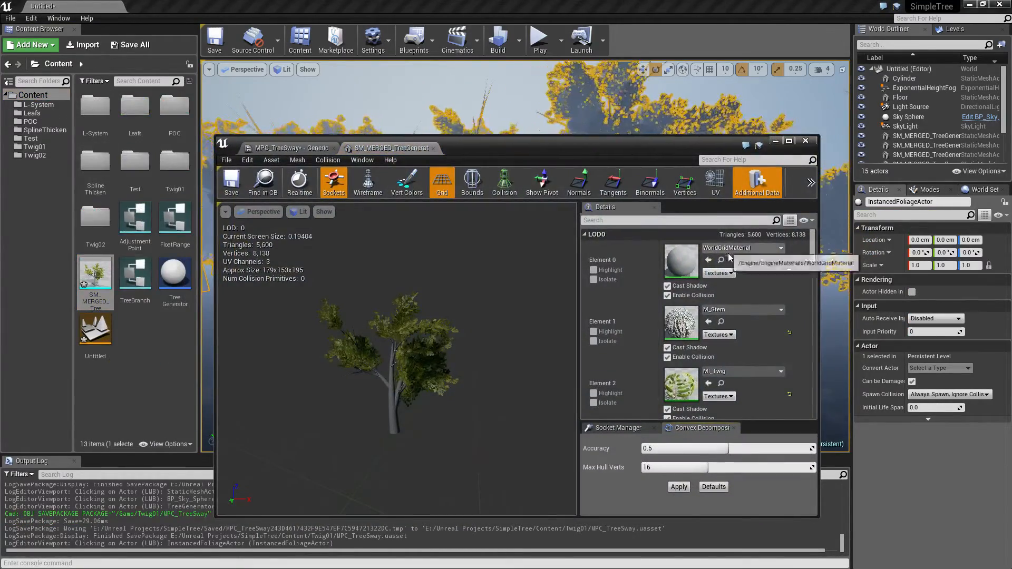
Assign the M_Stem material to Element 0 of the merged tree mesh and close the mesh editor
left_click(735, 249)
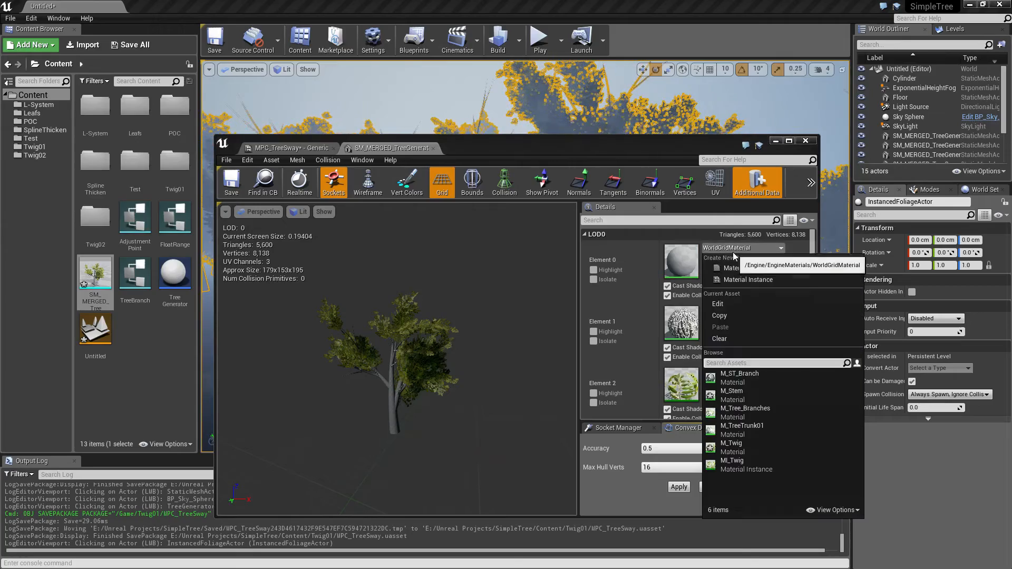
left_click(755, 400)
left_click(804, 142)
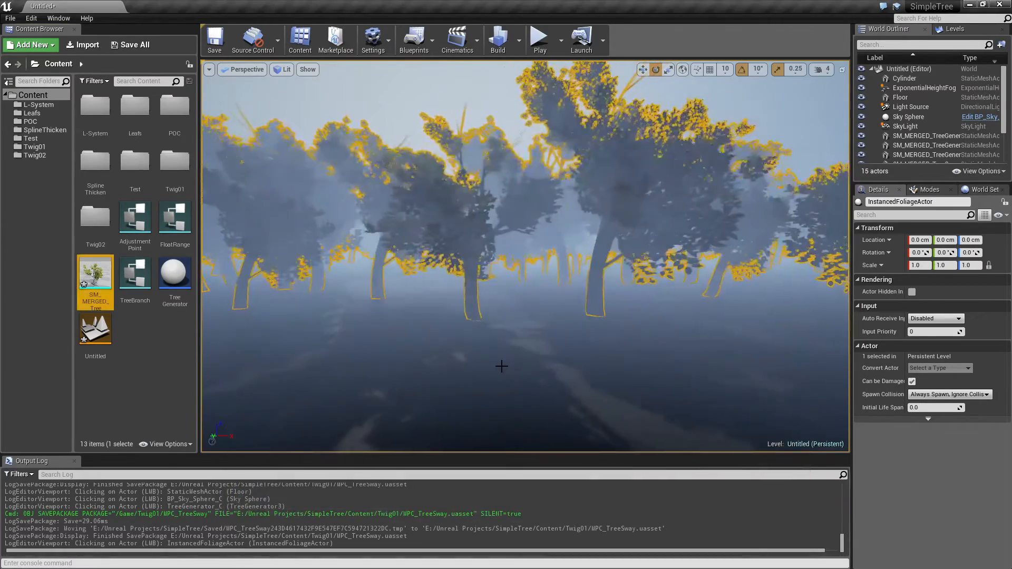
Deselect the foliage trees and view their sway in a full-screen viewport, returning to the normal layout
left_click(473, 340)
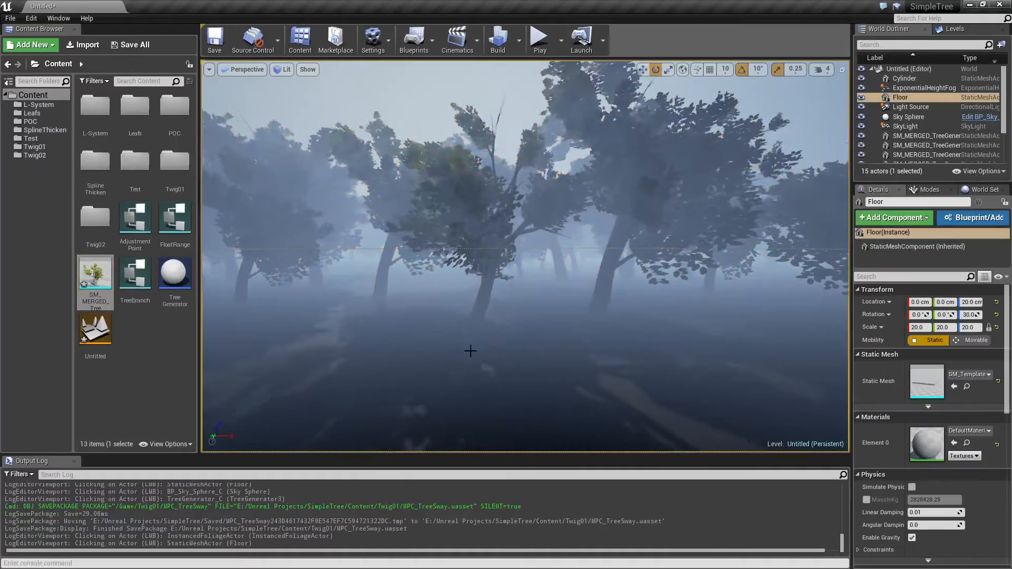
left_click(363, 77)
key("F11")
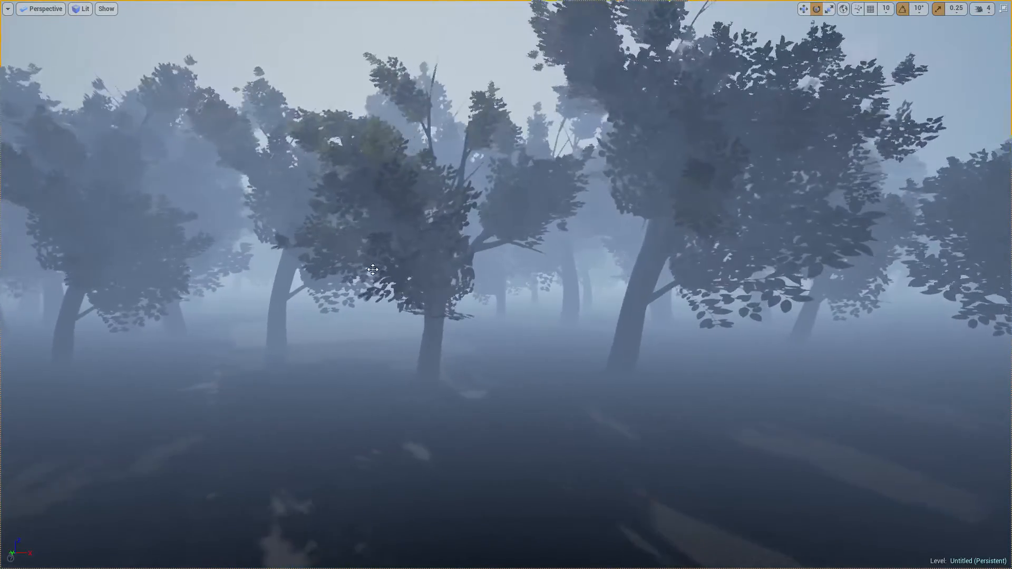
key("F11")
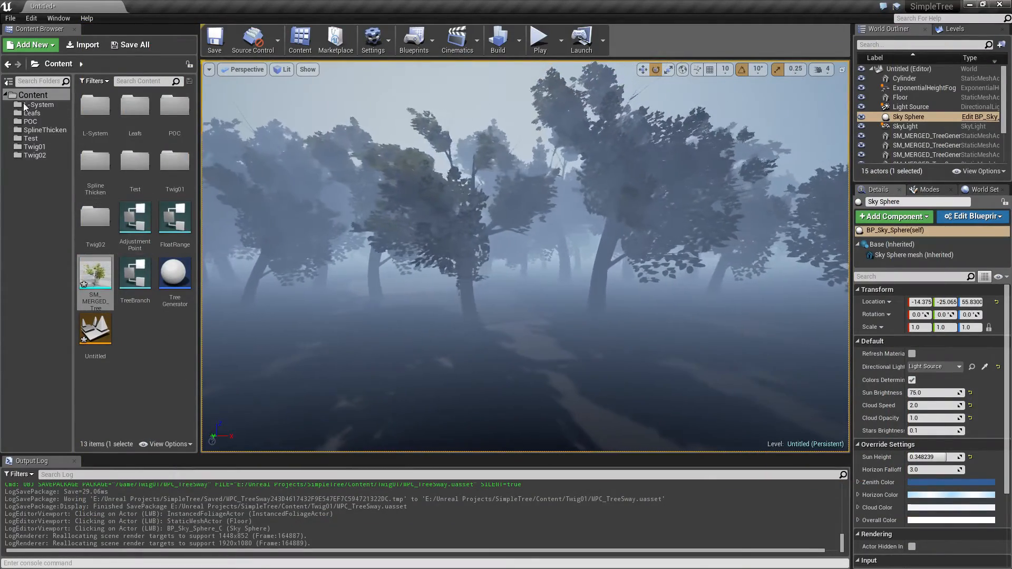
Open MPC_TreeSway from the Twig01 folder and set the default value of Strength to 2
left_click(32, 148)
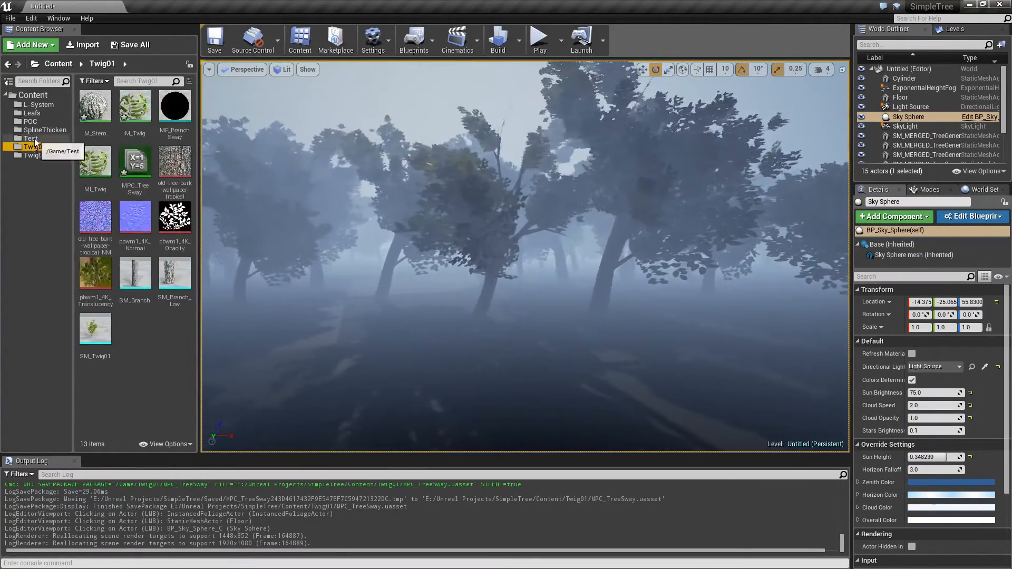
left_click(134, 167)
double_click(135, 167)
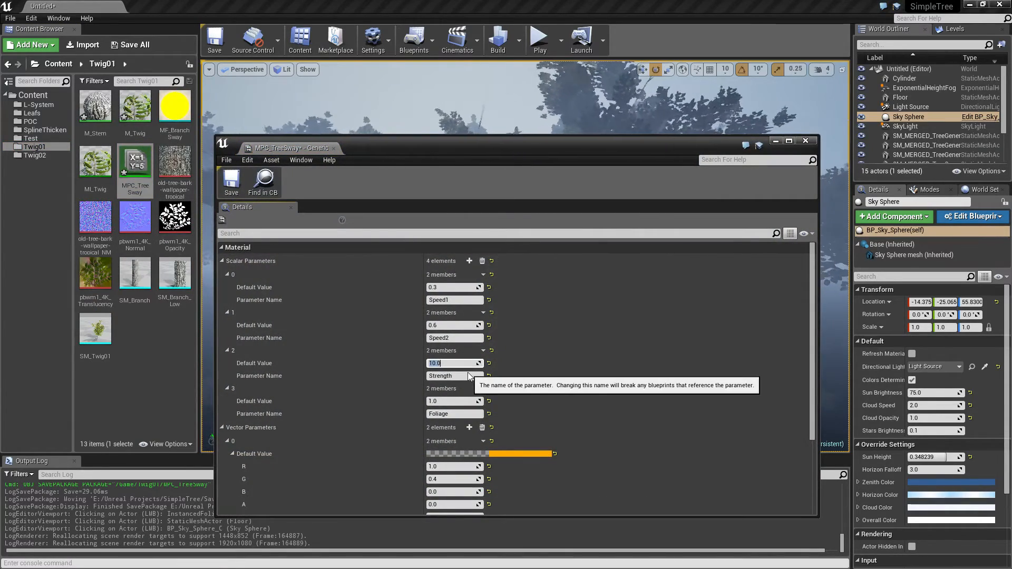
type("2")
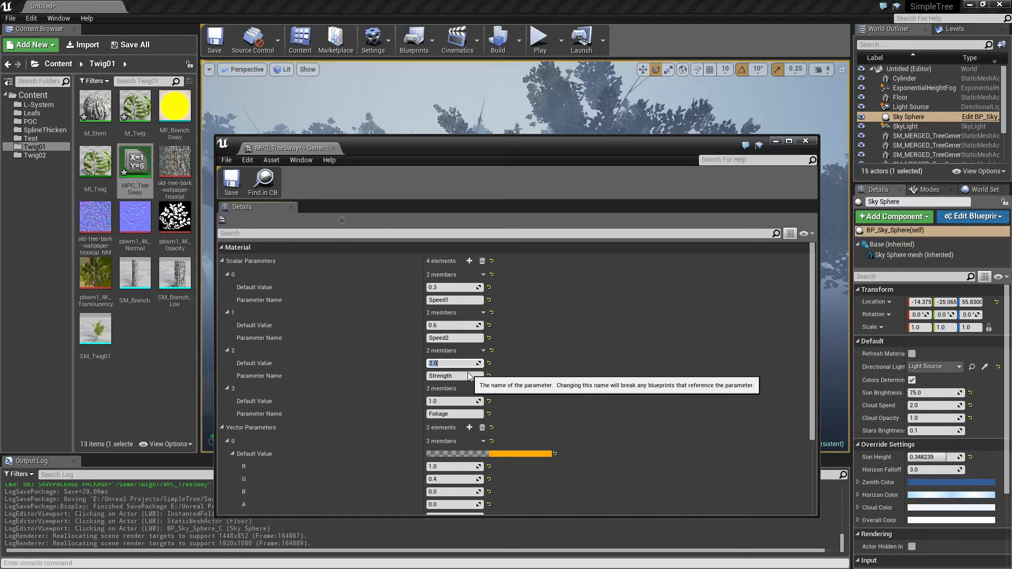
Set the default value of Speed2 to 0.2, save MPC_TreeSway and minimise its editor
left_click(445, 325)
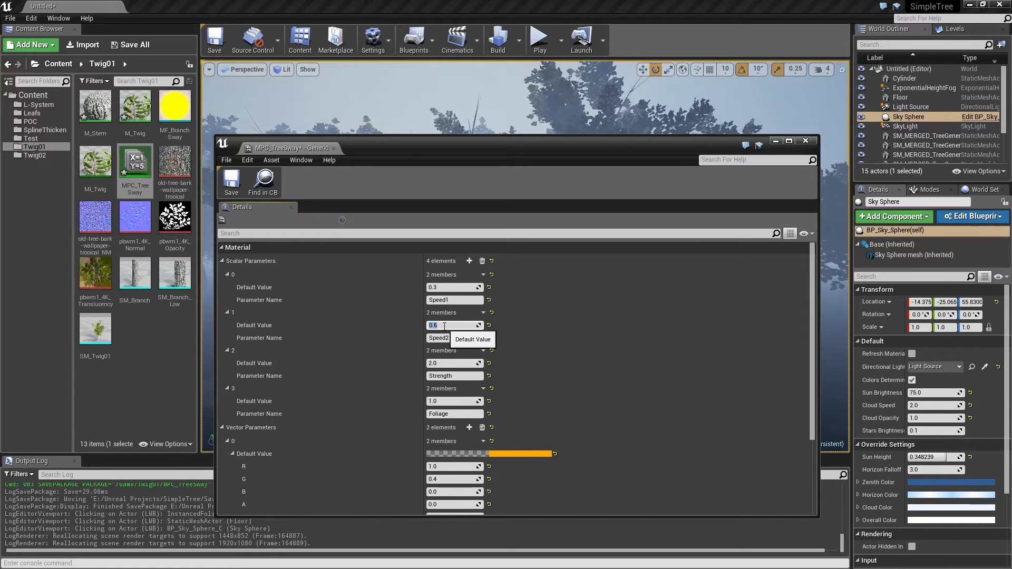
type("2")
key("BackSpace")
type("0.2")
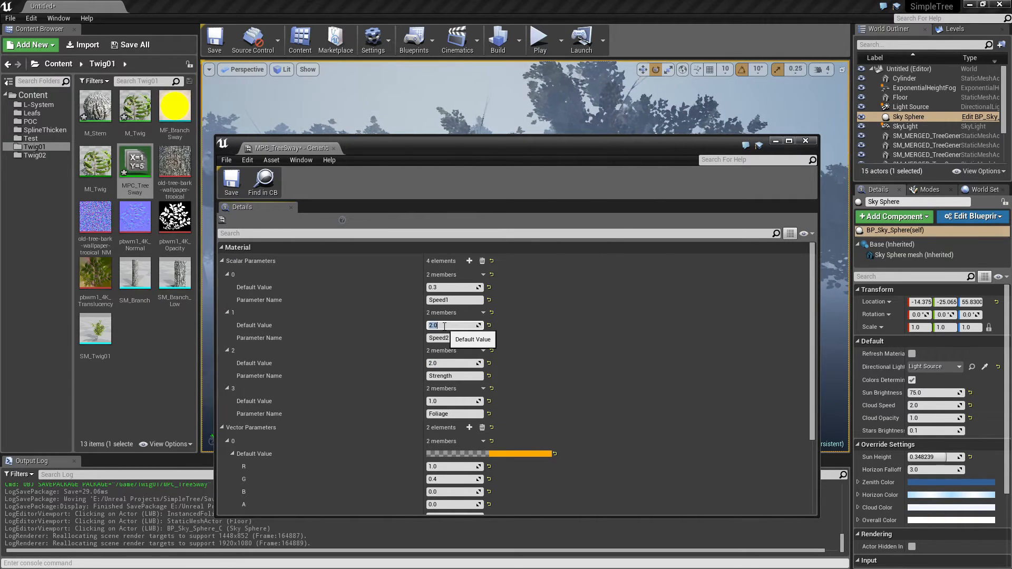
key("Return")
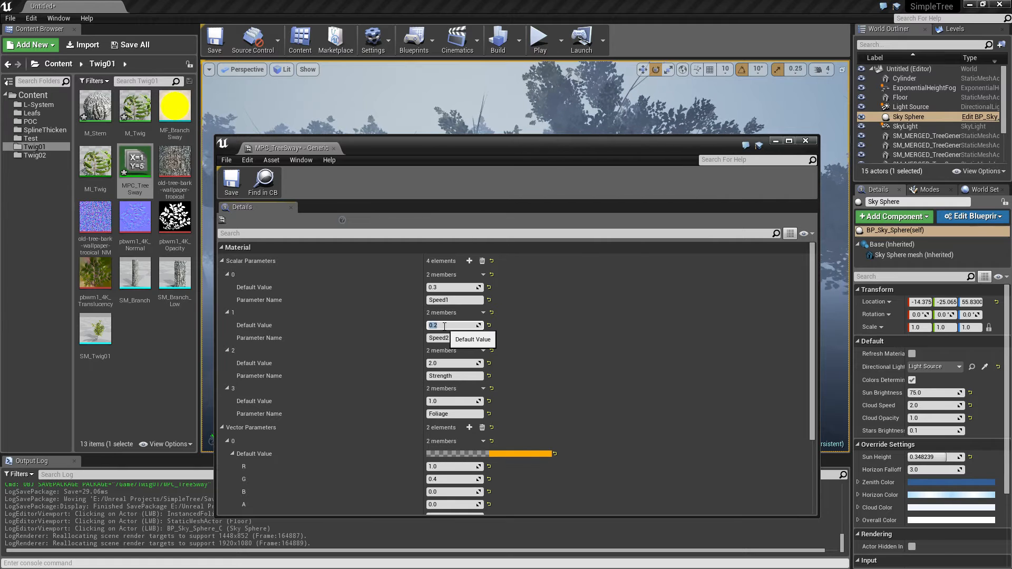
left_click(231, 182)
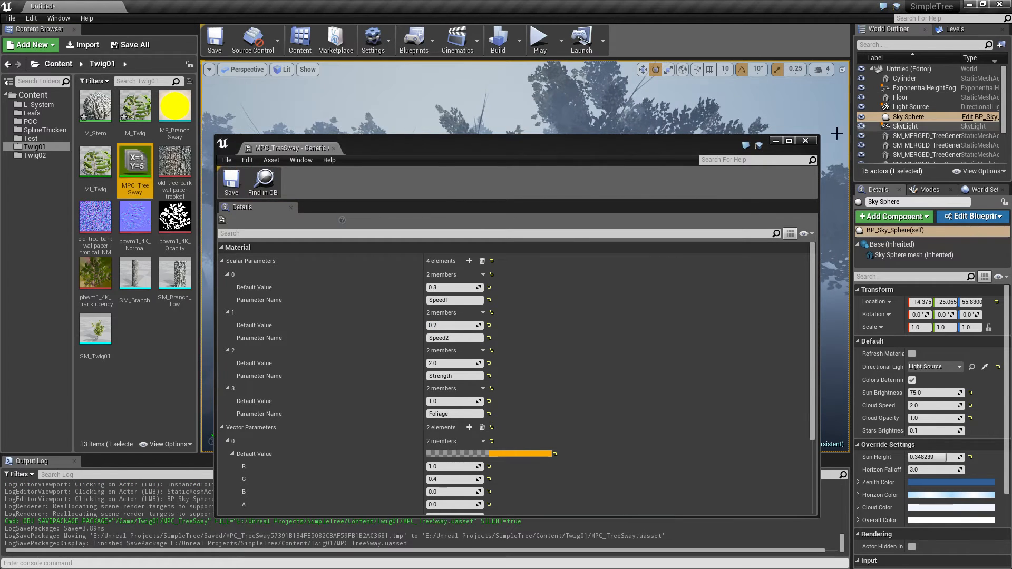
left_click(776, 141)
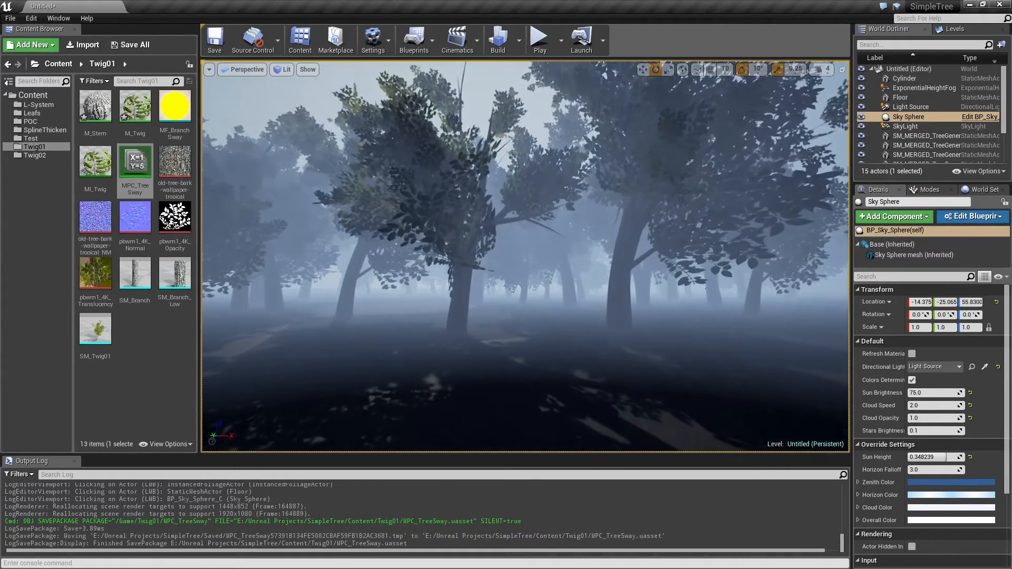
Try a larger Start Distance on the ExponentialHeightFog and restore it to 100
left_click(919, 88)
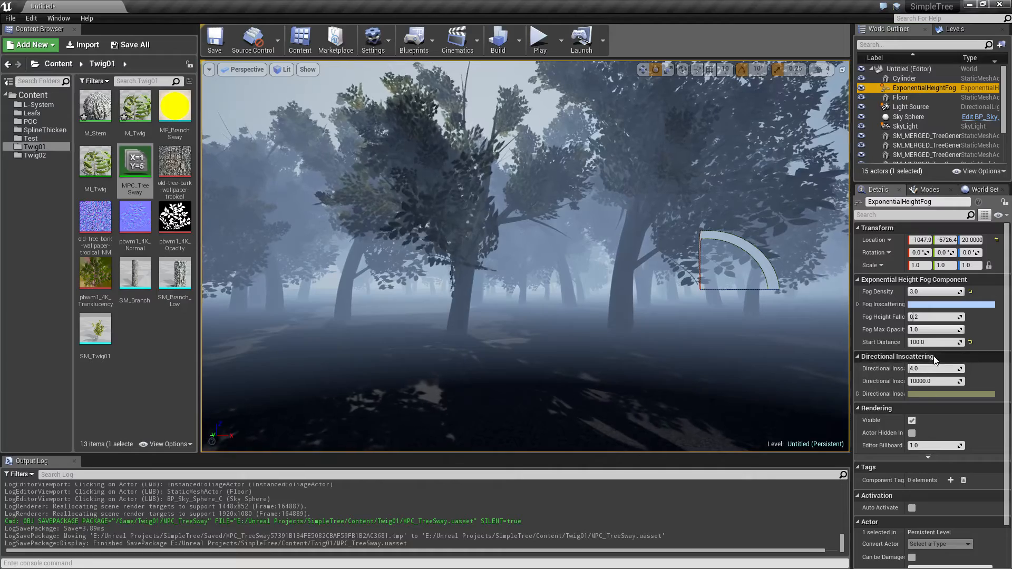
left_click(940, 342)
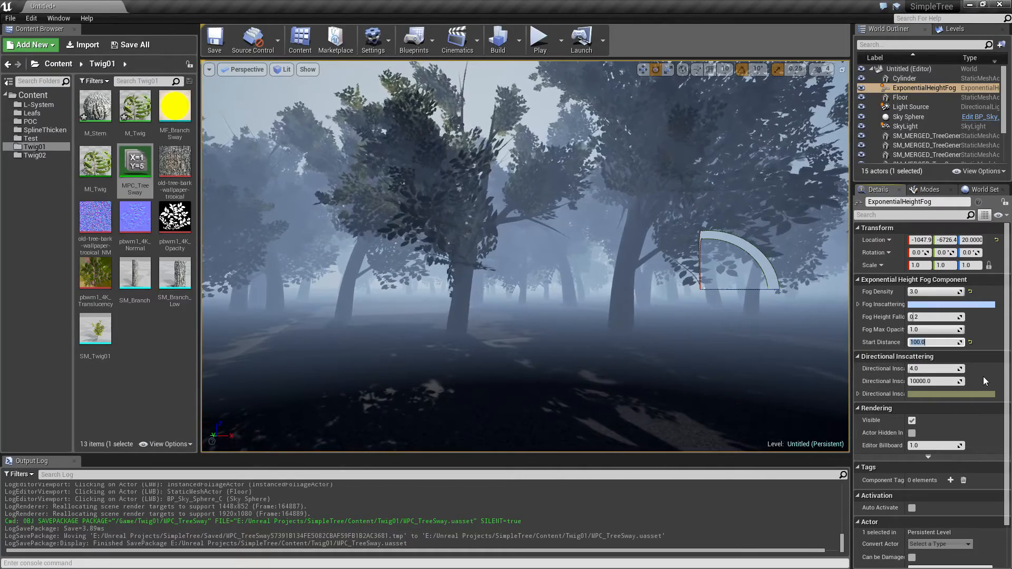
type("200")
key("Return")
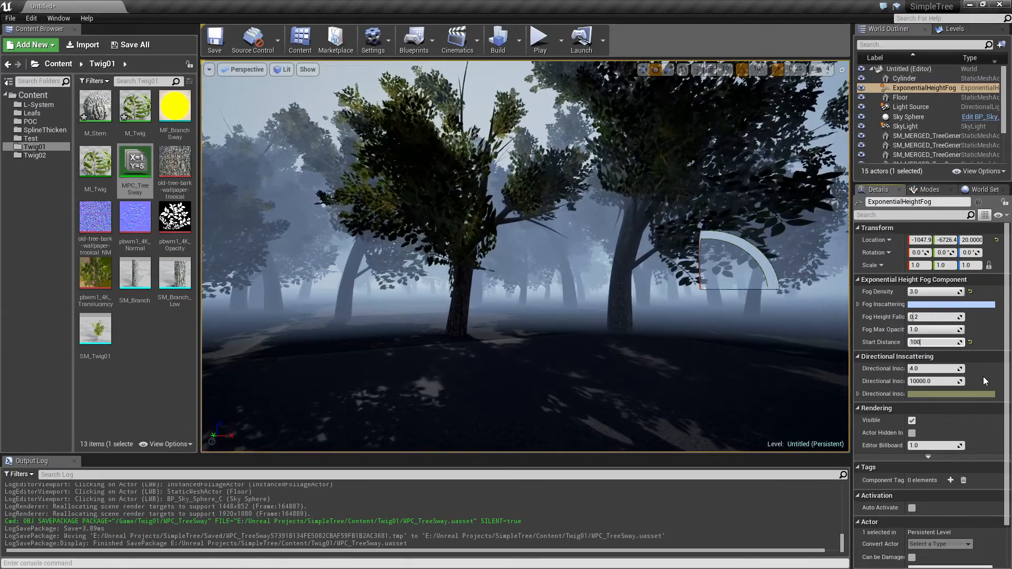
key("ctrl+z")
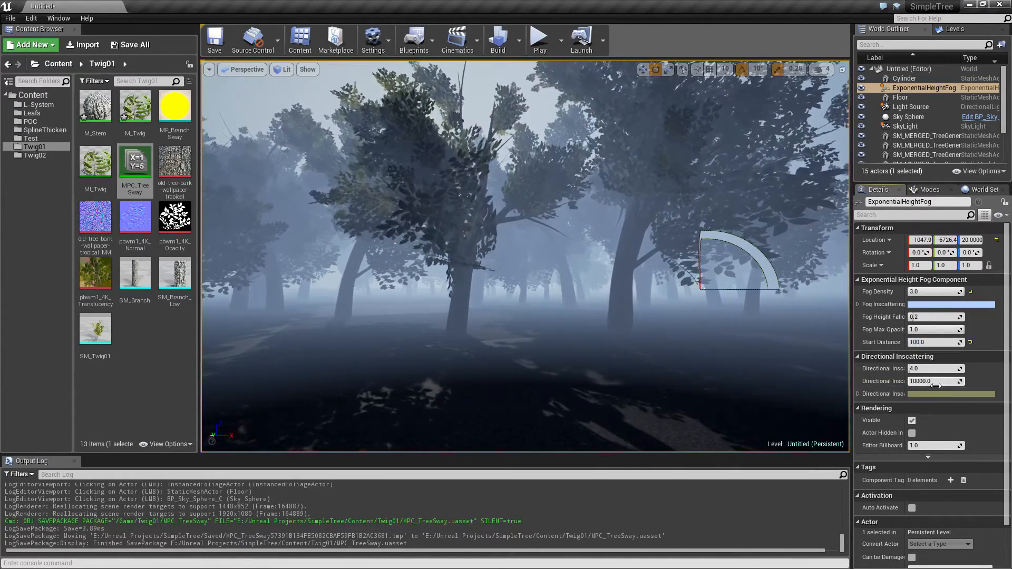
left_click(933, 382)
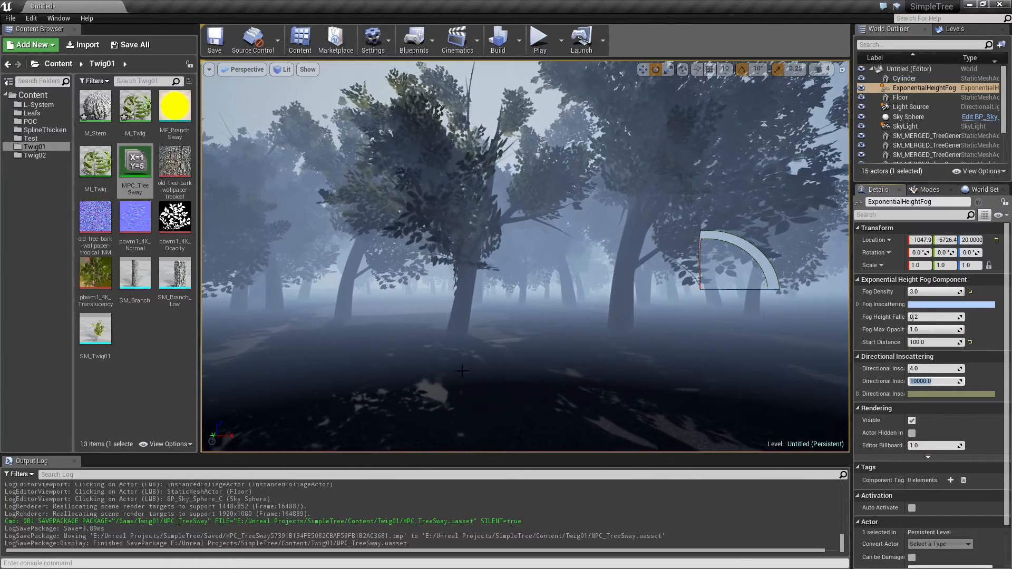
Fly through the foggy forest to examine how the trunks and foliage look and sway from different viewpoints
left_click_drag(461, 371, 440, 337)
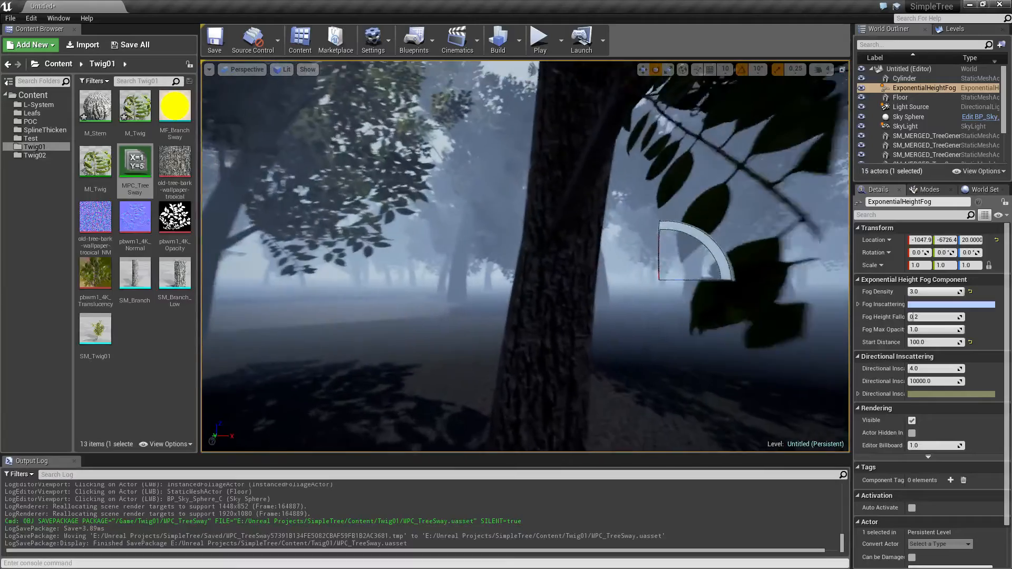
right_click_drag(440, 338, 460, 369)
left_click(714, 128)
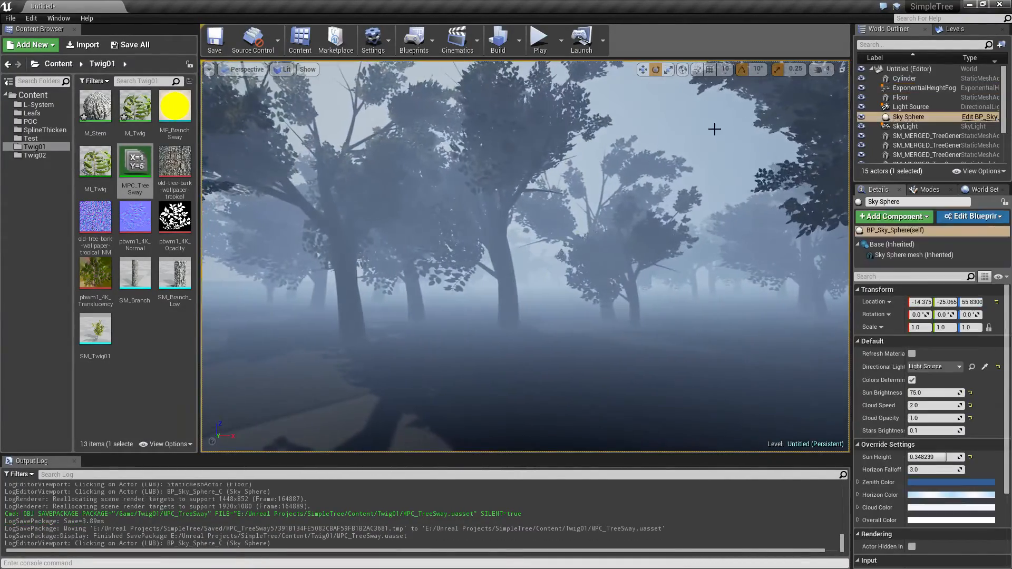
mouse_move(462, 293)
right_mouse_down()
mouse_move(454, 245)
mouse_move(413, 234)
mouse_move(410, 246)
mouse_move(460, 296)
right_mouse_up()
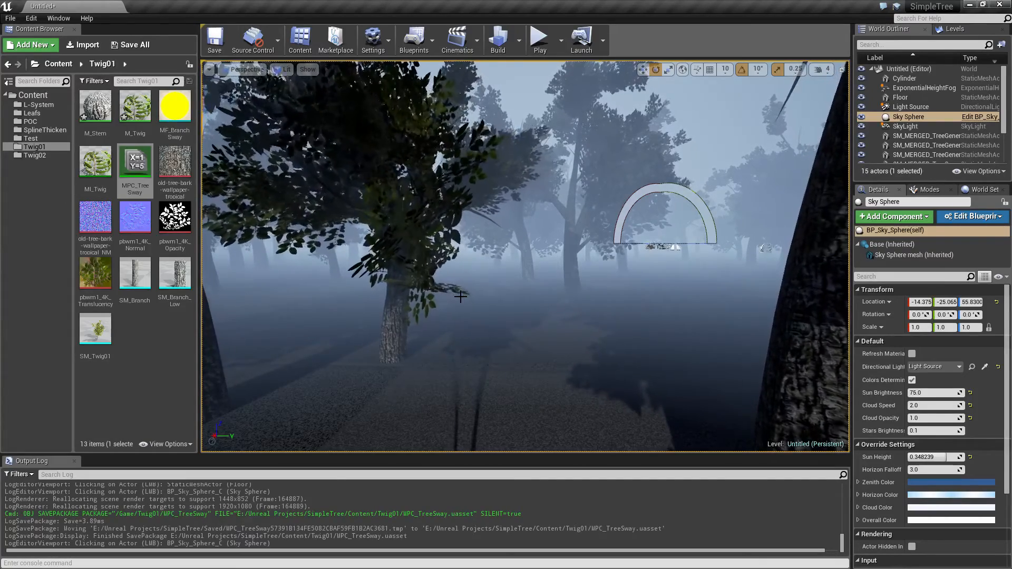
right_click_drag(482, 295, 316, 230)
left_click(314, 196)
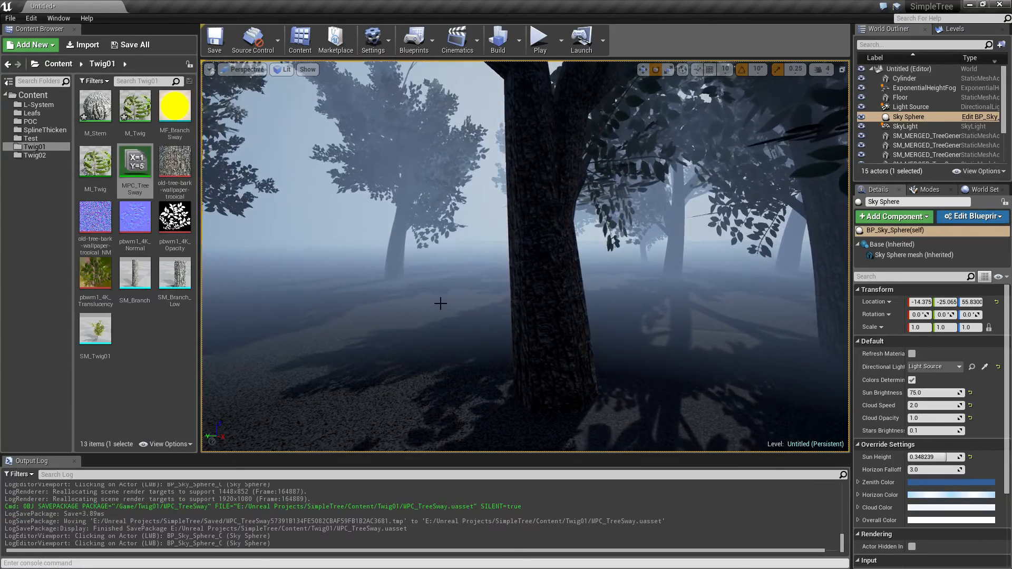
right_click_drag(442, 303, 424, 300)
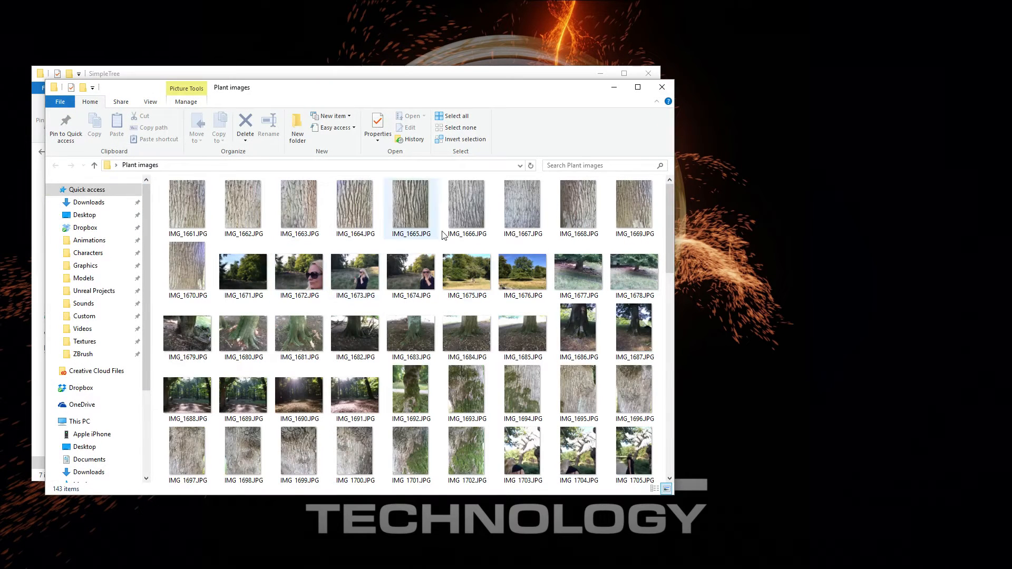
Browse the Plant images folder in File Explorer and view the bark photo IMG_1661.JPG, closing it again
scroll(550, 368, "down", 10)
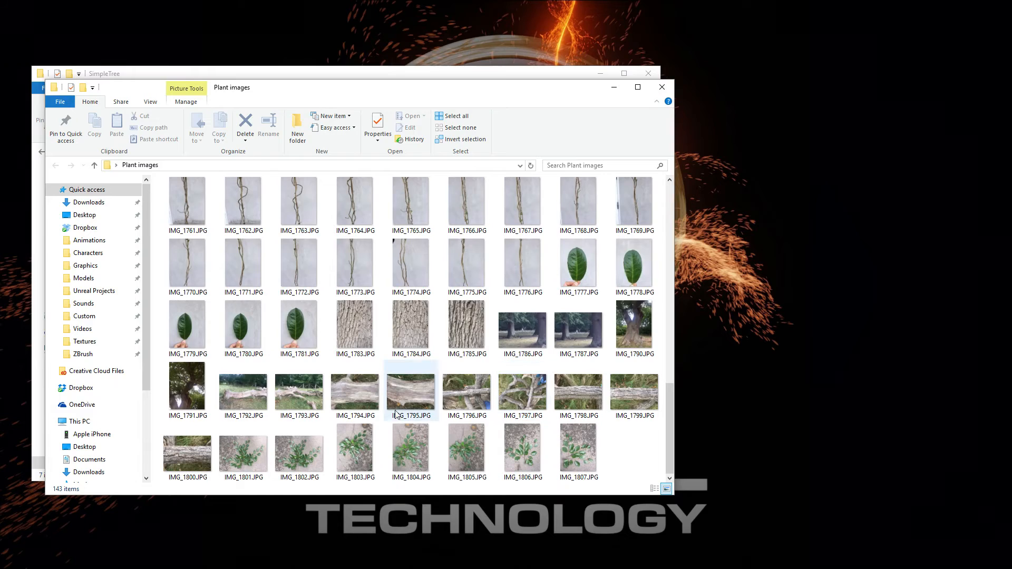
scroll(379, 403, "up", 10)
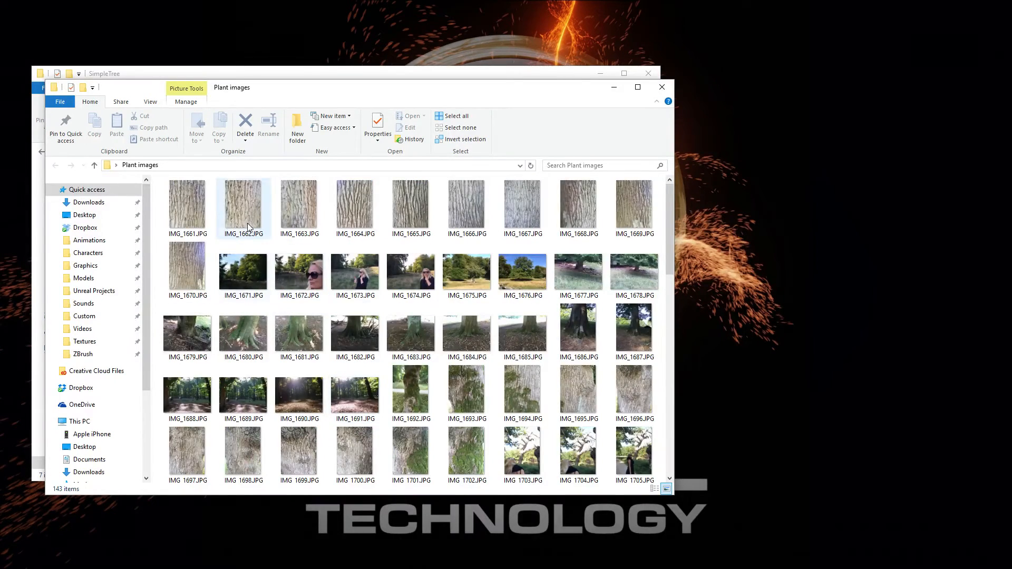
double_click(191, 199)
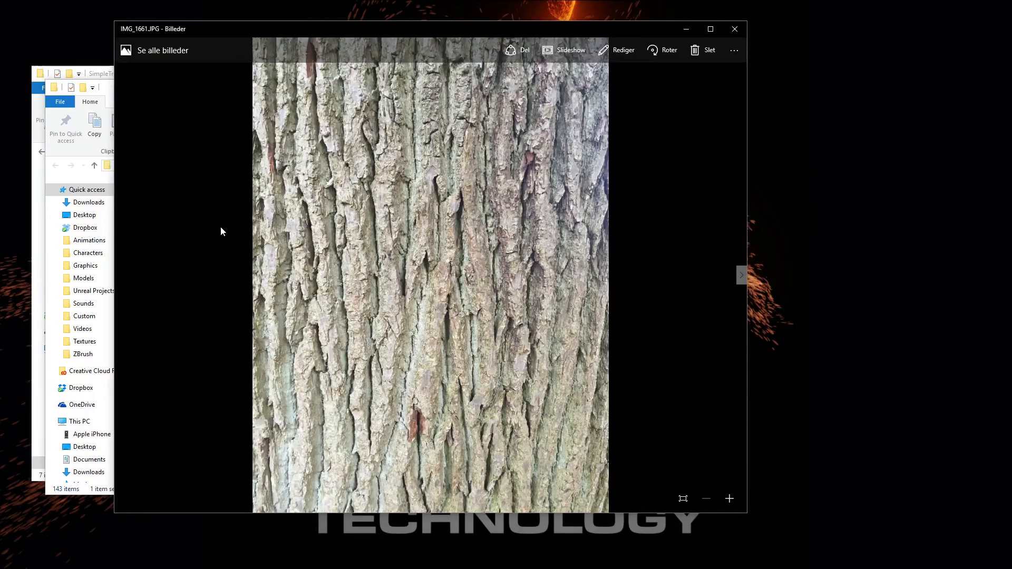
left_click(733, 29)
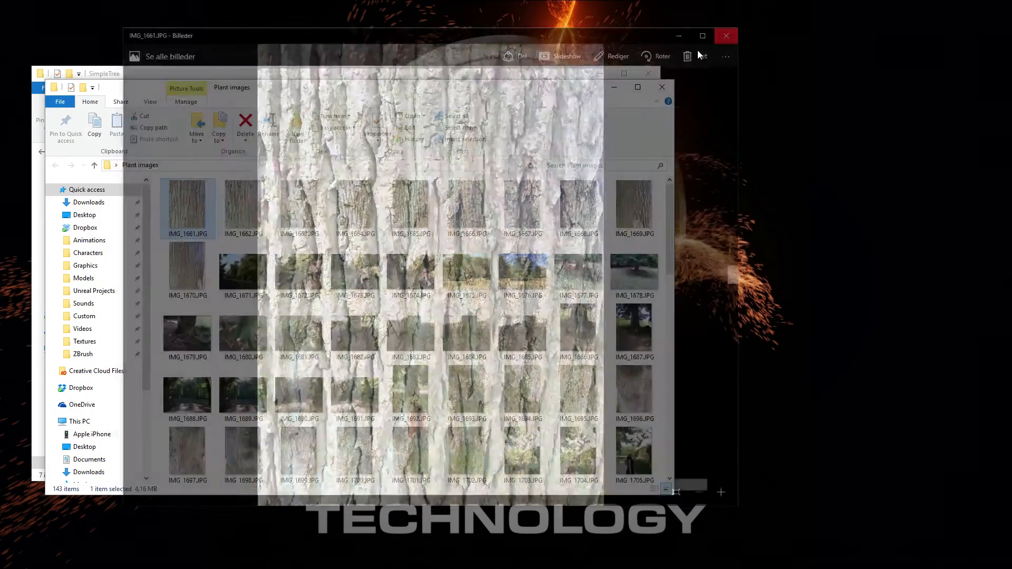
View the maple leaf photo IMG_1748.JPG and the cut-out leaf IMG_1747.psd in Photoshop, closing each one
scroll(325, 359, "down", 6)
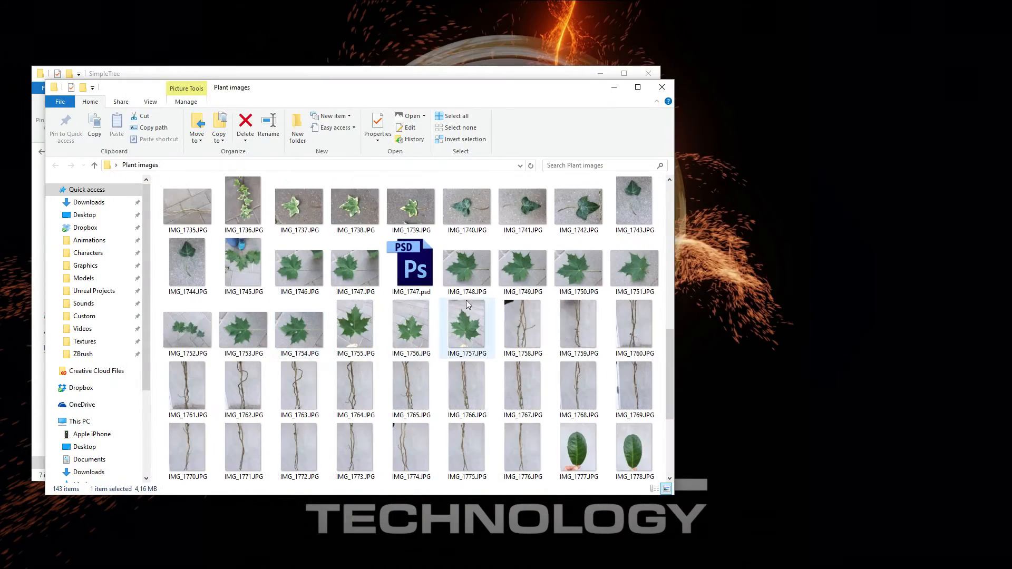
double_click(467, 267)
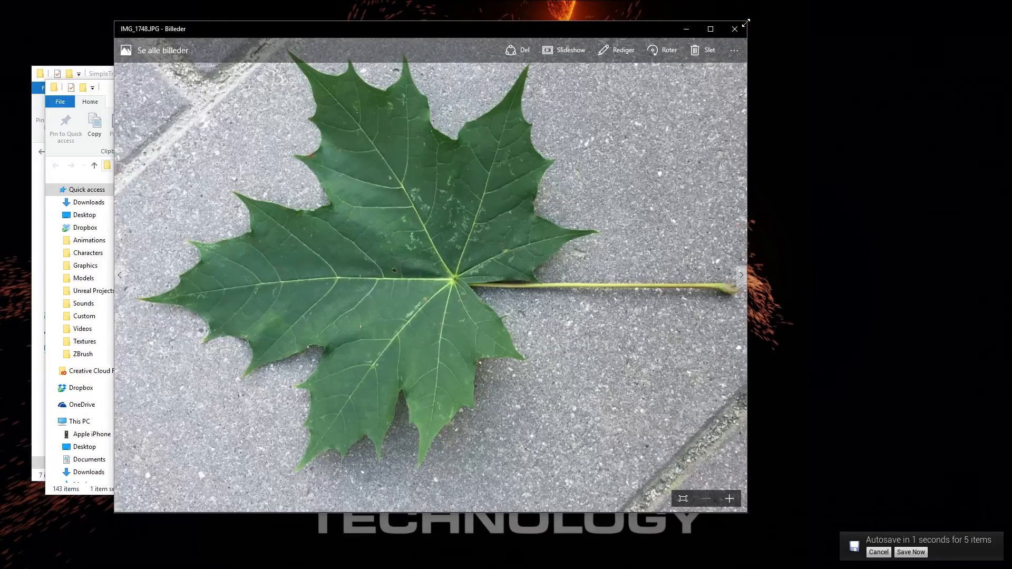
left_click(734, 29)
left_click(421, 278)
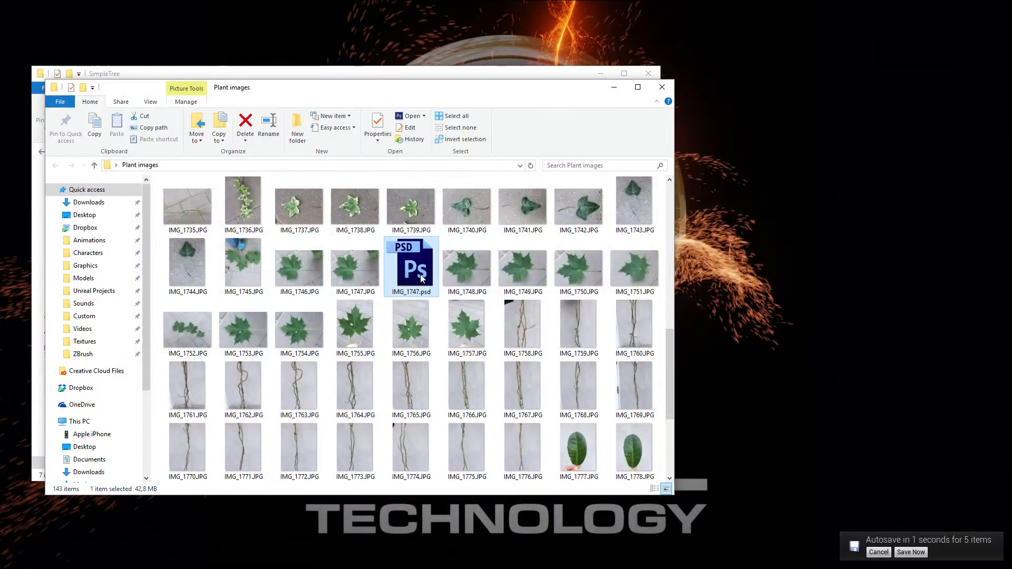
double_click(421, 278)
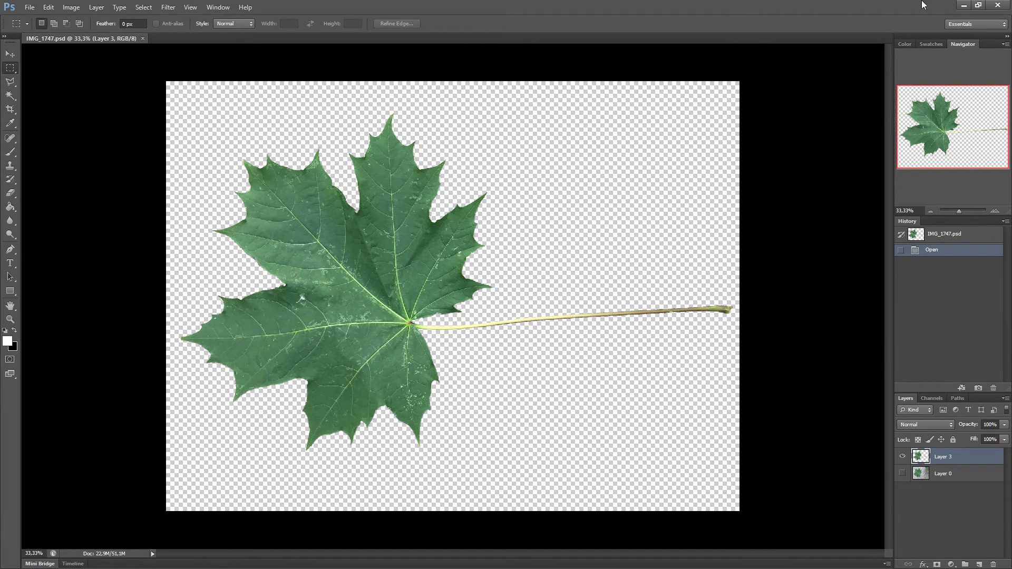
left_click(995, 6)
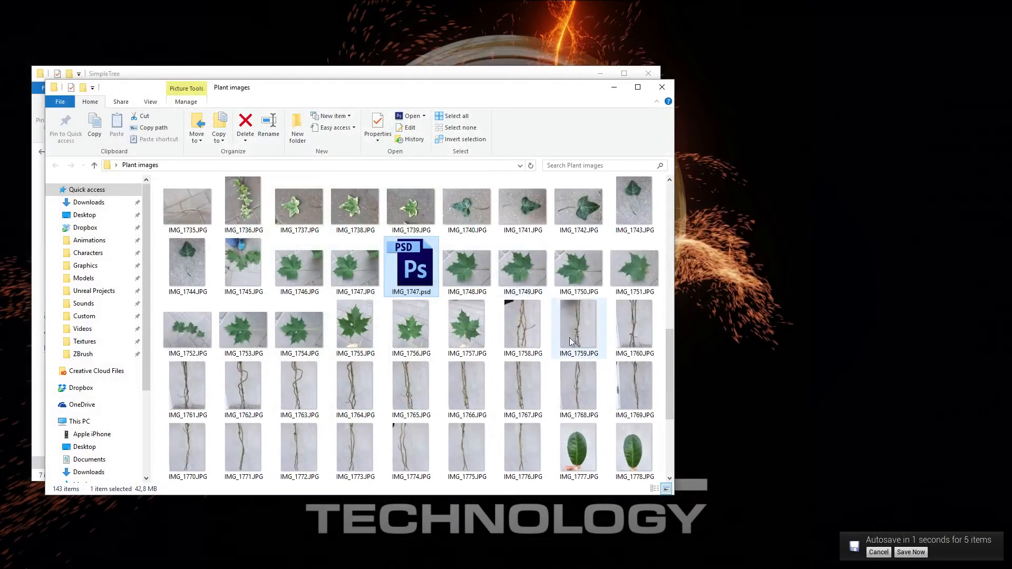
View the leaf photo IMG_1778.JPG, close it and look over the remaining images at the end of the folder
double_click(642, 450)
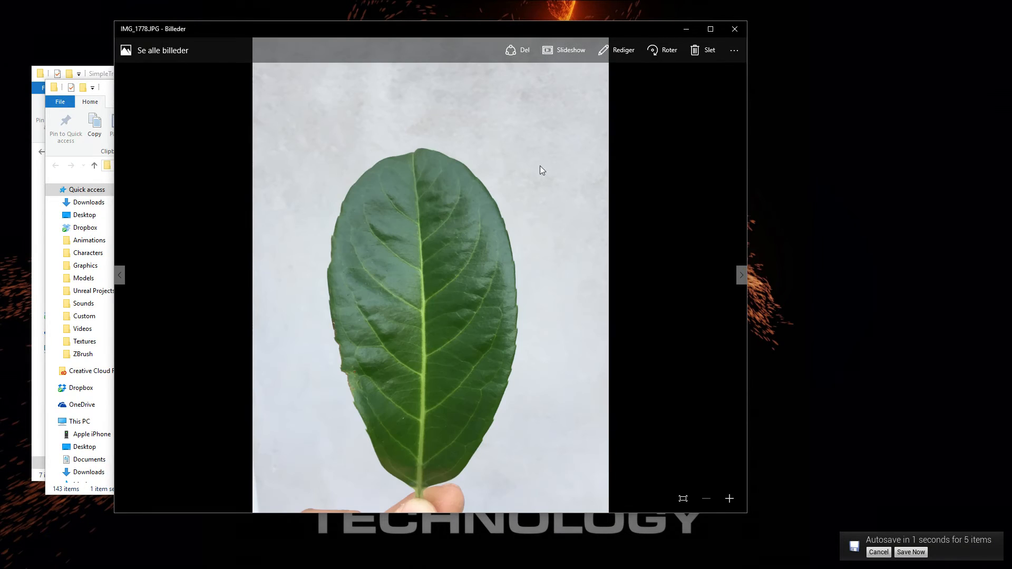
left_click(734, 29)
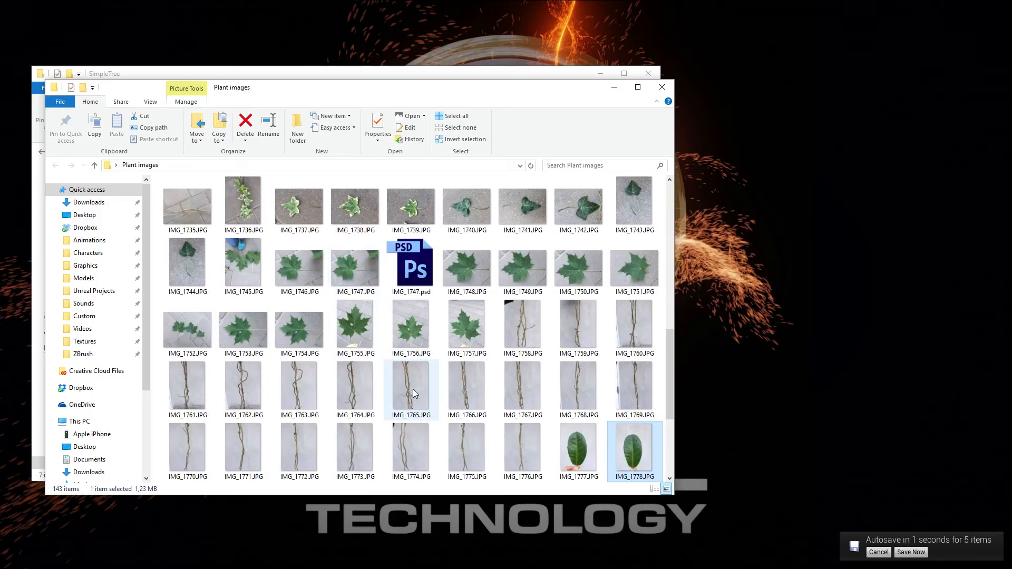
scroll(520, 449, "down", 3)
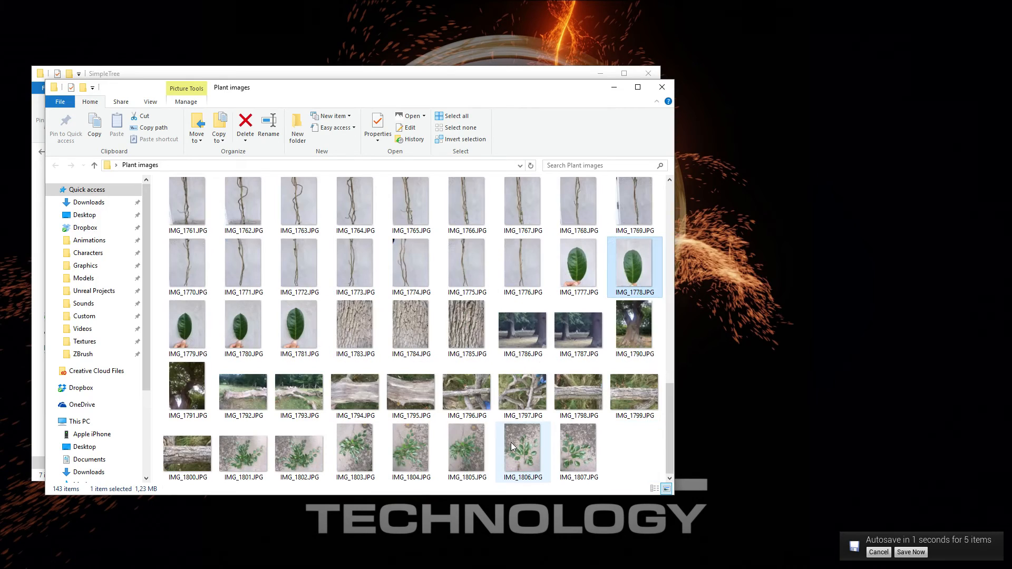
Open the branch photo IMG_1797.JPG and browse through the following bark and branch photos up to IMG_1800.JPG
double_click(528, 393)
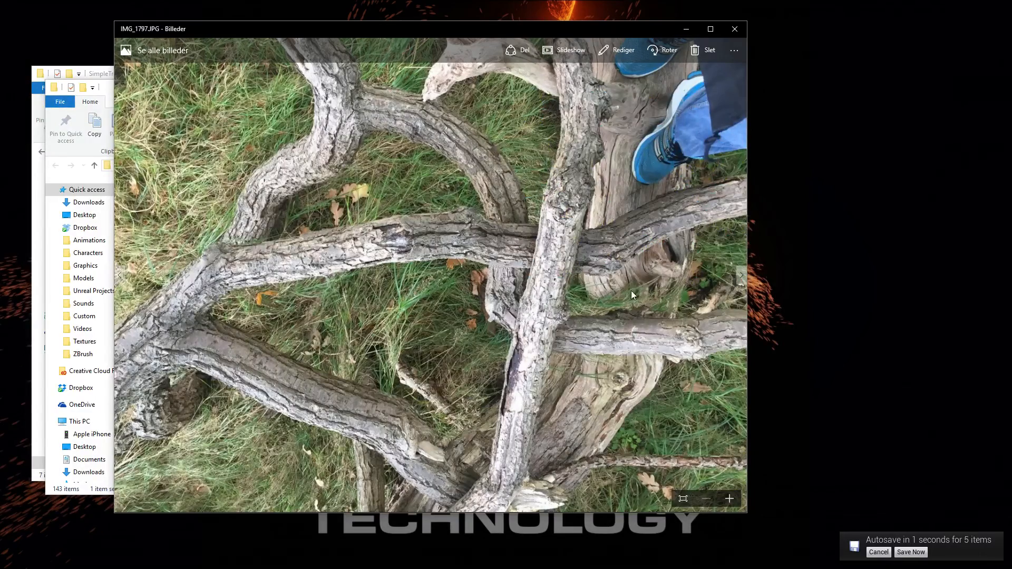
left_click(741, 275)
left_click(742, 274)
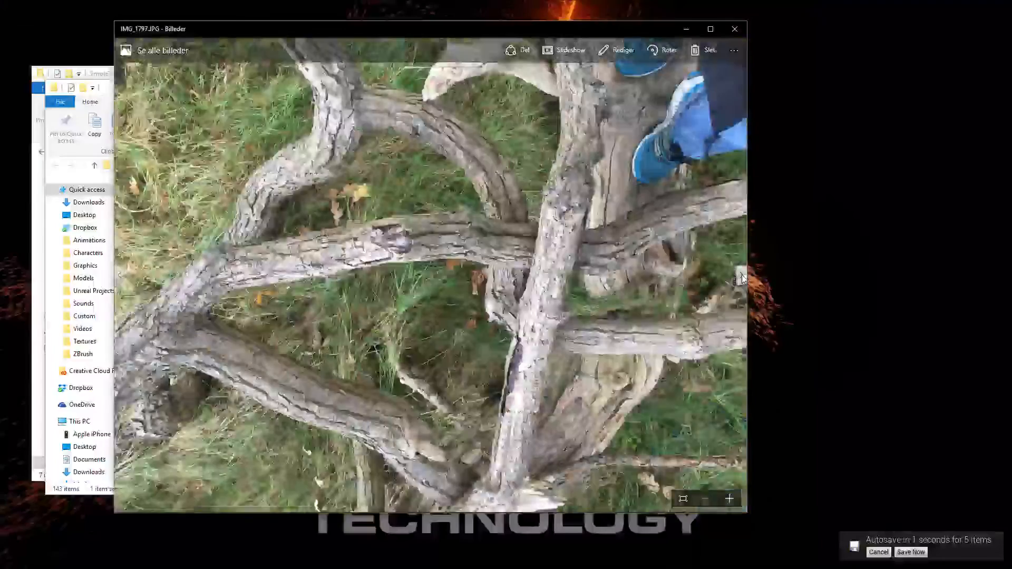
left_click(742, 274)
left_click(740, 274)
left_click(741, 274)
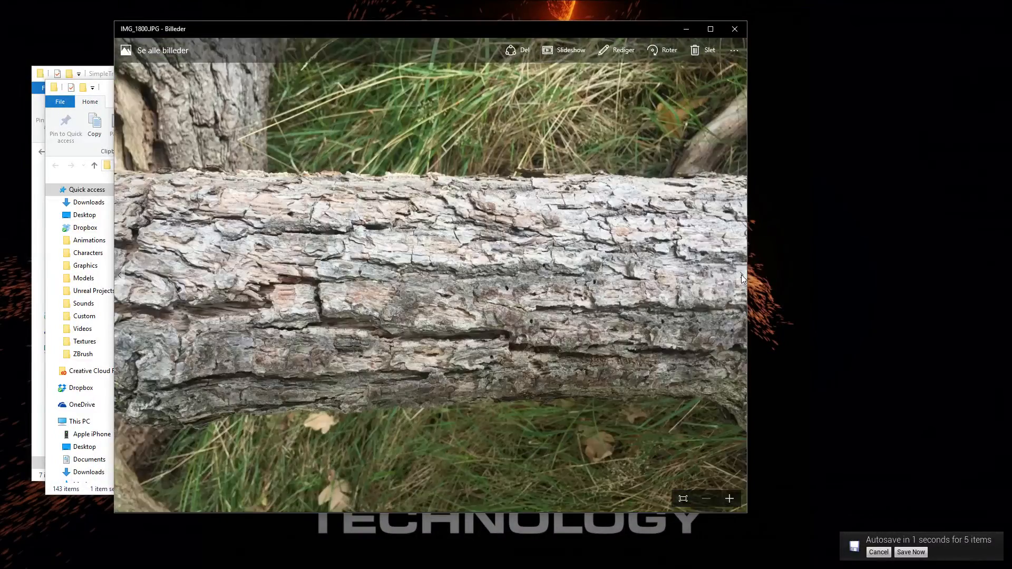
View the leafy twig photos from IMG_1801.JPG through IMG_1807.JPG and close the image viewer
left_click(741, 274)
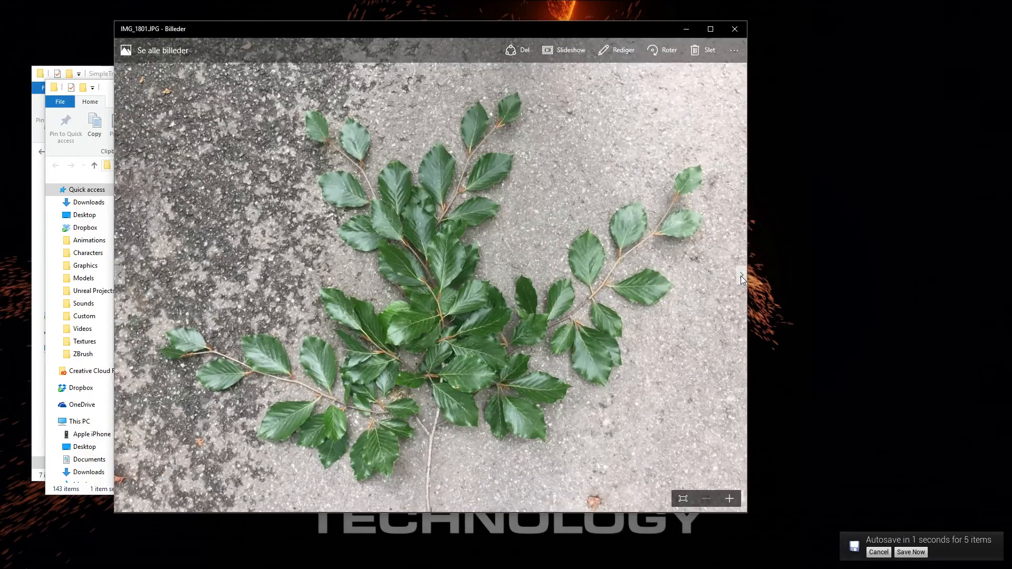
left_click(740, 275)
left_click(741, 275)
left_click(741, 275)
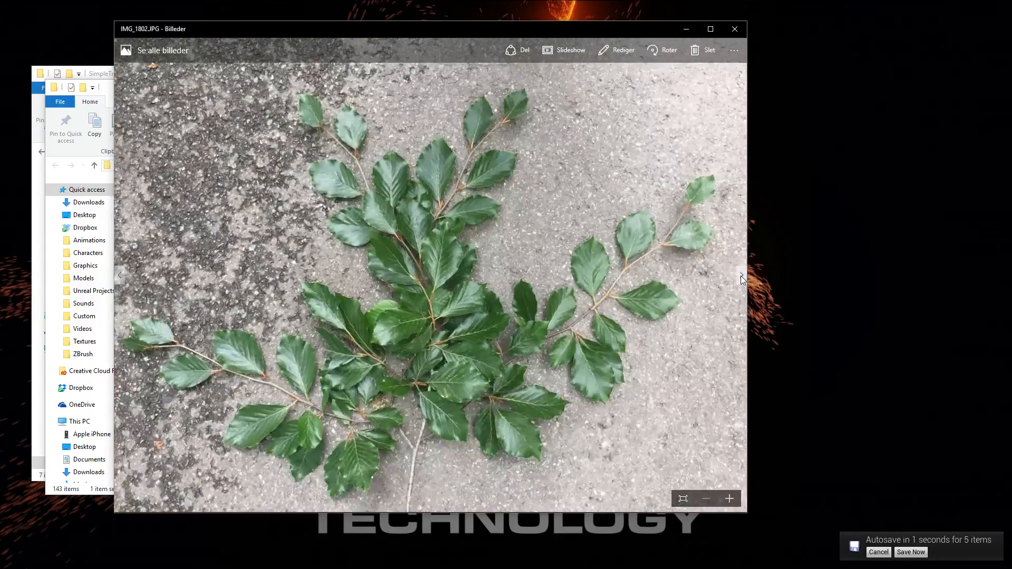
left_click(741, 275)
left_click(740, 275)
left_click(741, 275)
left_click(740, 275)
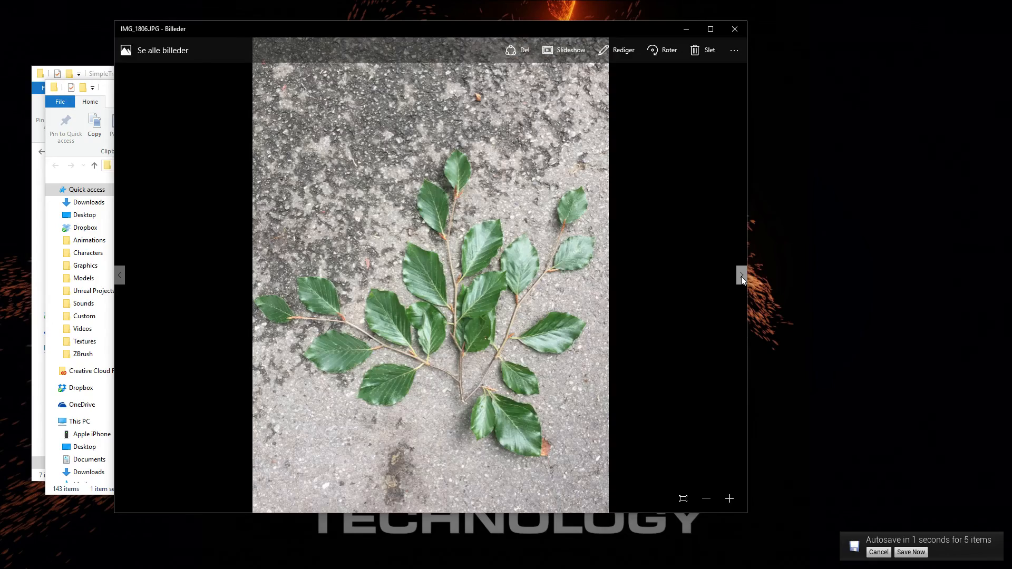
left_click(741, 275)
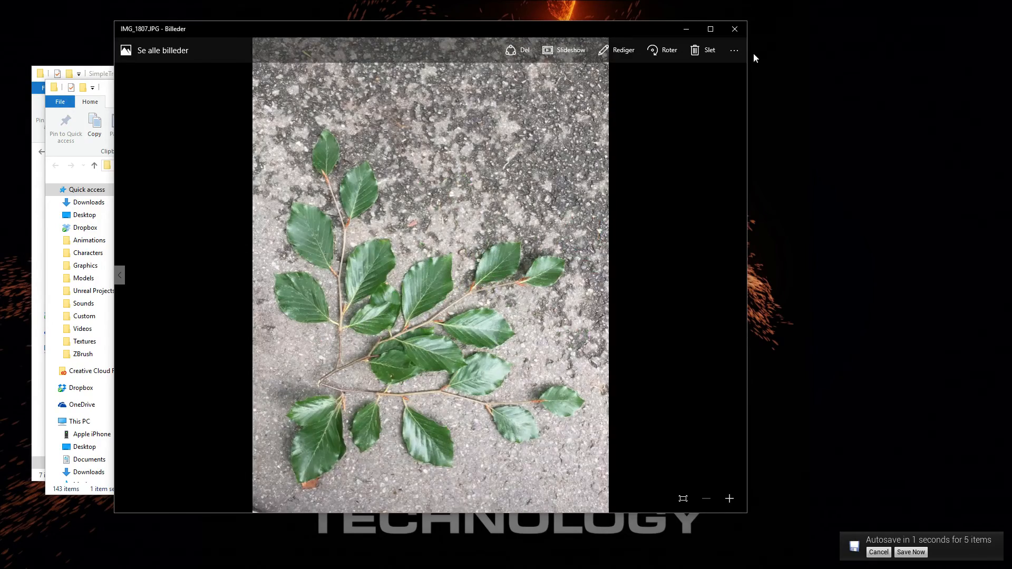
left_click(735, 29)
View the tree root photo IMG_1681.JPG, close it and look over the images at the end of the folder
scroll(419, 429, "up", 10)
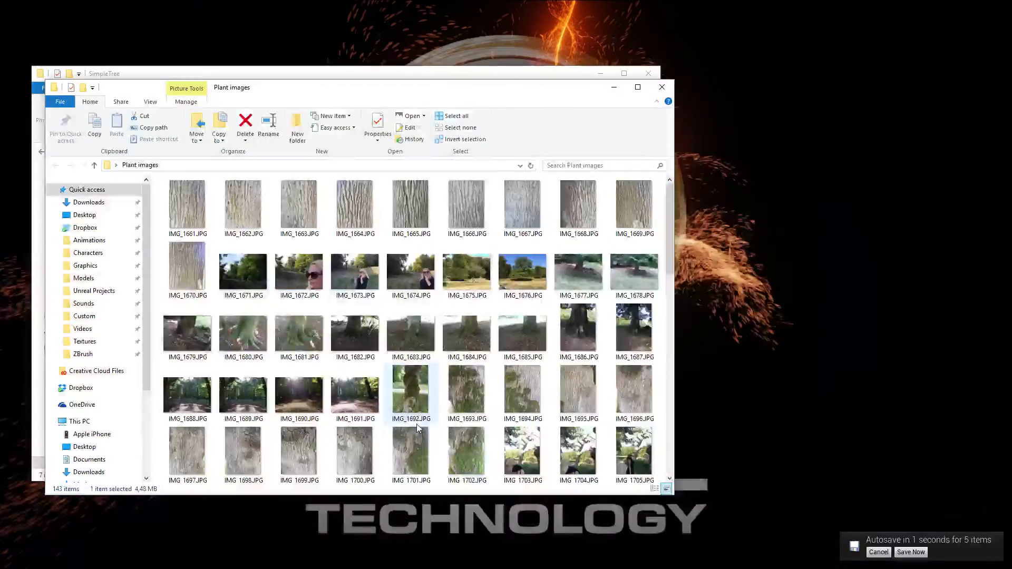
scroll(417, 426, "down", 2)
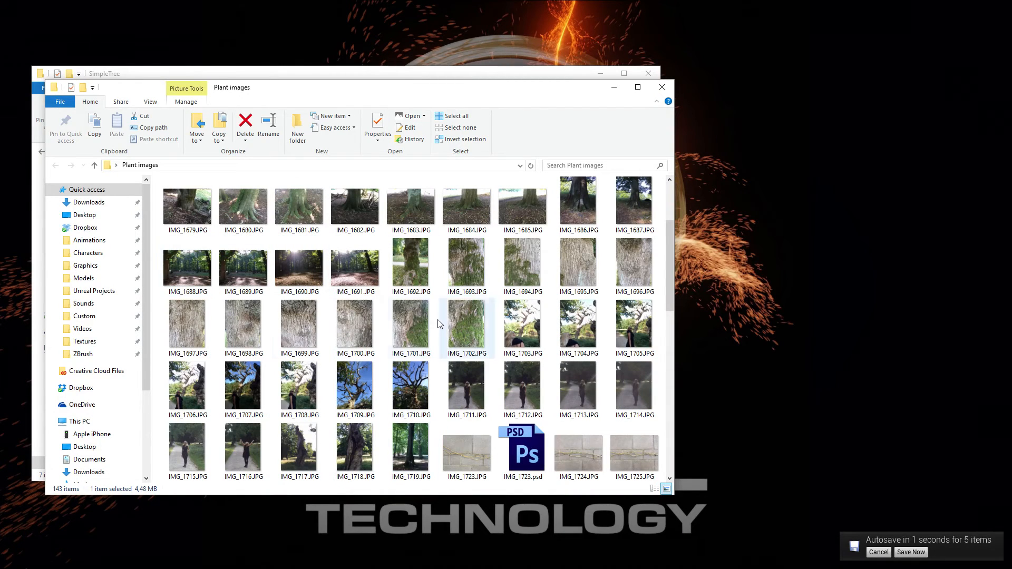
double_click(293, 204)
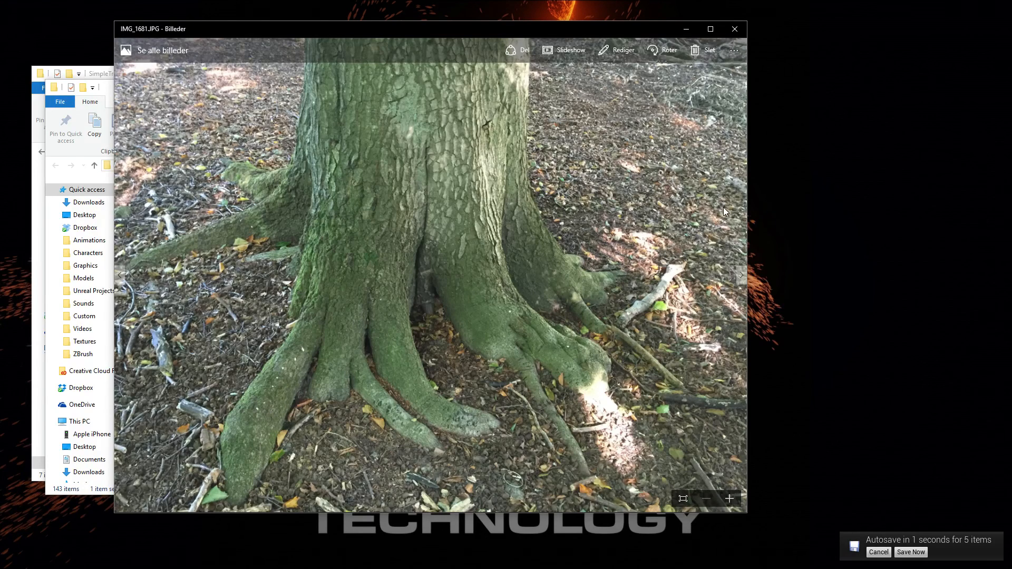
left_click(735, 30)
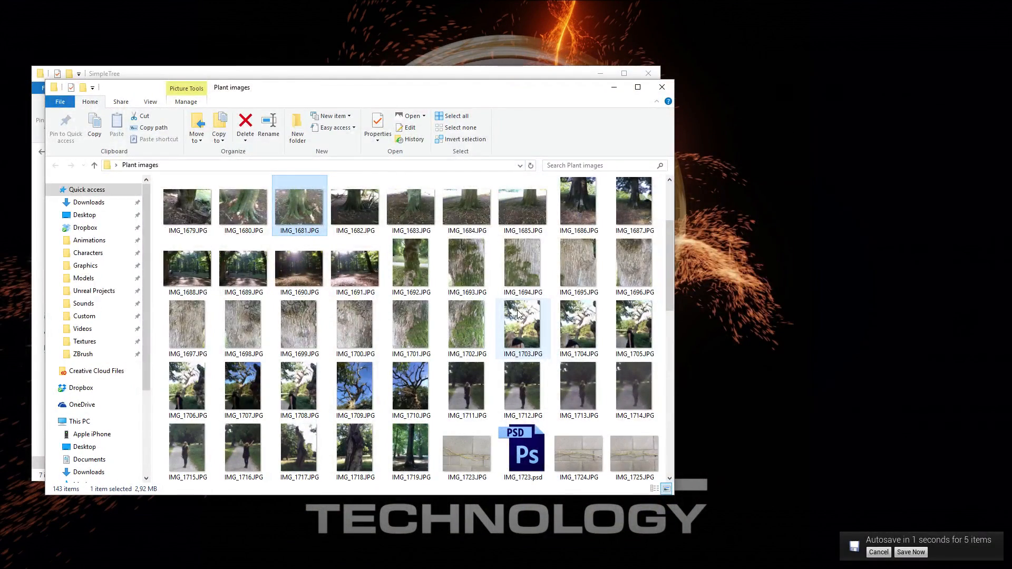
scroll(471, 338, "down", 5)
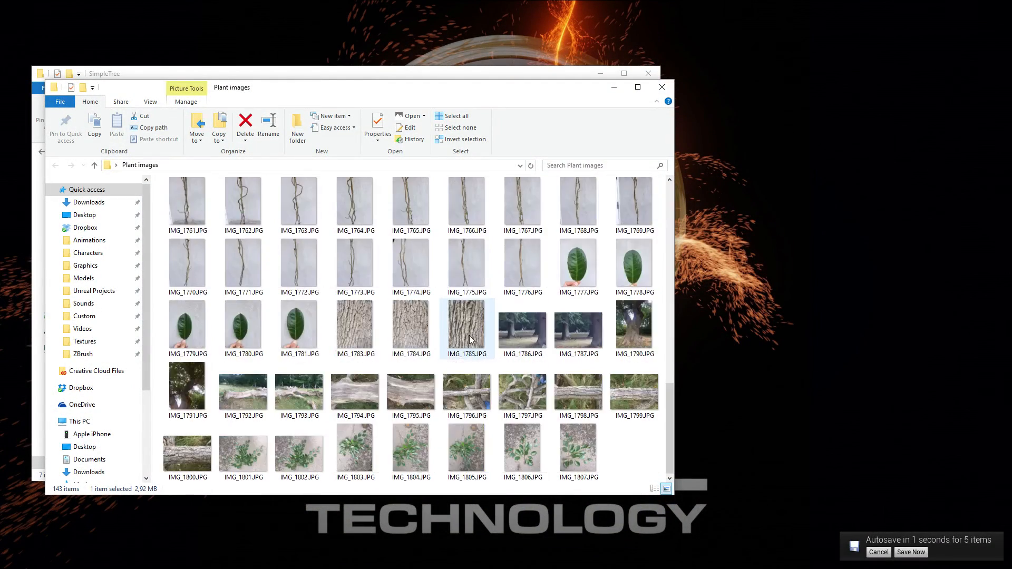